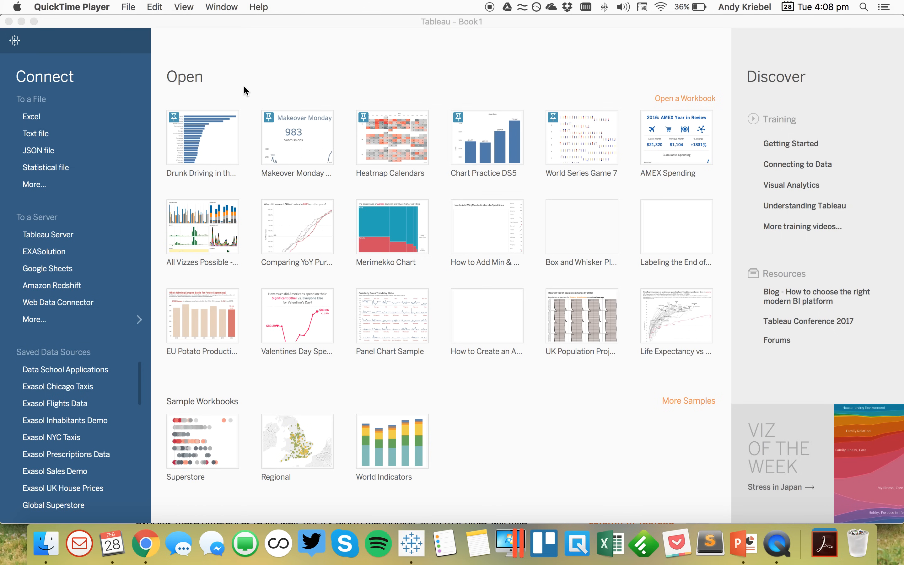
Step: Connect to the saved Workout Wednesday data source
{"action": "scroll", "coordinate": [85, 458], "scroll_direction": "down", "scroll_amount": 6}
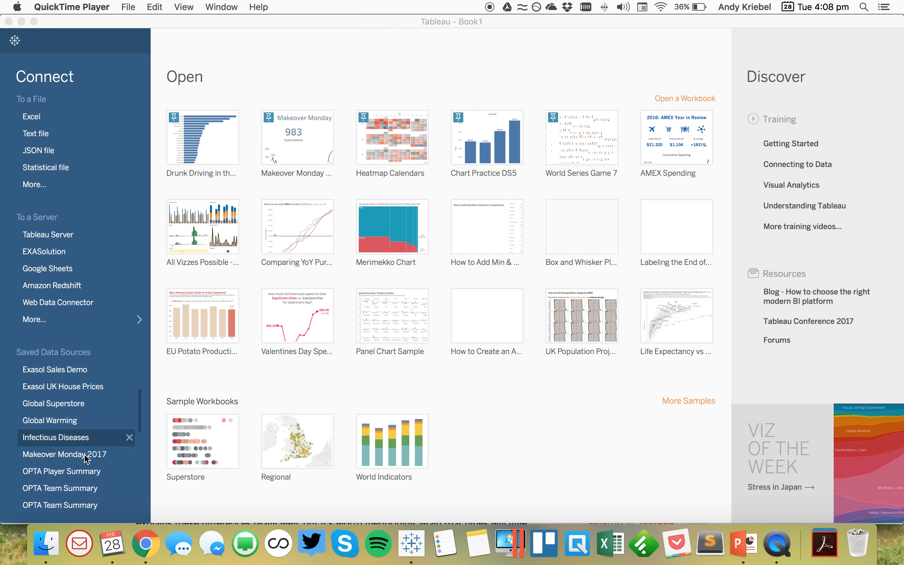
{"action": "scroll", "coordinate": [82, 460], "scroll_direction": "down", "scroll_amount": 10}
{"action": "left_click", "coordinate": [73, 468]}
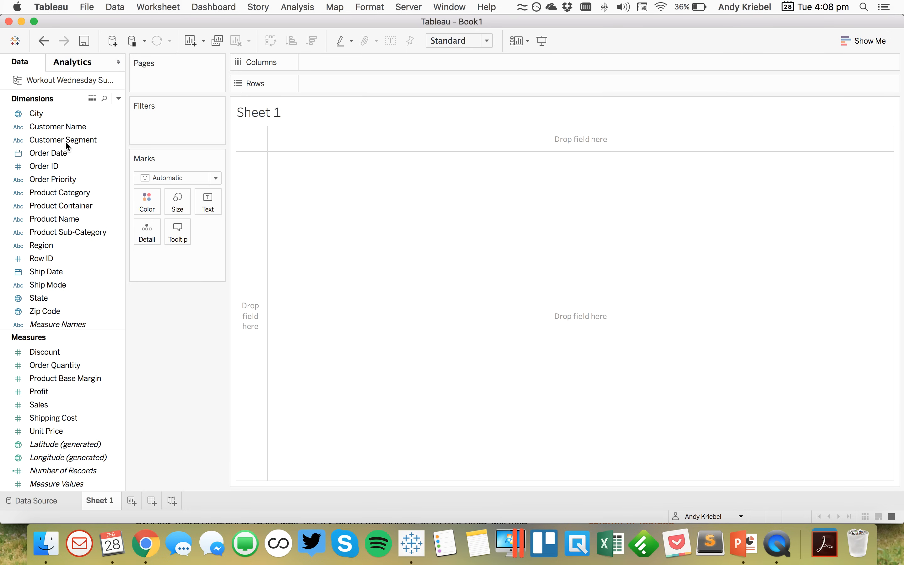
Step: Lay out a table with the year of Order Date as columns and Region as rows
{"action": "mouse_move", "coordinate": [56, 247]}
{"action": "left_mouse_down"}
{"action": "mouse_move", "coordinate": [242, 147]}
{"action": "mouse_move", "coordinate": [337, 63]}
{"action": "mouse_move", "coordinate": [39, 245]}
{"action": "left_mouse_up"}
{"action": "left_click_drag", "start_coordinate": [50, 153], "coordinate": [377, 64]}
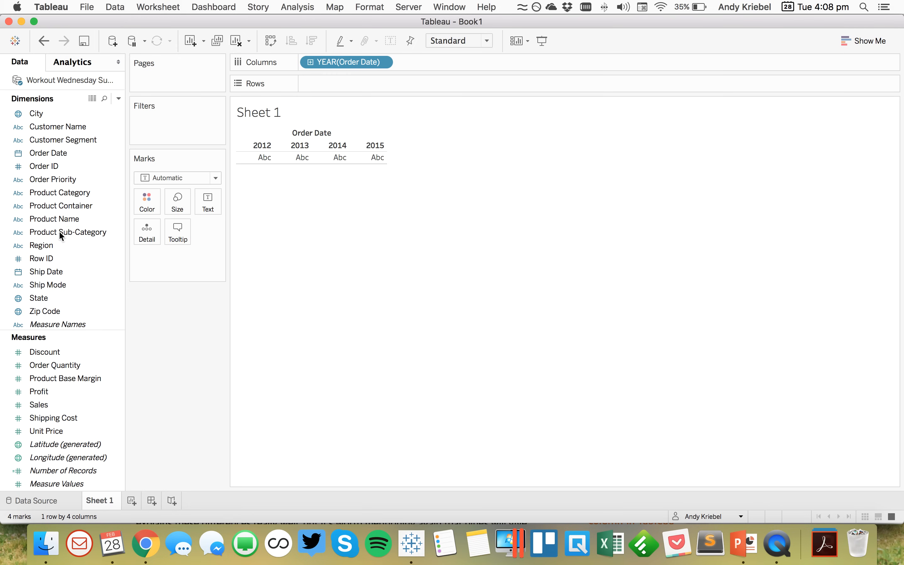
{"action": "left_click_drag", "start_coordinate": [57, 246], "coordinate": [329, 80]}
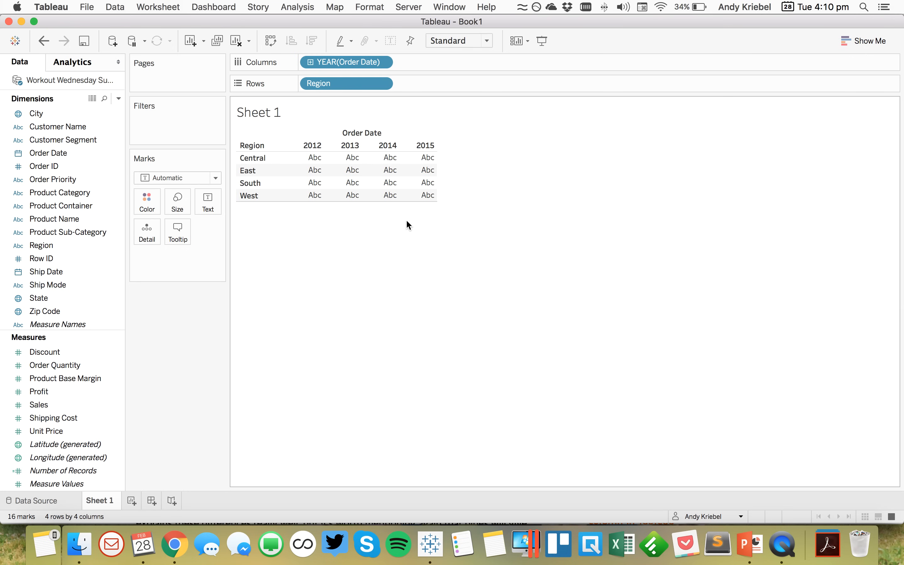
Step: Switch to Chrome and read the Partitioning and Addressing section of the open Tableau article, including its Percent of Total example
{"action": "left_click", "coordinate": [174, 546]}
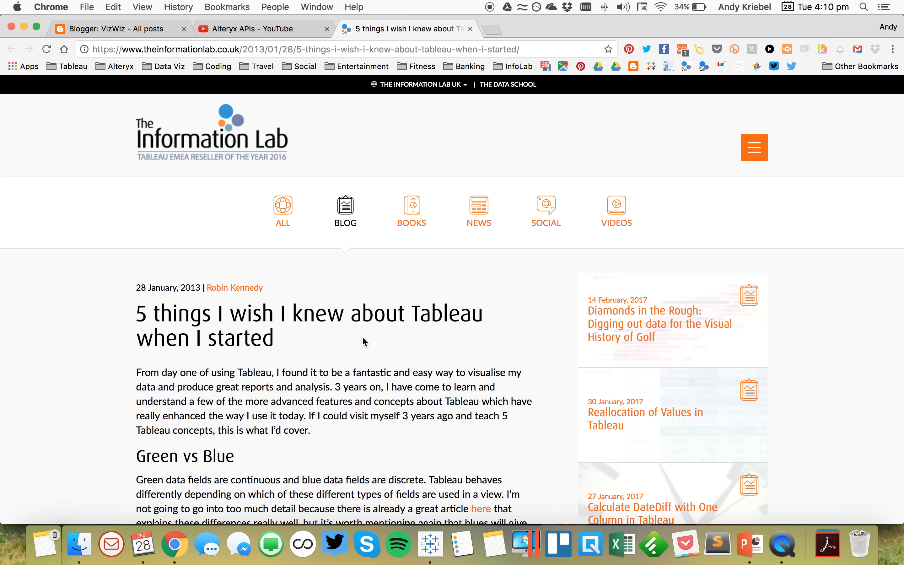
{"action": "scroll", "coordinate": [358, 357], "scroll_direction": "down", "scroll_amount": 10}
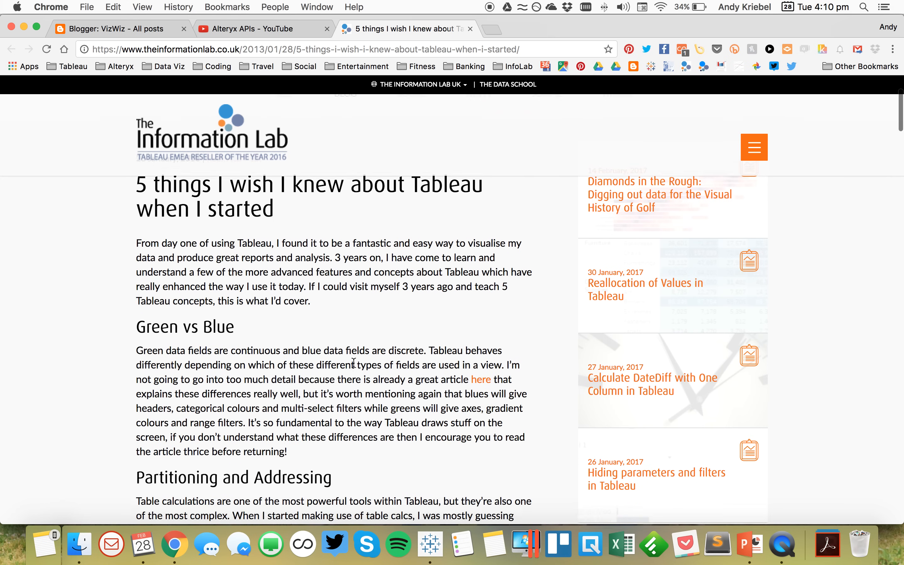
{"action": "scroll", "coordinate": [350, 362], "scroll_direction": "down", "scroll_amount": 6}
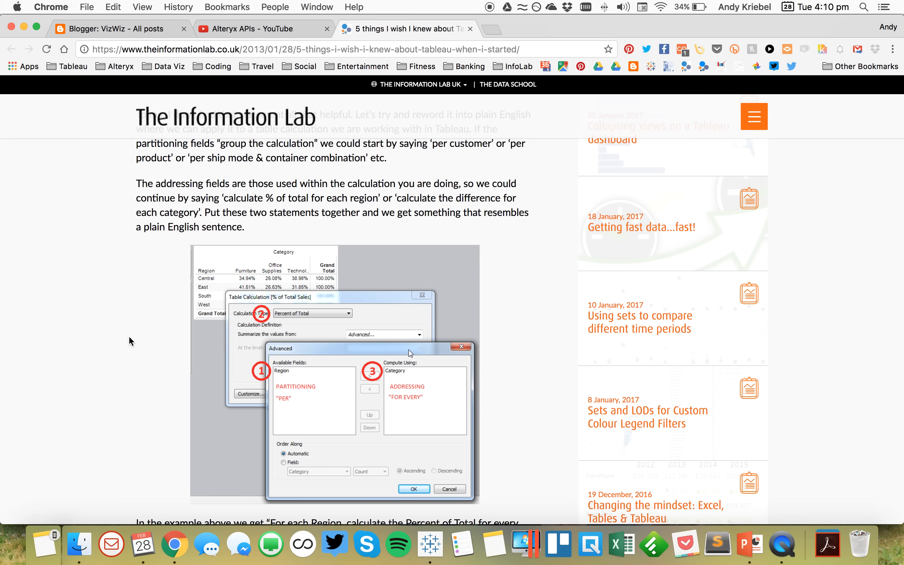
{"action": "scroll", "coordinate": [134, 342], "scroll_direction": "down", "scroll_amount": 5}
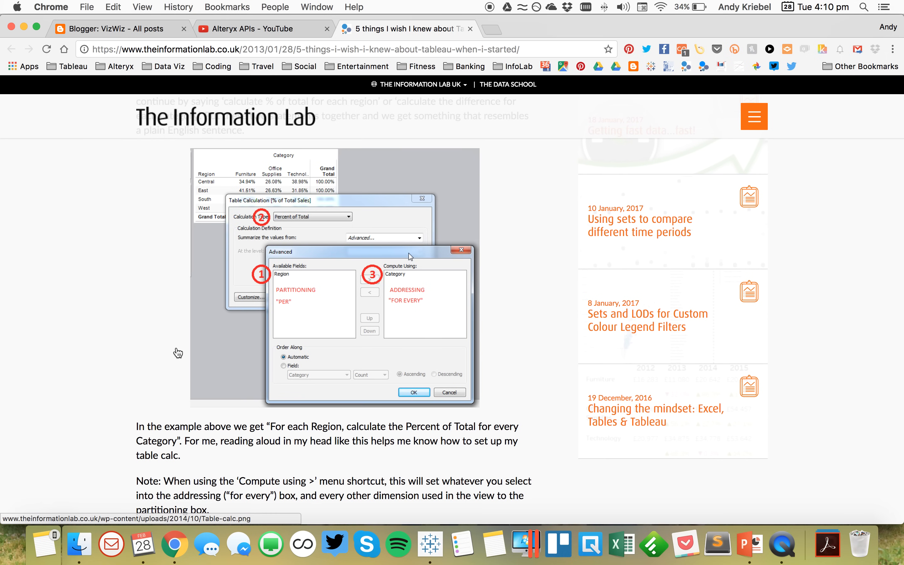
Step: Switch back to Tableau, fill the table cells with Sales and show row grand totals
{"action": "left_click", "coordinate": [430, 533]}
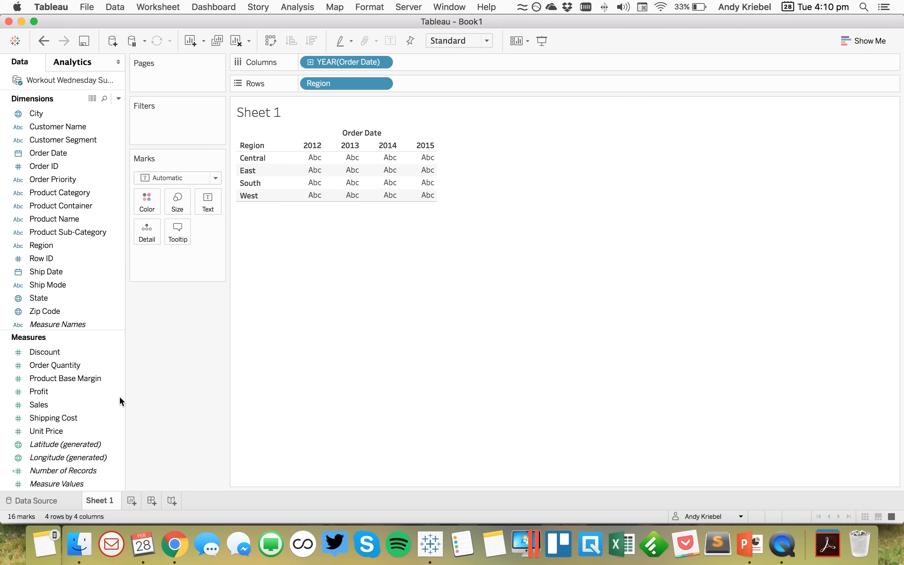
{"action": "left_click_drag", "start_coordinate": [64, 406], "coordinate": [360, 172]}
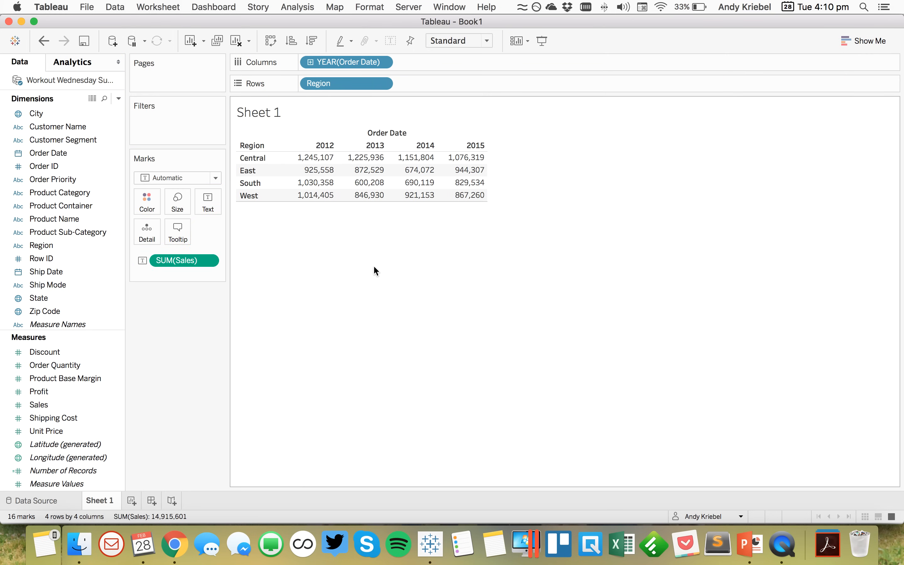
{"action": "left_click", "coordinate": [301, 8]}
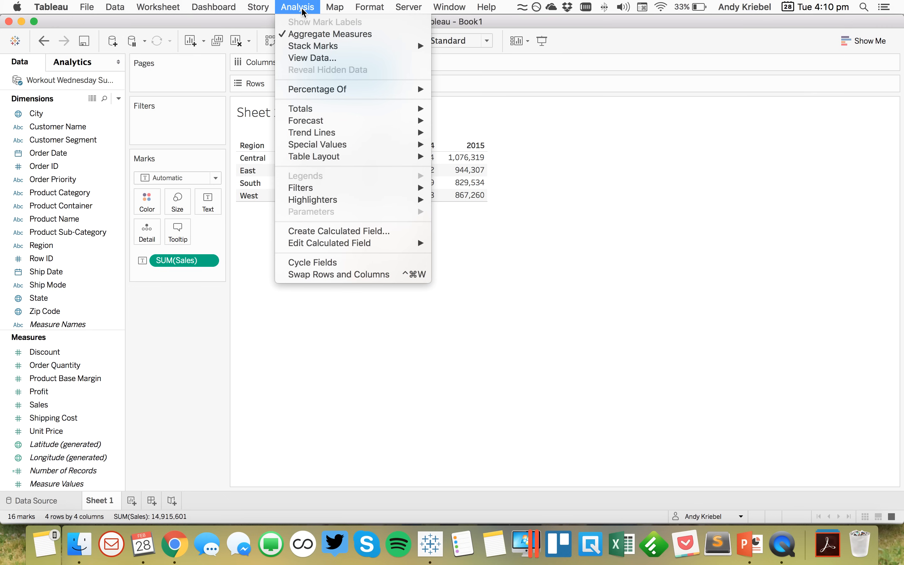
{"action": "mouse_move", "coordinate": [407, 109]}
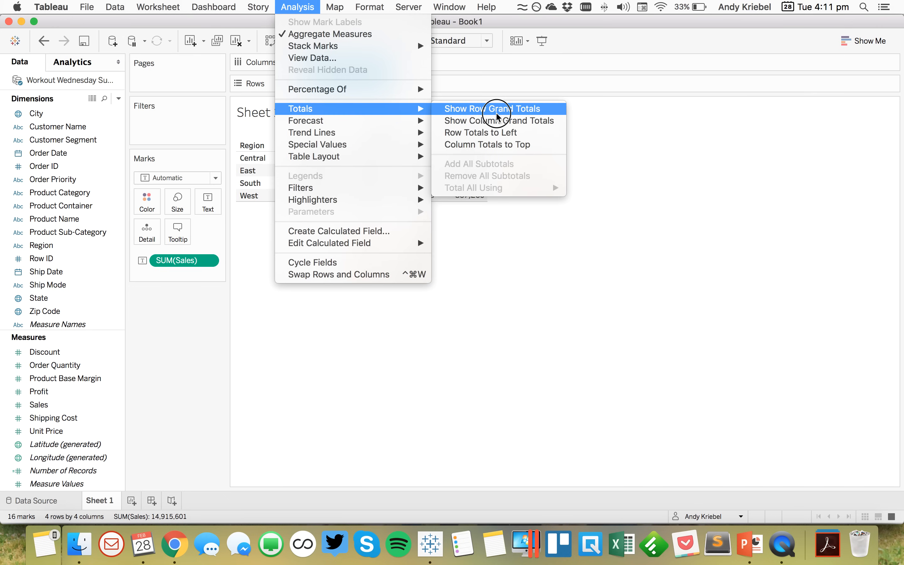
{"action": "left_click", "coordinate": [497, 116]}
Step: Set the column totals to appear above their rows
{"action": "left_click", "coordinate": [303, 8]}
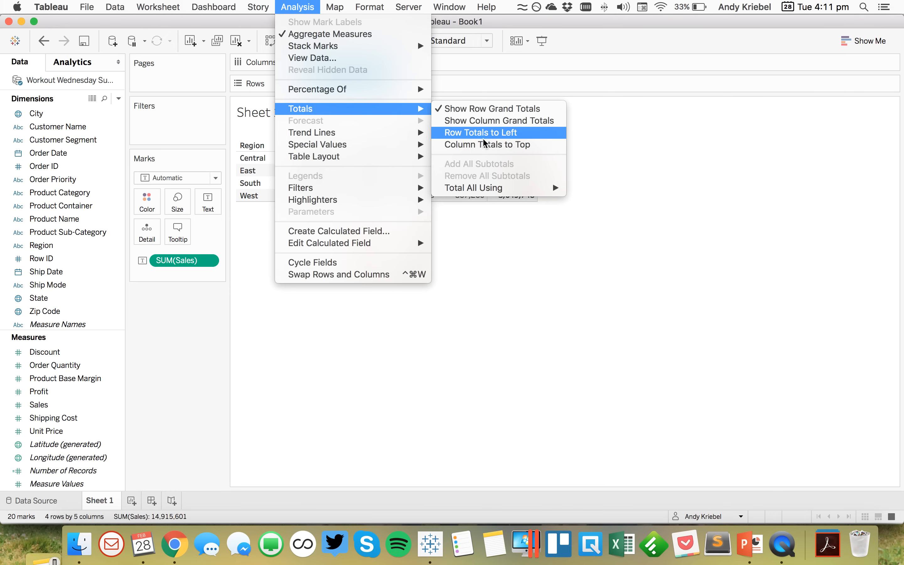
{"action": "left_click", "coordinate": [471, 145]}
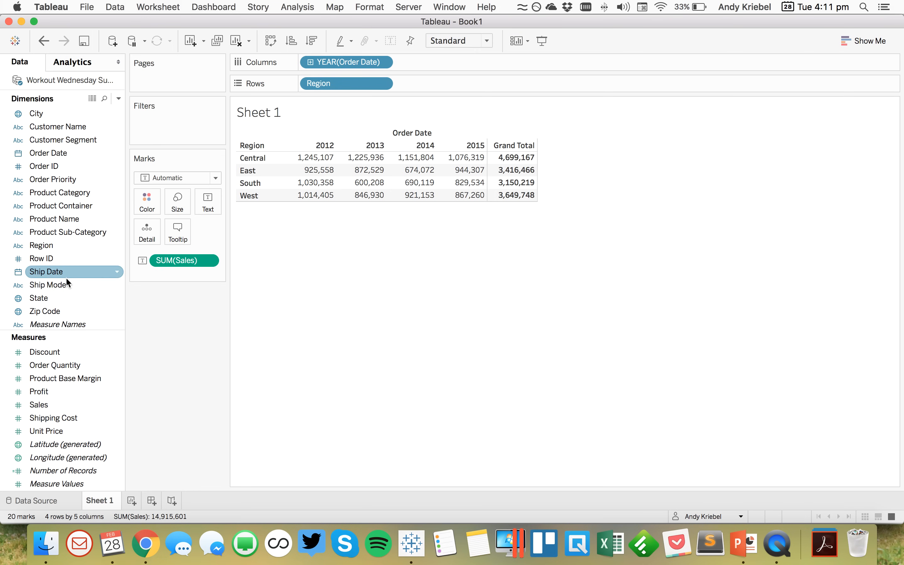
Step: Break the rows down by Ship Mode within each Region and add all subtotals
{"action": "left_click_drag", "start_coordinate": [66, 284], "coordinate": [419, 88]}
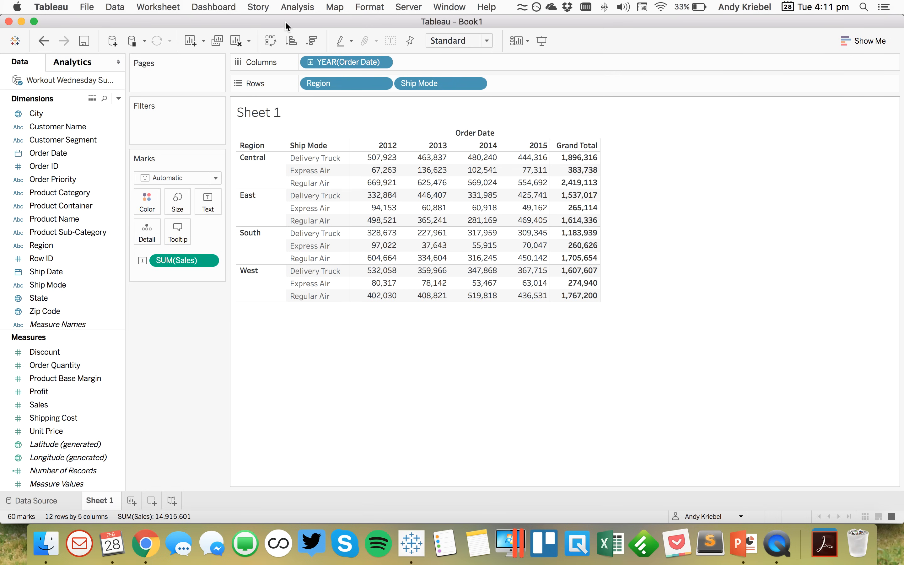
{"action": "left_click", "coordinate": [291, 9]}
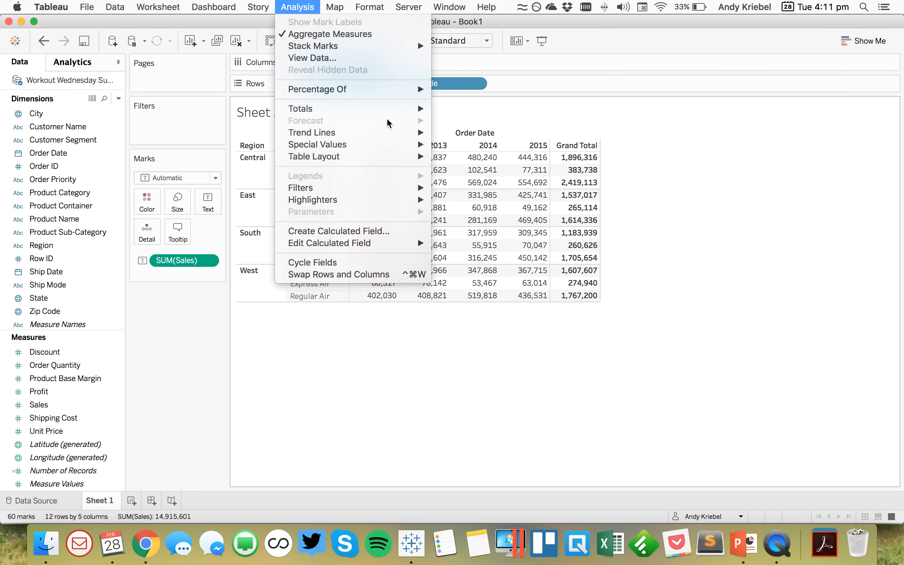
{"action": "mouse_move", "coordinate": [407, 109]}
{"action": "left_click", "coordinate": [478, 164]}
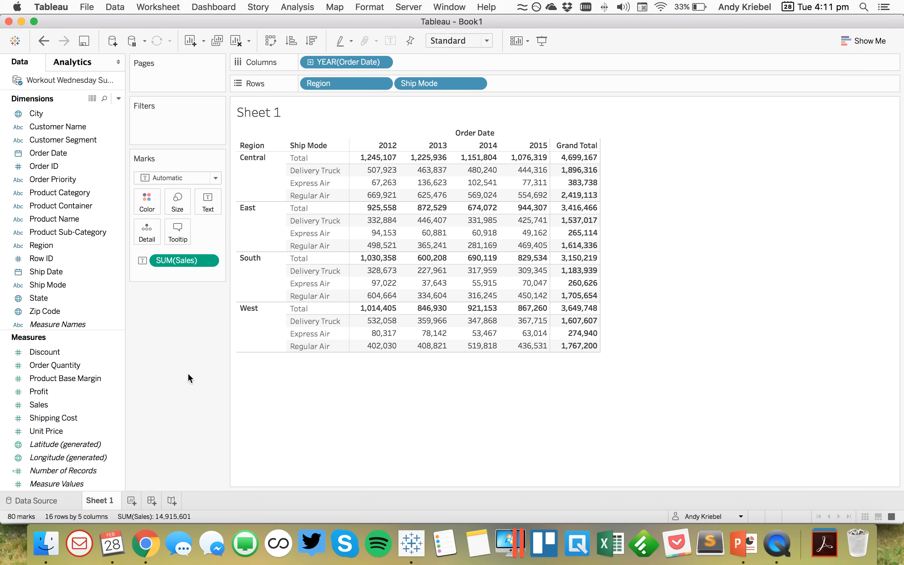
Step: Return the column totals to the end of each region's rows
{"action": "left_click", "coordinate": [298, 9]}
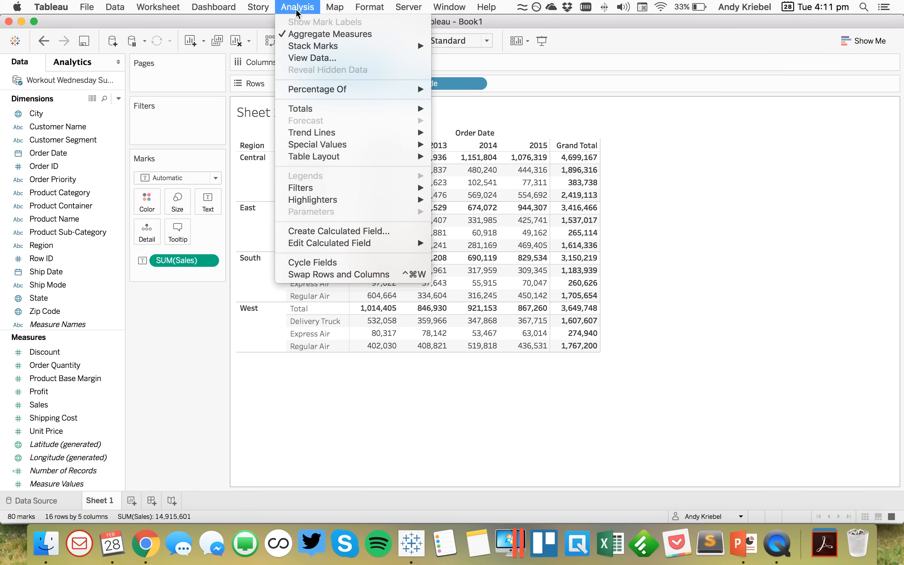
{"action": "mouse_move", "coordinate": [346, 109]}
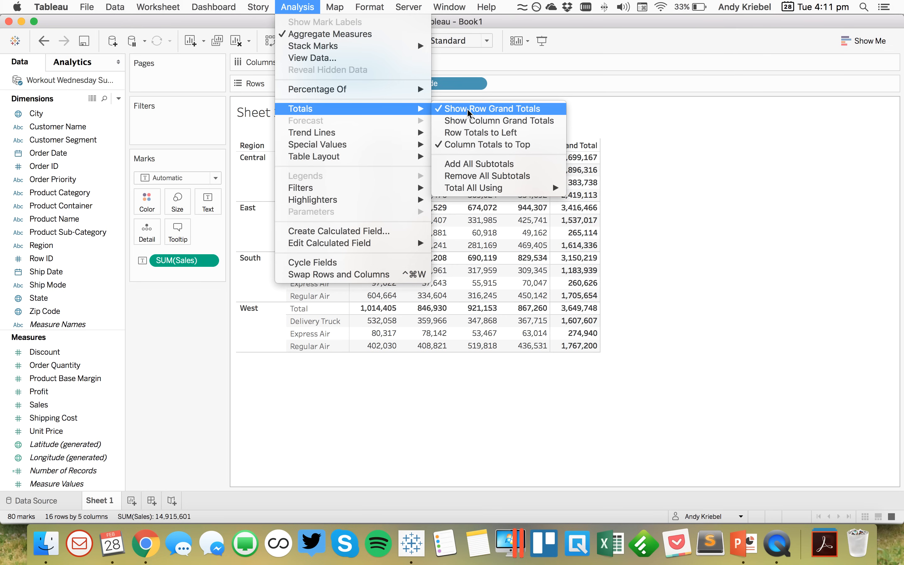
{"action": "left_click", "coordinate": [477, 146]}
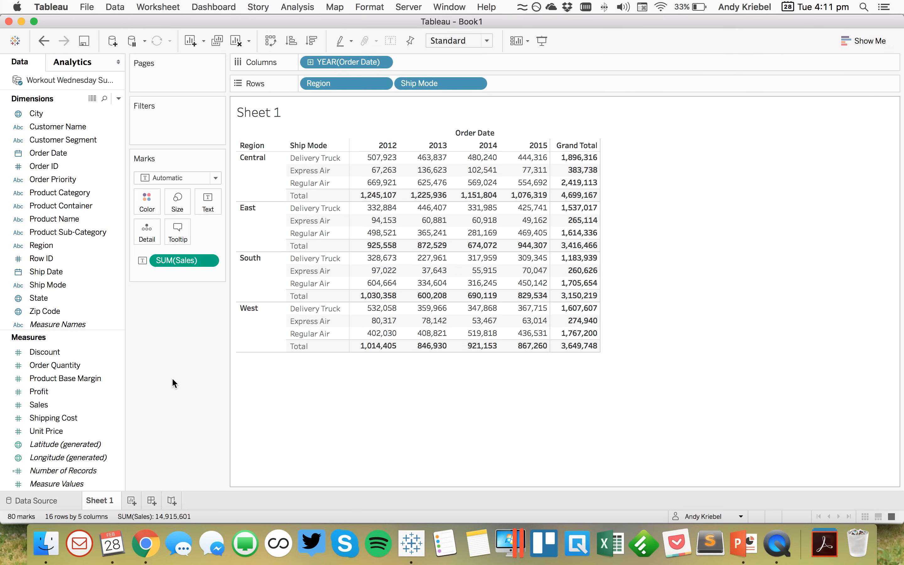
Step: Apply the Percent of Total quick table calculation to Sales and check the row grand totals
{"action": "left_click", "coordinate": [208, 263]}
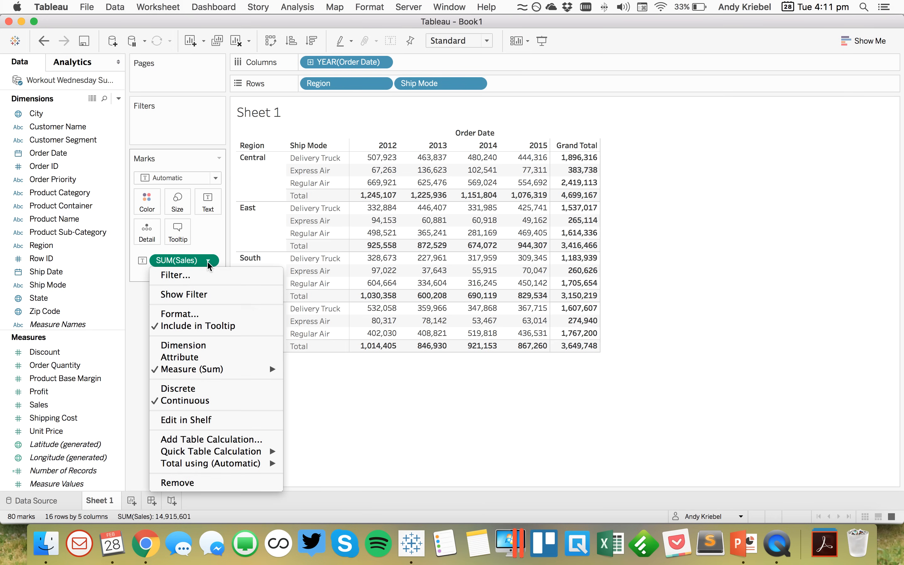
{"action": "mouse_move", "coordinate": [252, 454]}
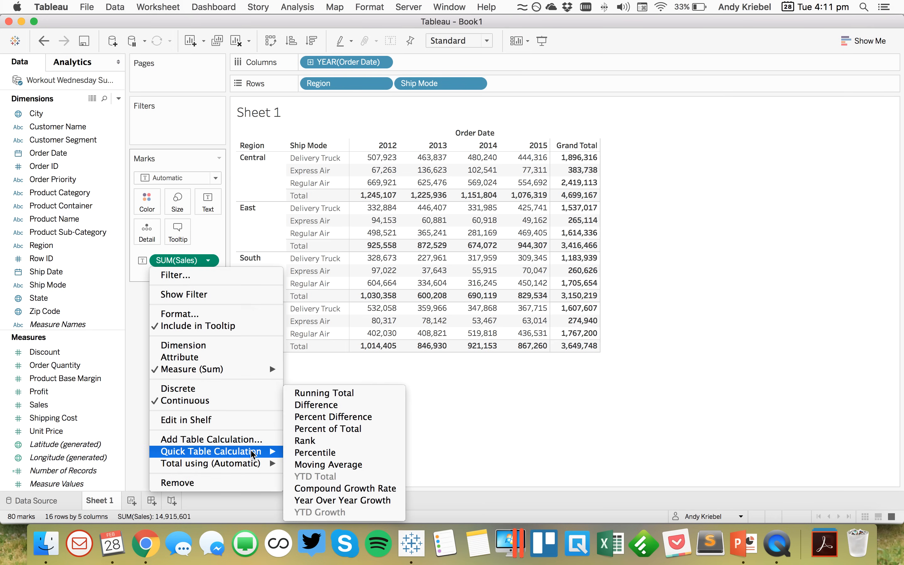
{"action": "left_click", "coordinate": [314, 428]}
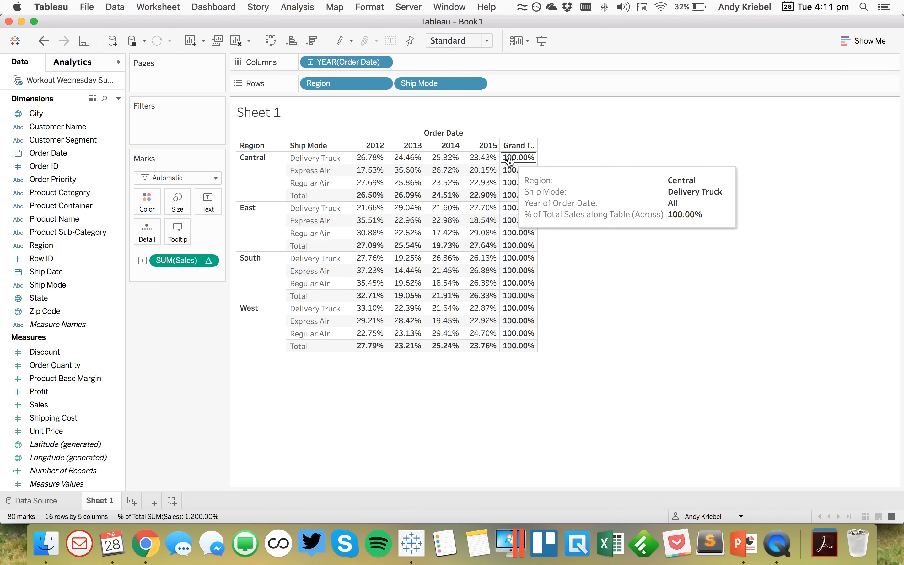
{"action": "left_click_drag", "start_coordinate": [510, 161], "coordinate": [519, 345]}
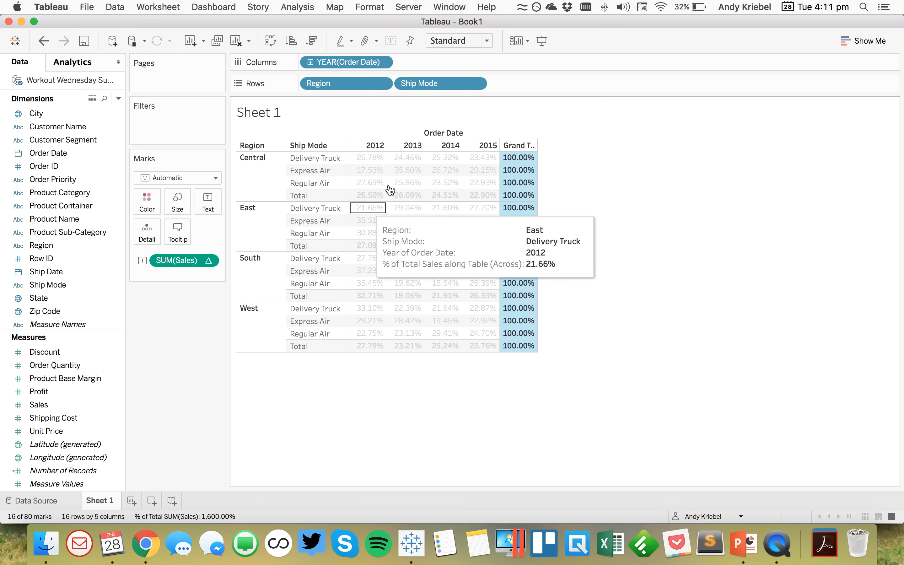
{"action": "left_click", "coordinate": [648, 191]}
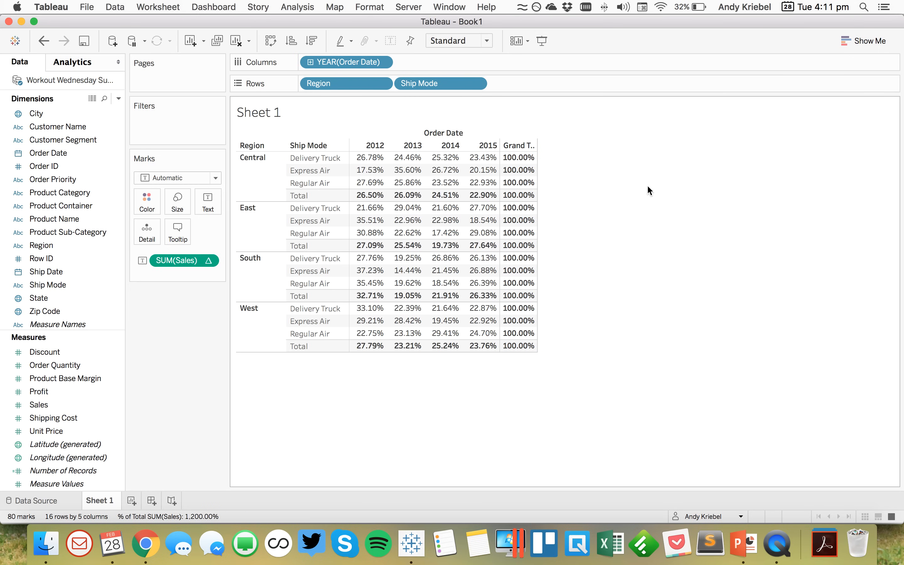
Step: Edit the Sales table calculation to compute using Specific Dimensions, with only Year of Order Date included
{"action": "left_click", "coordinate": [208, 262]}
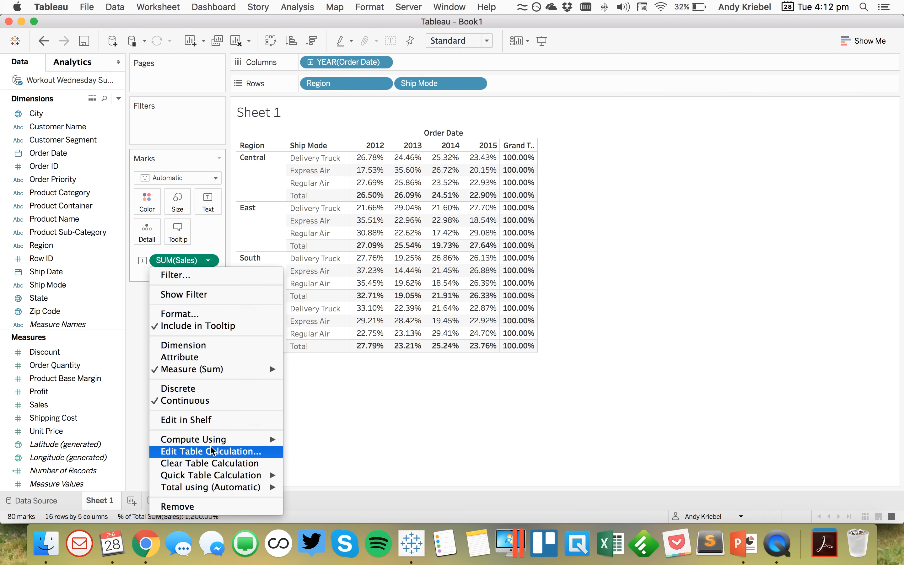
{"action": "mouse_move", "coordinate": [216, 443]}
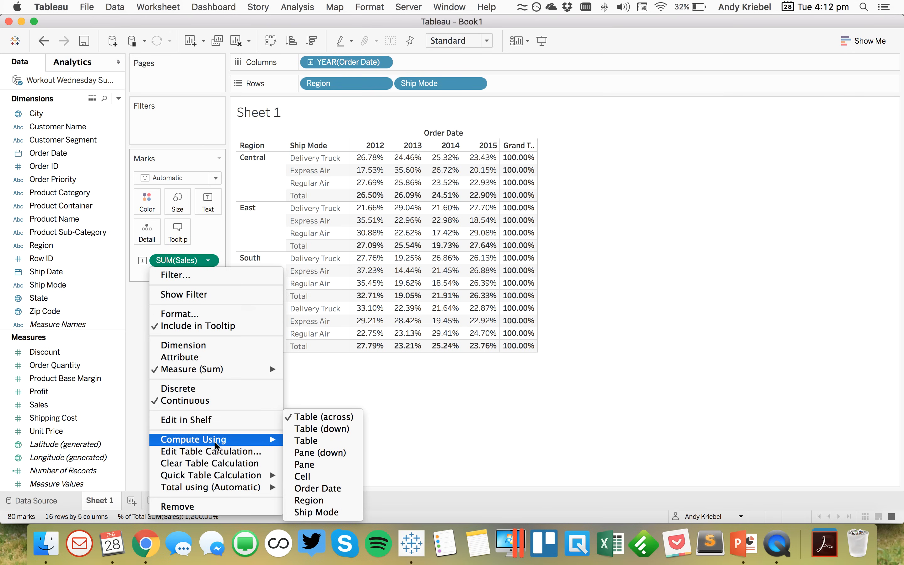
{"action": "left_click", "coordinate": [216, 453]}
{"action": "left_click_drag", "start_coordinate": [727, 168], "coordinate": [716, 119]}
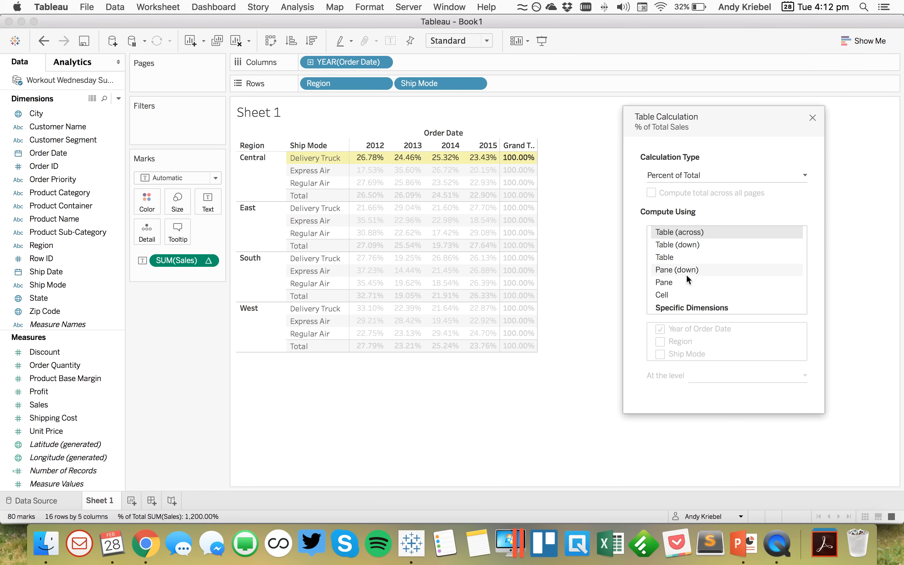
{"action": "left_click", "coordinate": [688, 309]}
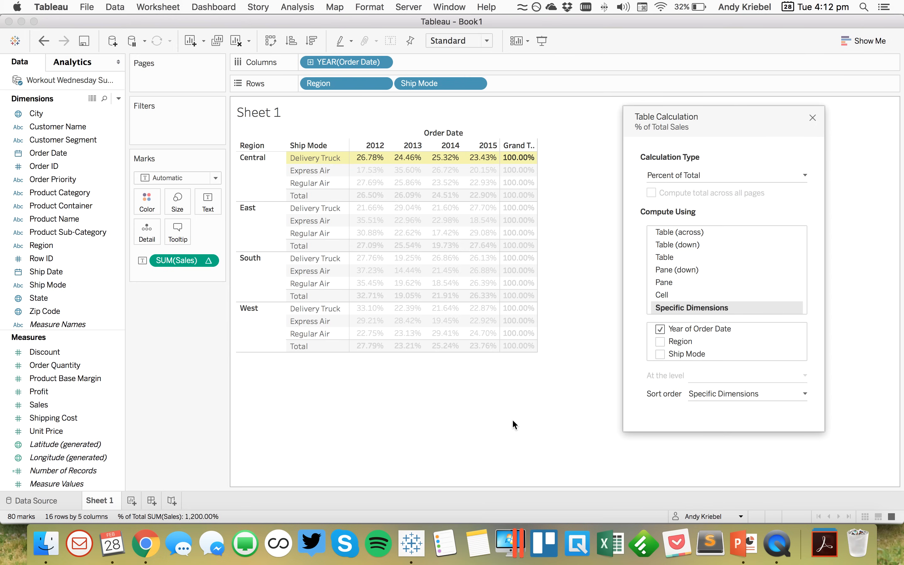
{"action": "left_click", "coordinate": [811, 118]}
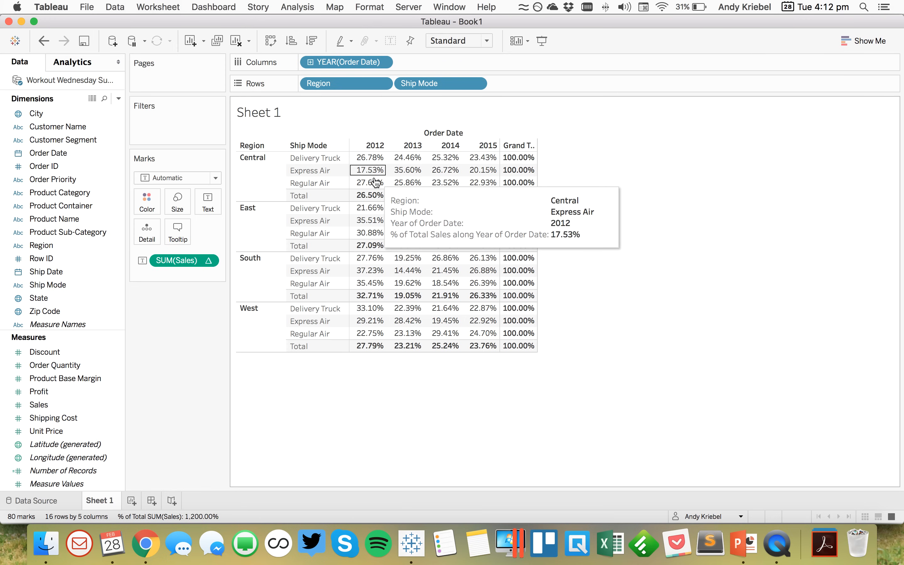
Step: Turn the table into line charts by placing the Sales calculation on rows and coloring the lines by Ship Mode
{"action": "left_click_drag", "start_coordinate": [173, 260], "coordinate": [539, 82]}
{"action": "left_click_drag", "start_coordinate": [420, 85], "coordinate": [145, 200]}
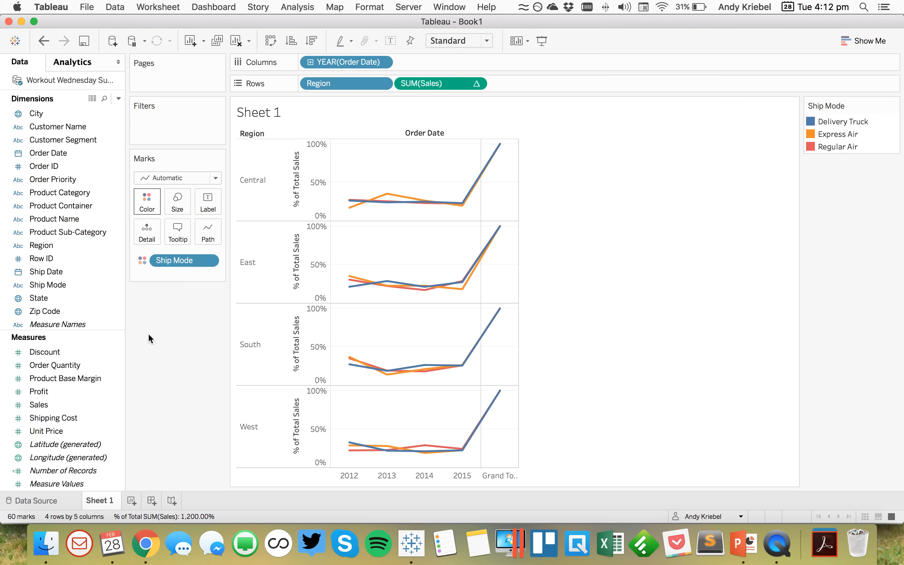
Step: Remove the row grand totals from the line charts and highlight the Regular Air lines
{"action": "left_click", "coordinate": [298, 6]}
{"action": "mouse_move", "coordinate": [341, 48]}
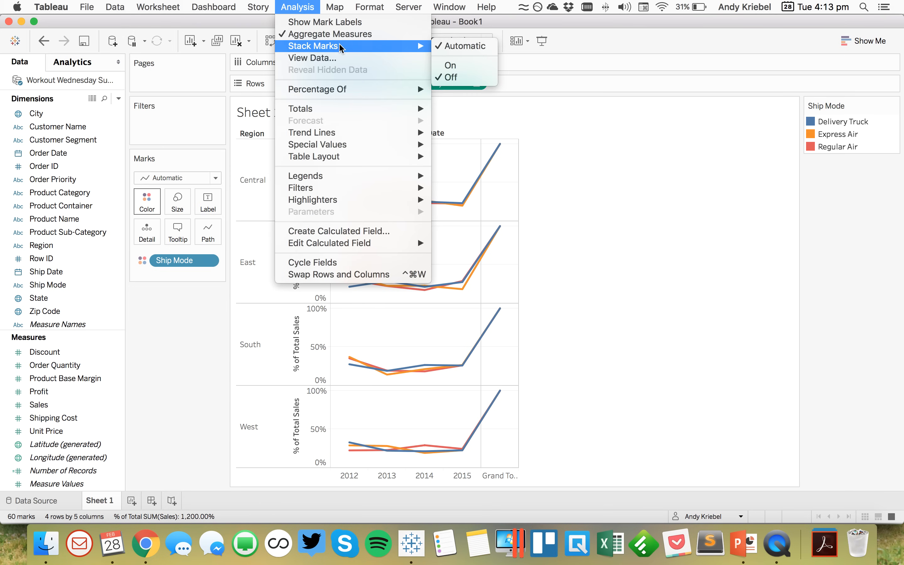
{"action": "mouse_move", "coordinate": [372, 108]}
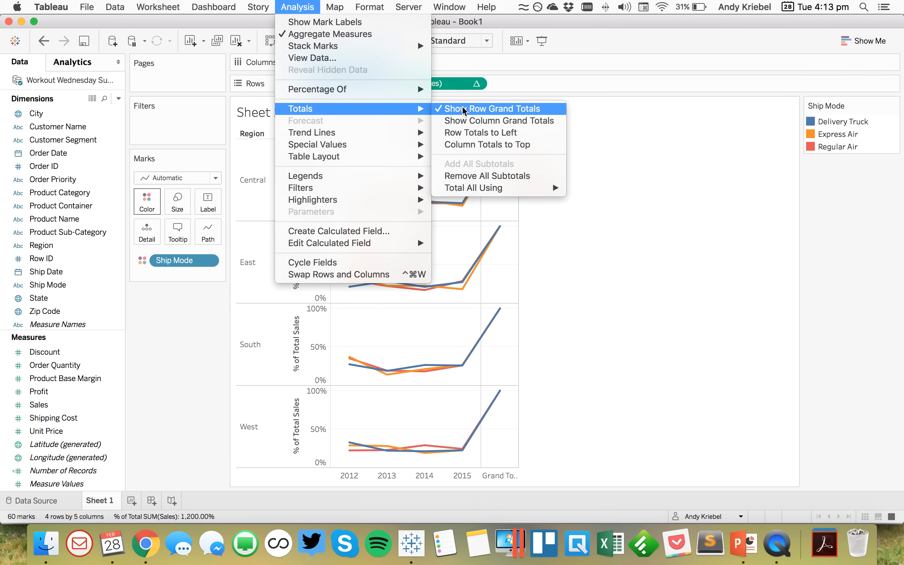
{"action": "left_click", "coordinate": [463, 109]}
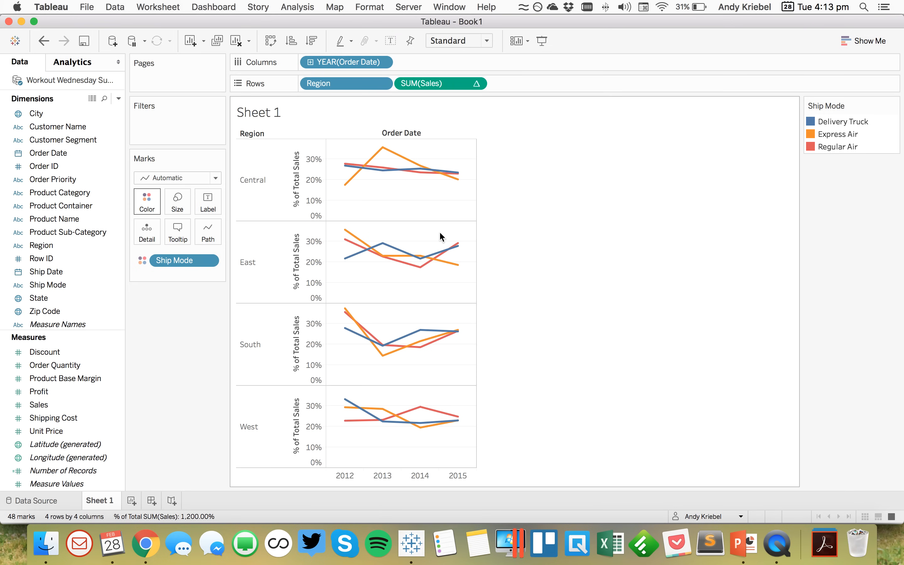
{"action": "left_click", "coordinate": [847, 145]}
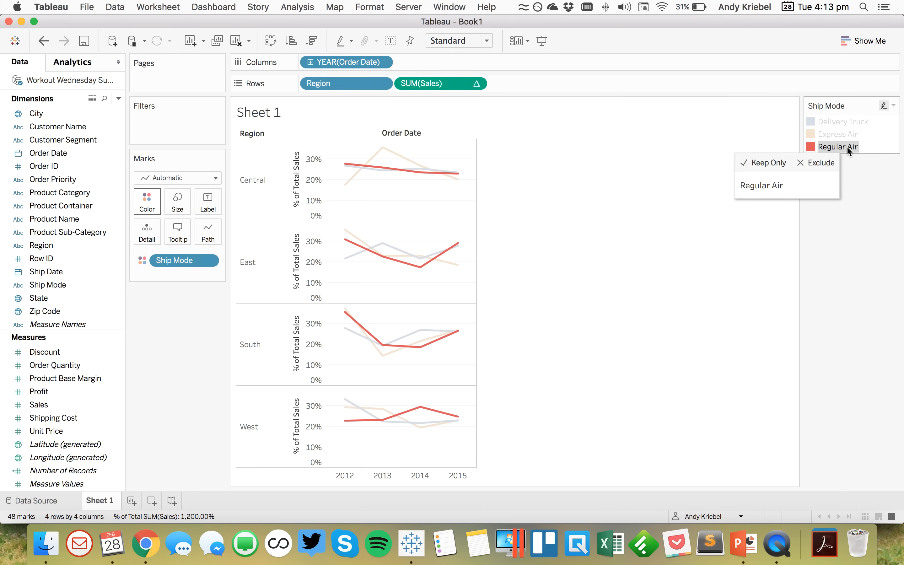
Step: Clear the highlighting and select the three 2015 marks in the Central chart to check their combined percent of total
{"action": "left_click", "coordinate": [452, 195]}
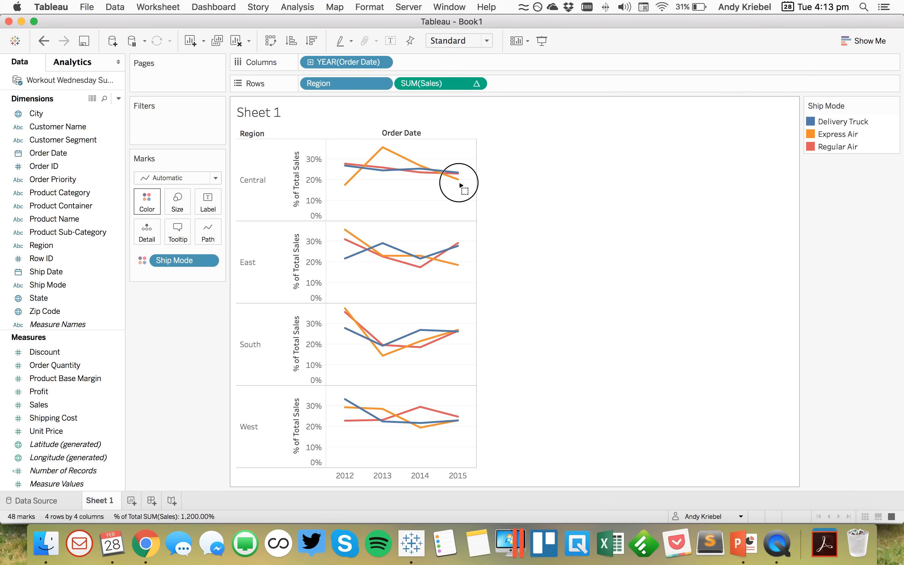
{"action": "left_click_drag", "start_coordinate": [462, 186], "coordinate": [454, 190]}
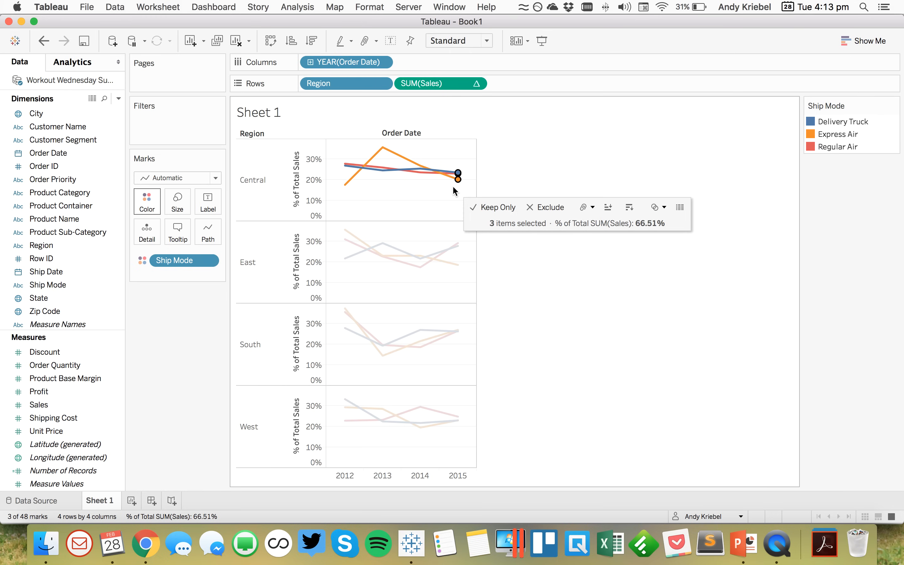
{"action": "left_click", "coordinate": [425, 193]}
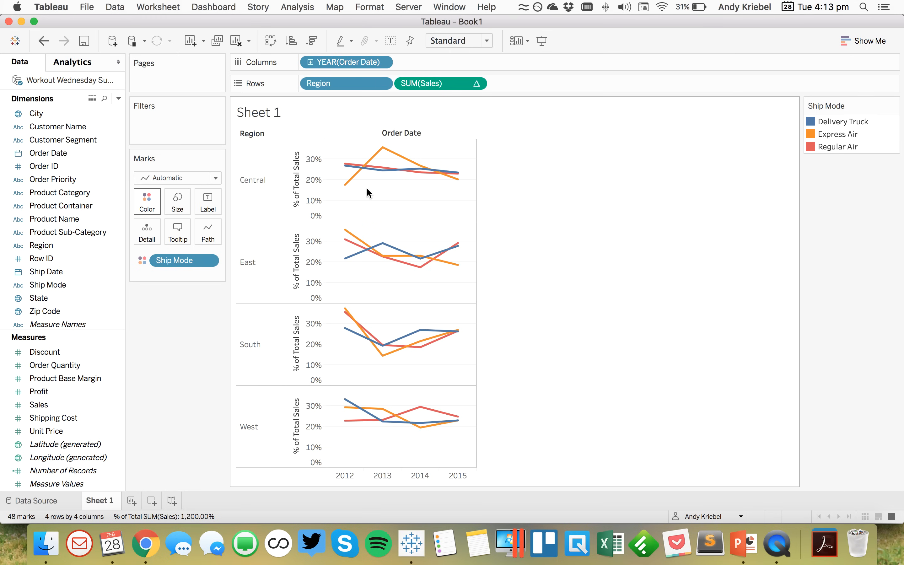
Step: Highlight Express Air and select its 2012 to 2015 marks in the Central chart to check their combined percent of total
{"action": "left_click", "coordinate": [837, 134]}
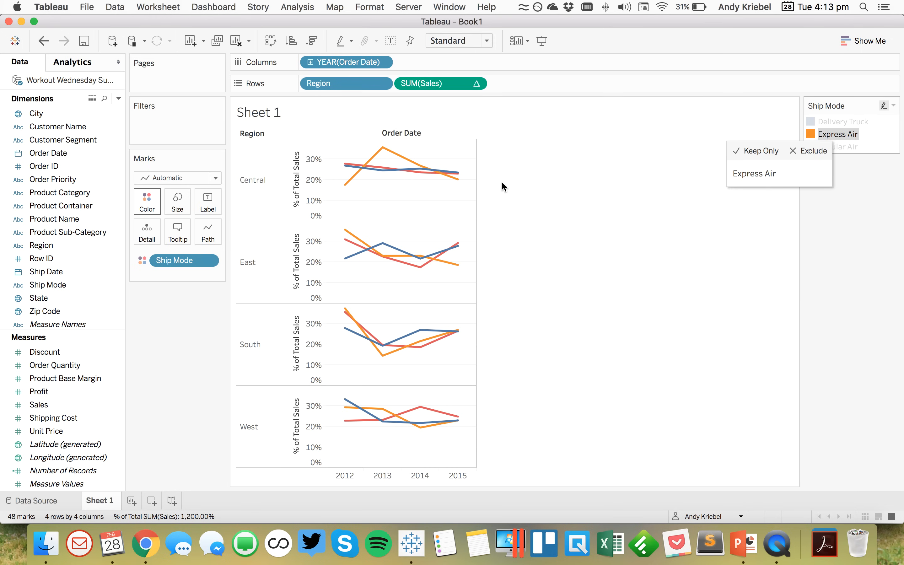
{"action": "left_click", "coordinate": [346, 192]}
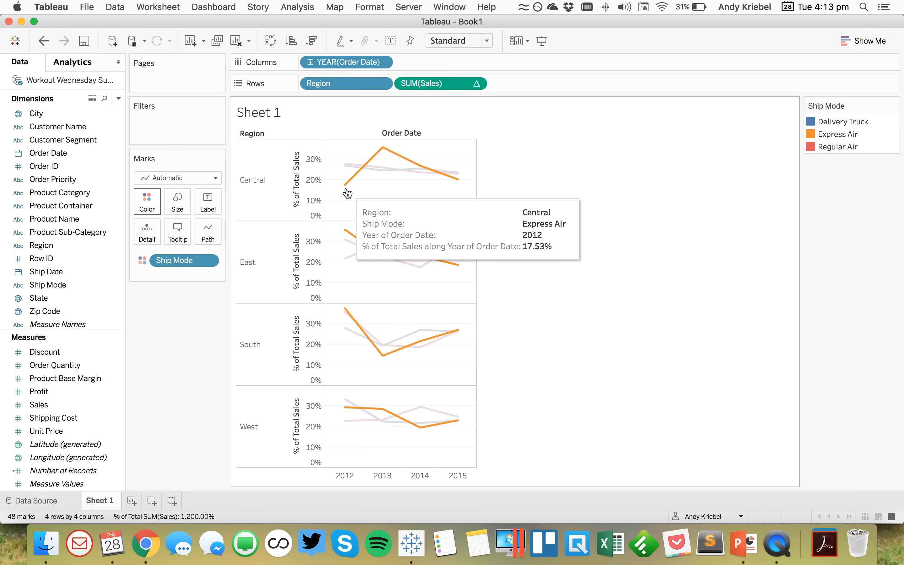
{"action": "left_click", "coordinate": [383, 148], "text": "super"}
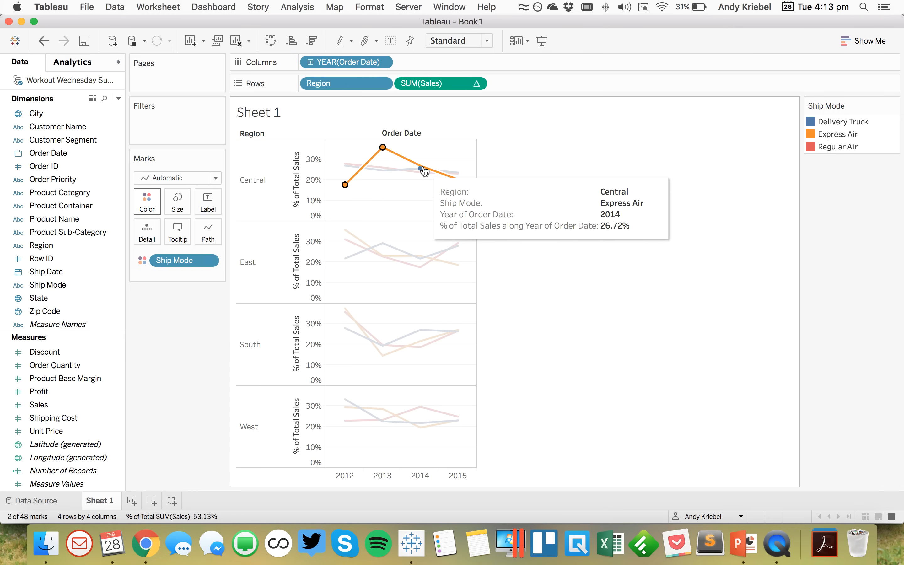
{"action": "left_click", "coordinate": [421, 168], "text": "super"}
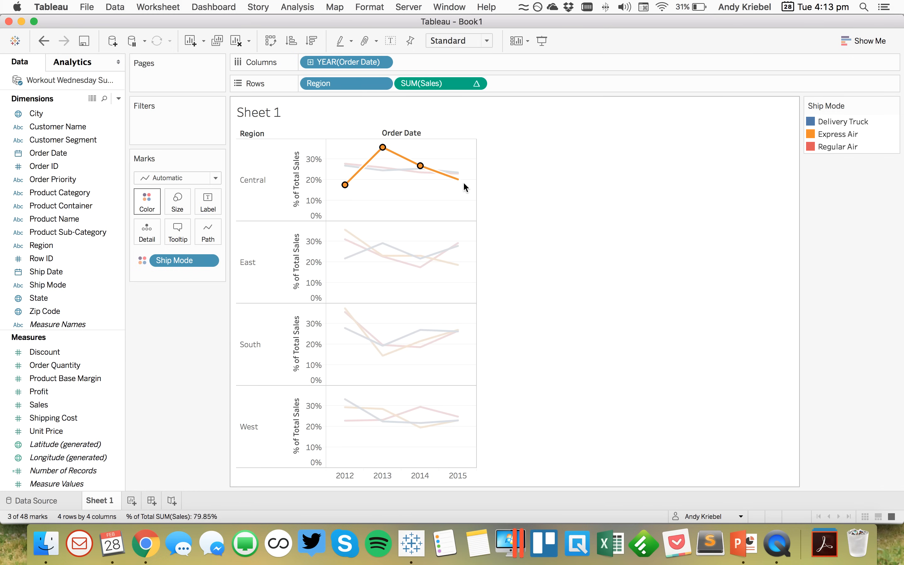
{"action": "left_click", "coordinate": [460, 182], "text": "super"}
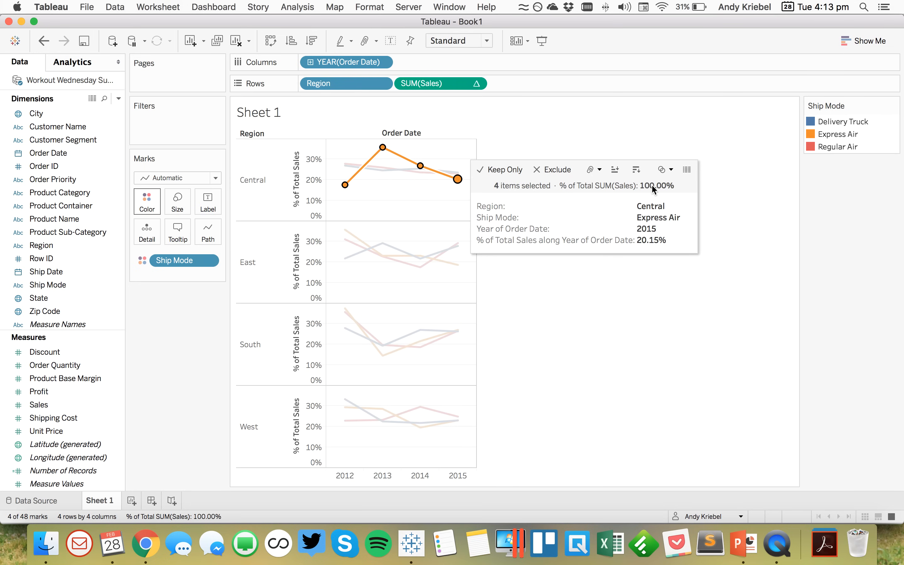
{"action": "left_click", "coordinate": [411, 196]}
Step: Review how the Sales table calculation is computed and compare it with the PowerPoint slide on explaining table calculations in a sentence
{"action": "left_click", "coordinate": [476, 83]}
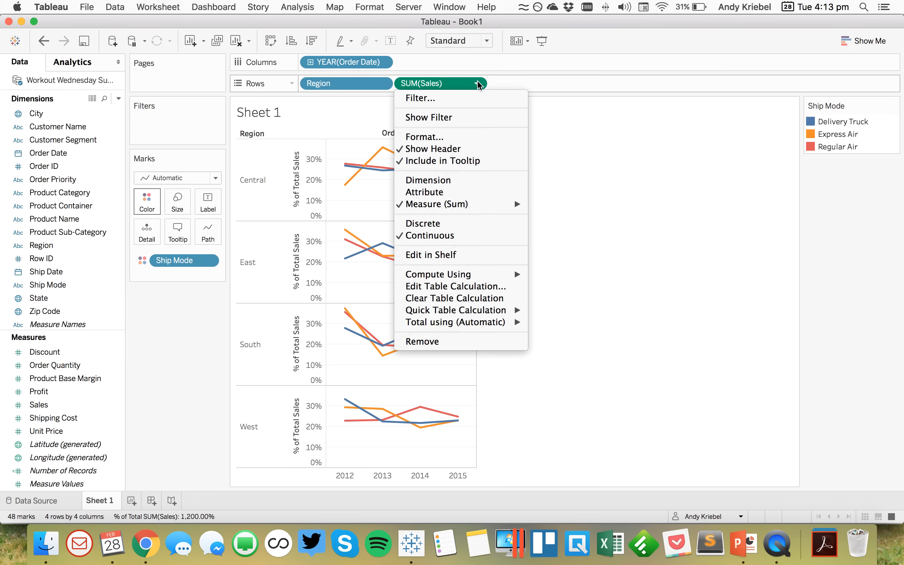
{"action": "left_click", "coordinate": [465, 290]}
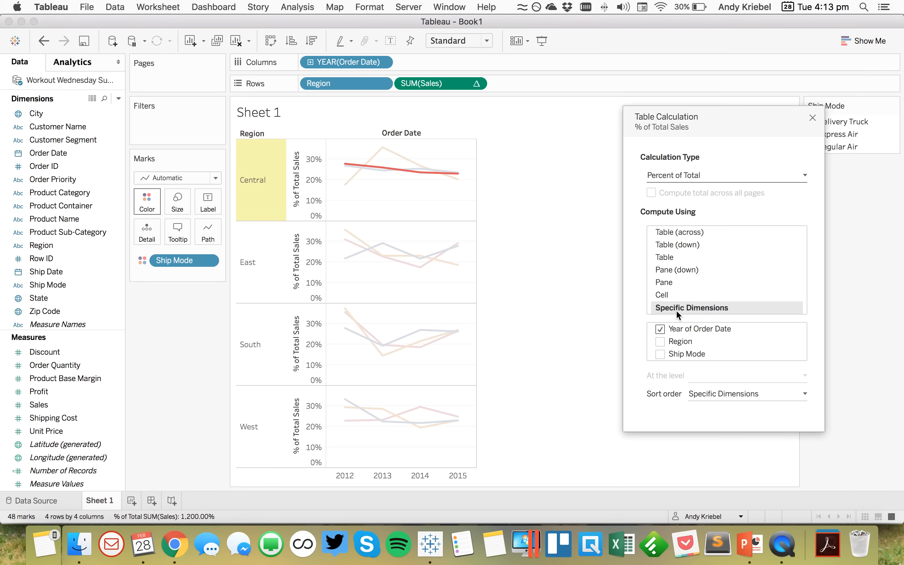
{"action": "left_click_drag", "start_coordinate": [712, 125], "coordinate": [609, 119]}
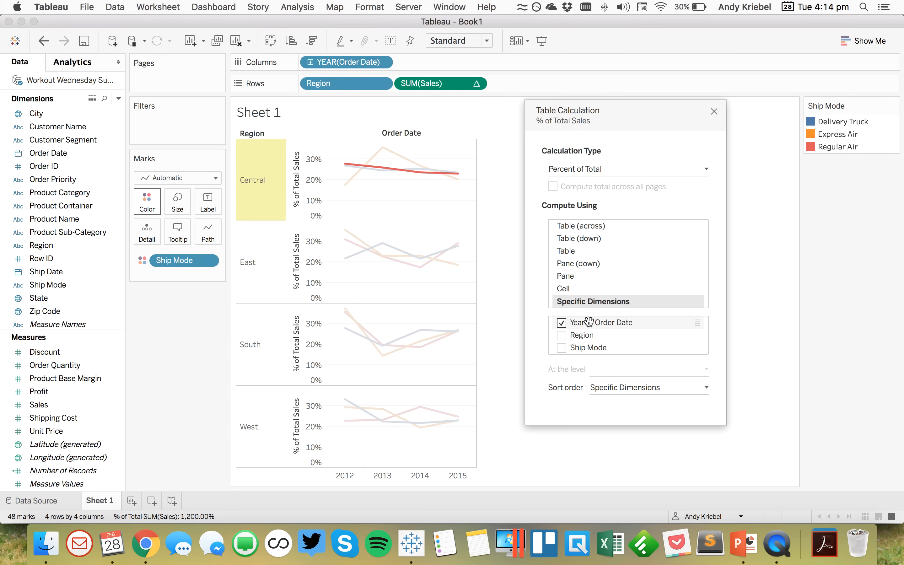
{"action": "left_click", "coordinate": [745, 549]}
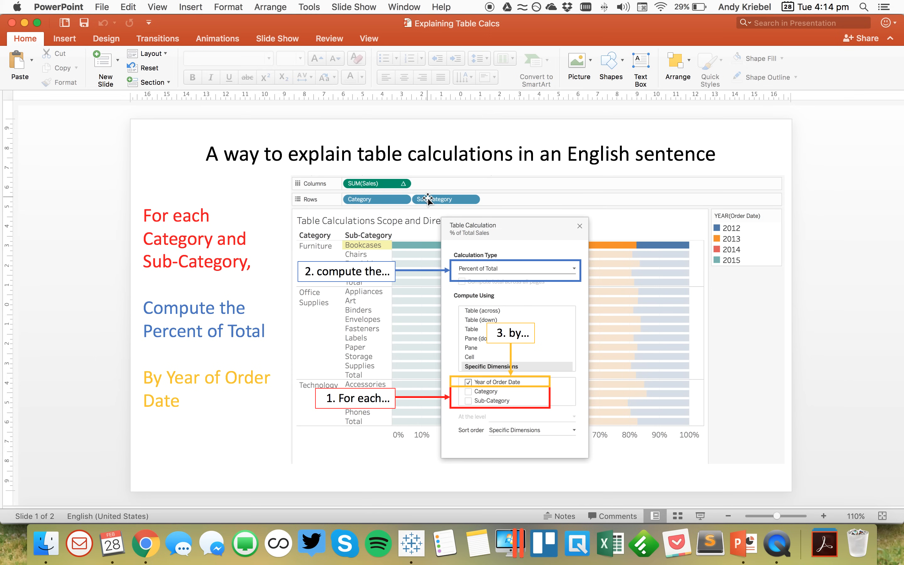
{"action": "key", "text": "super+Tab"}
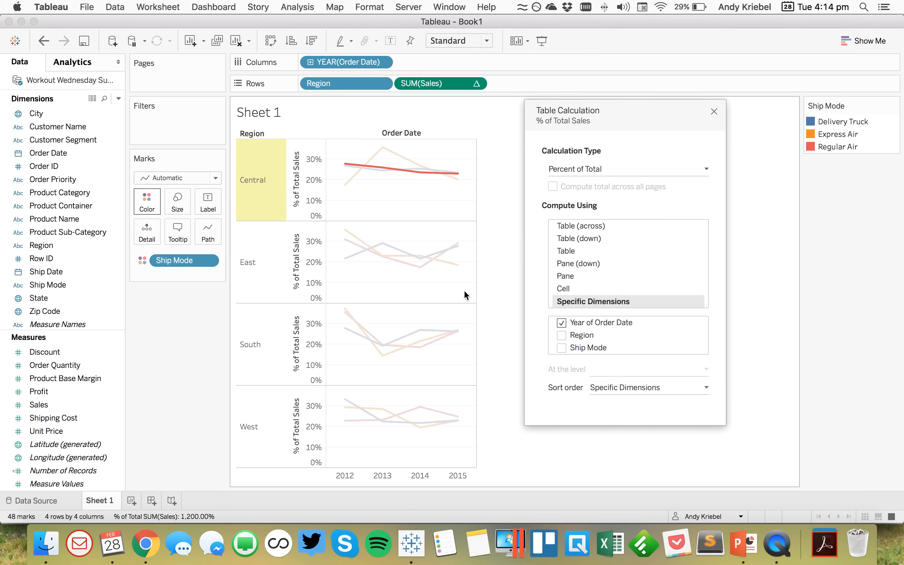
{"action": "left_click", "coordinate": [713, 111]}
Step: Create a new worksheet with Product Category and Product Sub-Category on rows
{"action": "left_click", "coordinate": [132, 501]}
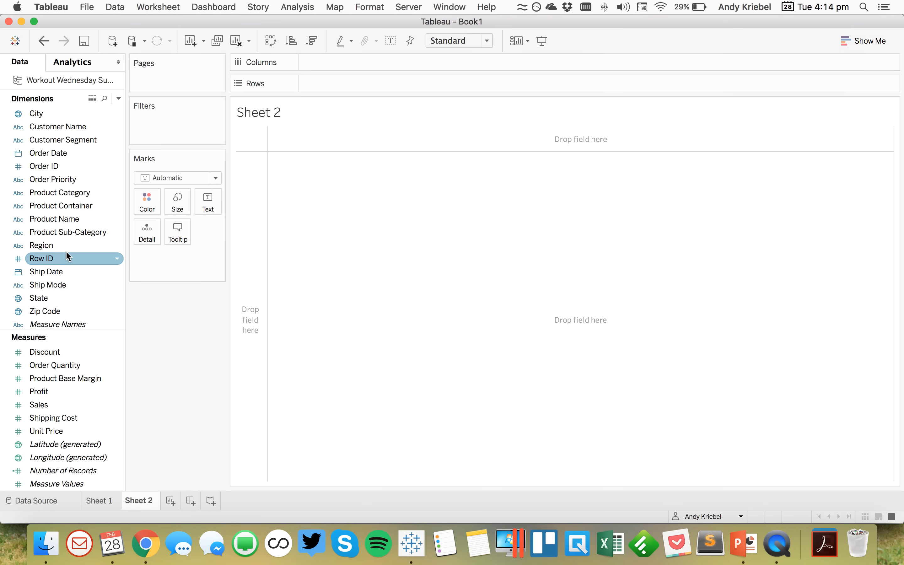
{"action": "left_click_drag", "start_coordinate": [61, 194], "coordinate": [317, 84]}
{"action": "left_click", "coordinate": [105, 232]}
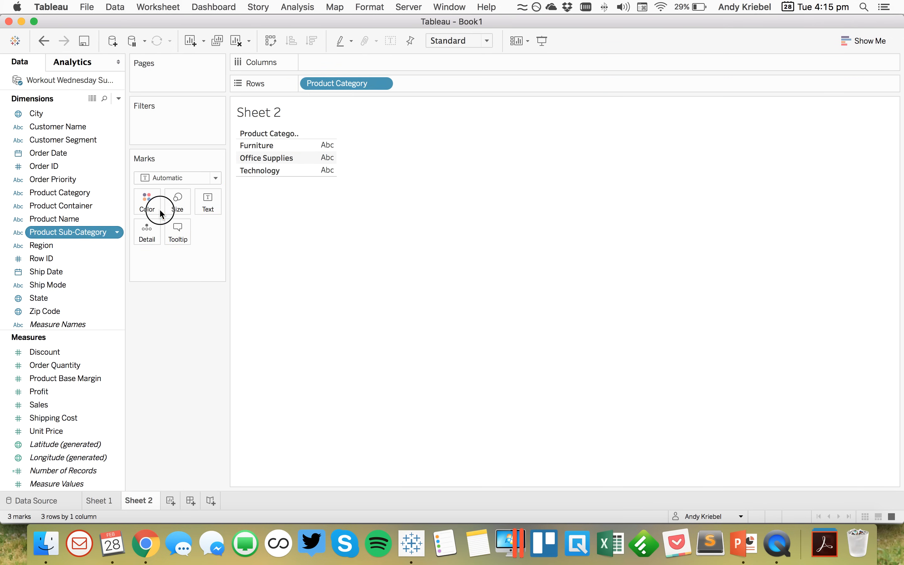
{"action": "left_click_drag", "start_coordinate": [159, 211], "coordinate": [455, 81]}
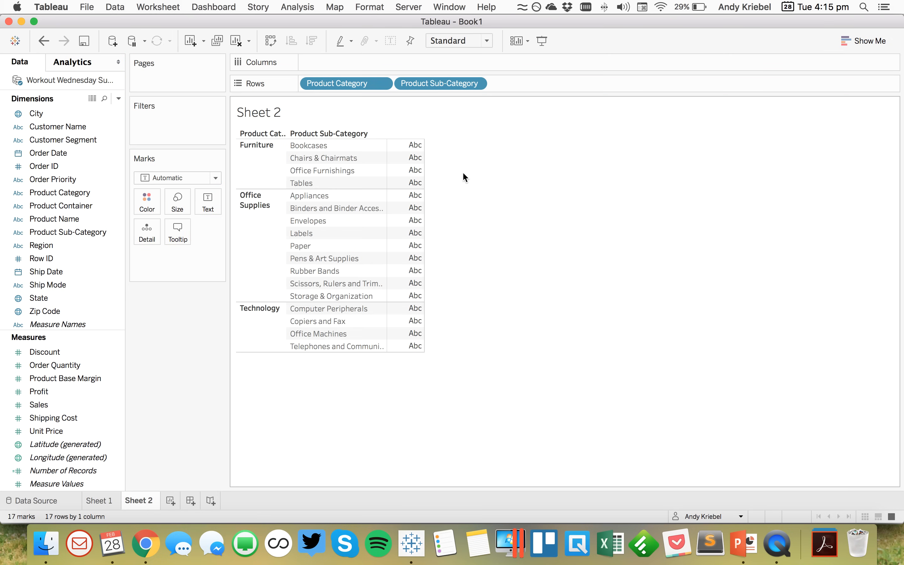
Step: Following the example slide in PowerPoint, show Sales as the table's values and place the year of Order Date on columns
{"action": "key", "text": "super+Tab"}
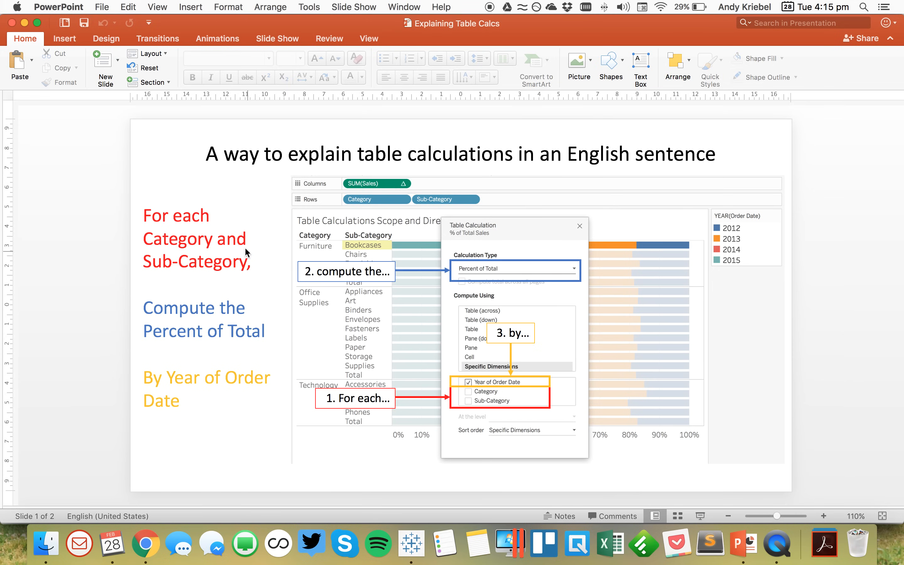
{"action": "key", "text": "super+Tab"}
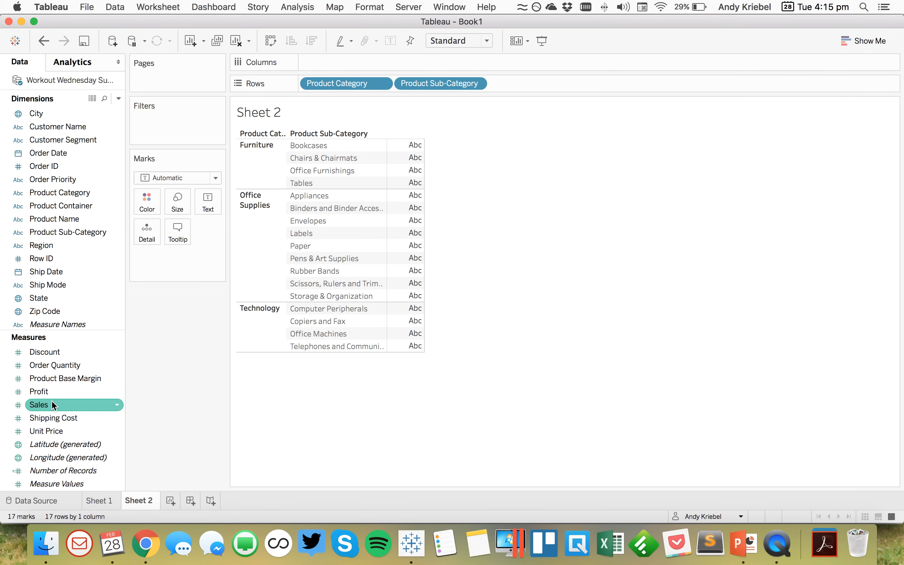
{"action": "left_click_drag", "start_coordinate": [53, 405], "coordinate": [406, 229]}
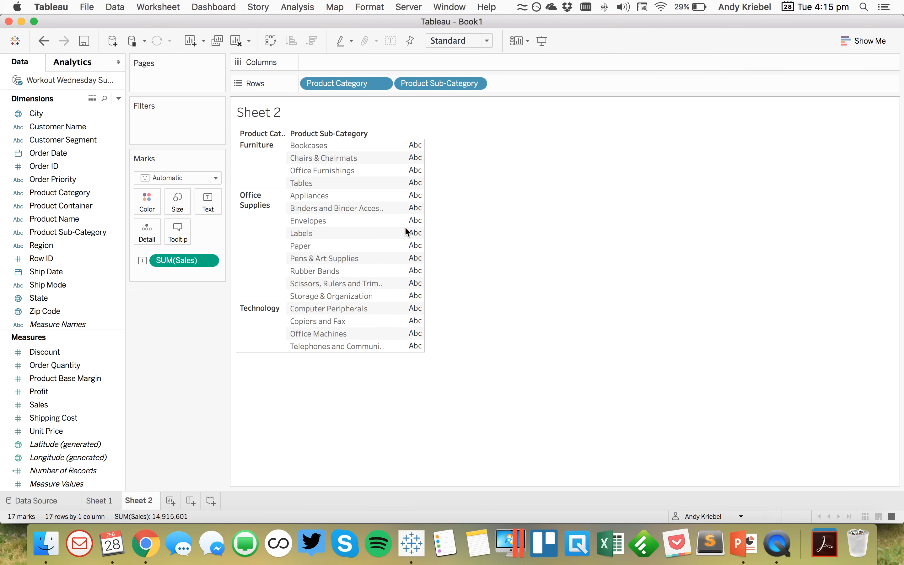
{"action": "key", "text": "super+Tab"}
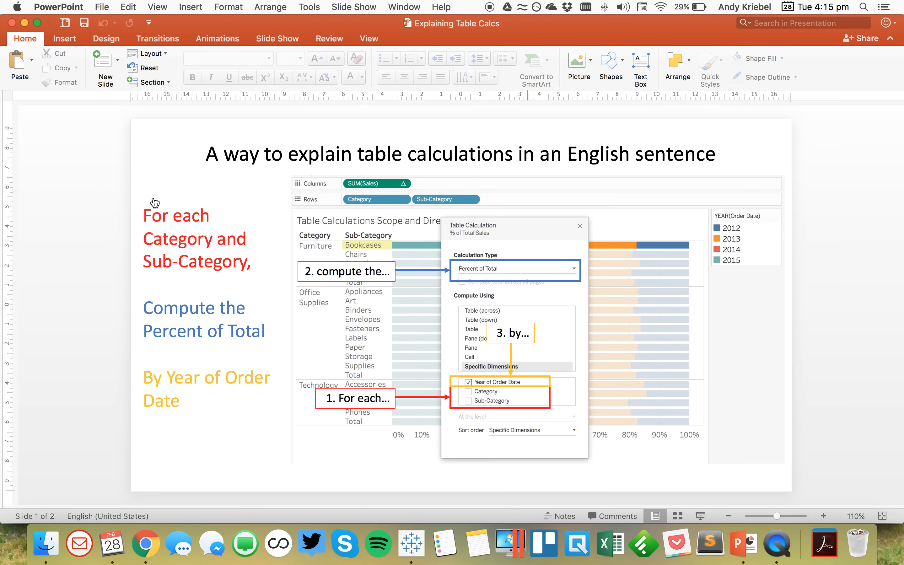
{"action": "key", "text": "super+Tab"}
{"action": "left_click", "coordinate": [49, 153]}
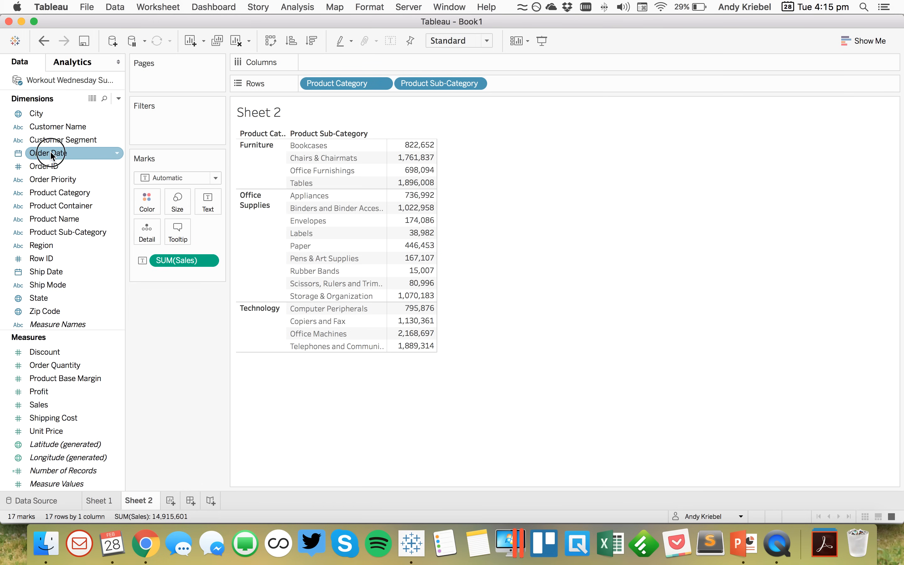
{"action": "left_click_drag", "start_coordinate": [50, 153], "coordinate": [402, 61]}
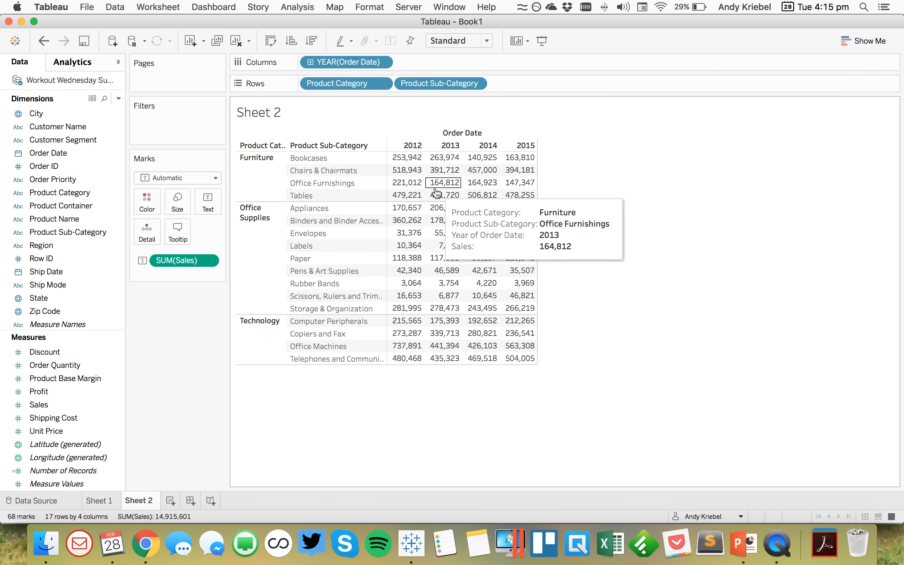
Step: Add column grand totals, row grand totals and all subtotals to the Sales table
{"action": "left_click", "coordinate": [299, 7]}
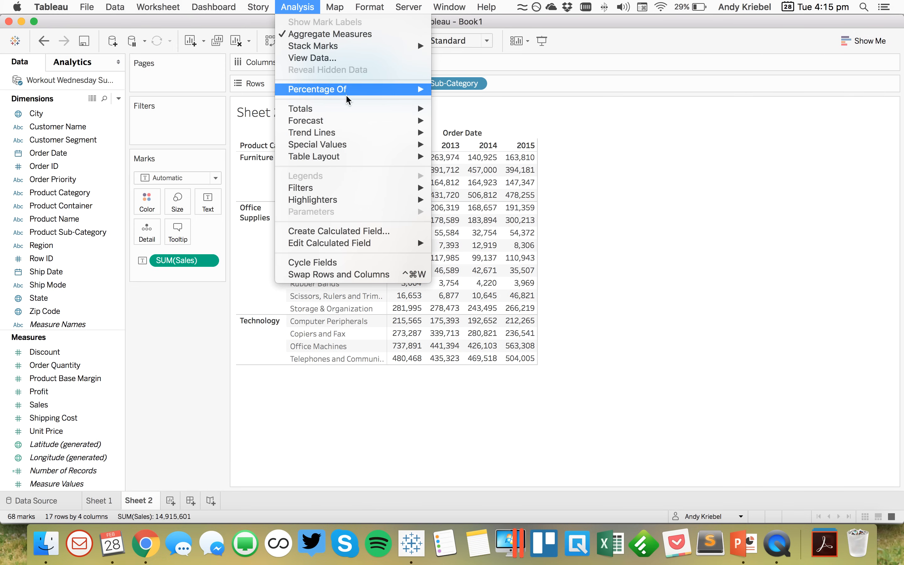
{"action": "left_click", "coordinate": [304, 11]}
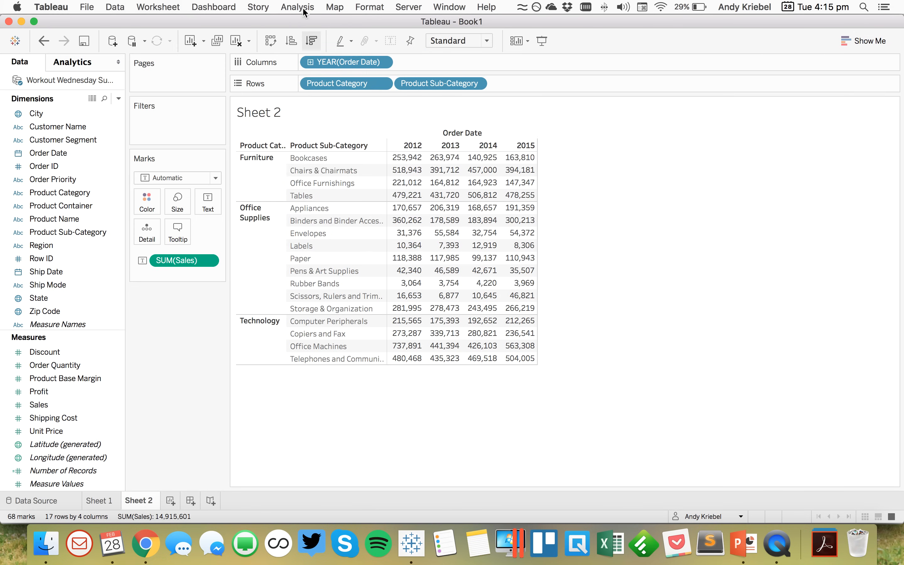
{"action": "left_click", "coordinate": [302, 8]}
{"action": "mouse_move", "coordinate": [371, 108]}
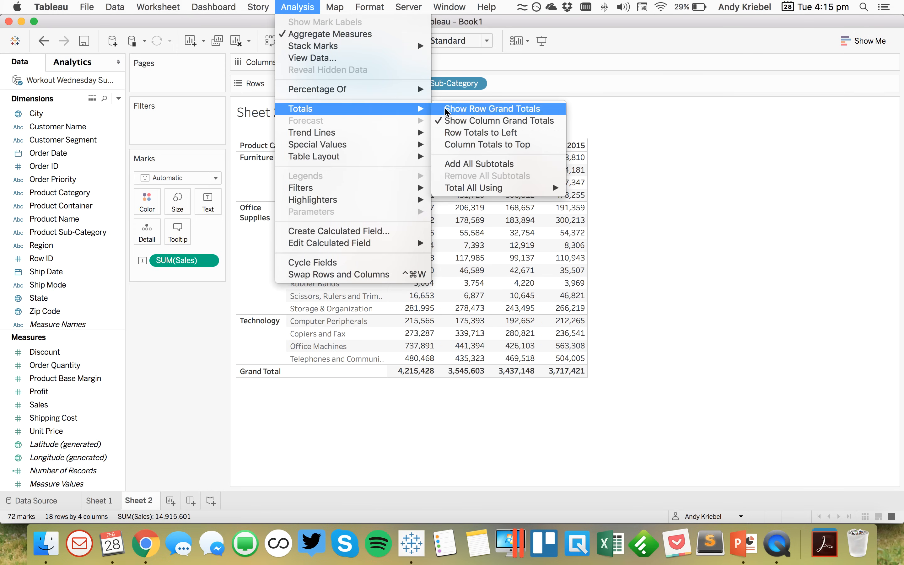
{"action": "left_click", "coordinate": [447, 111]}
{"action": "left_click", "coordinate": [302, 8]}
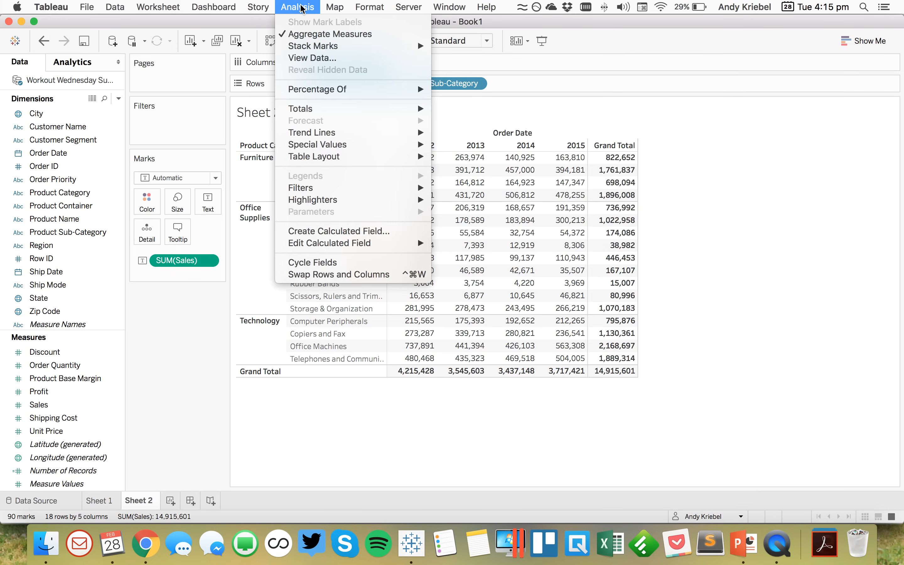
{"action": "mouse_move", "coordinate": [392, 108]}
{"action": "left_click", "coordinate": [503, 164]}
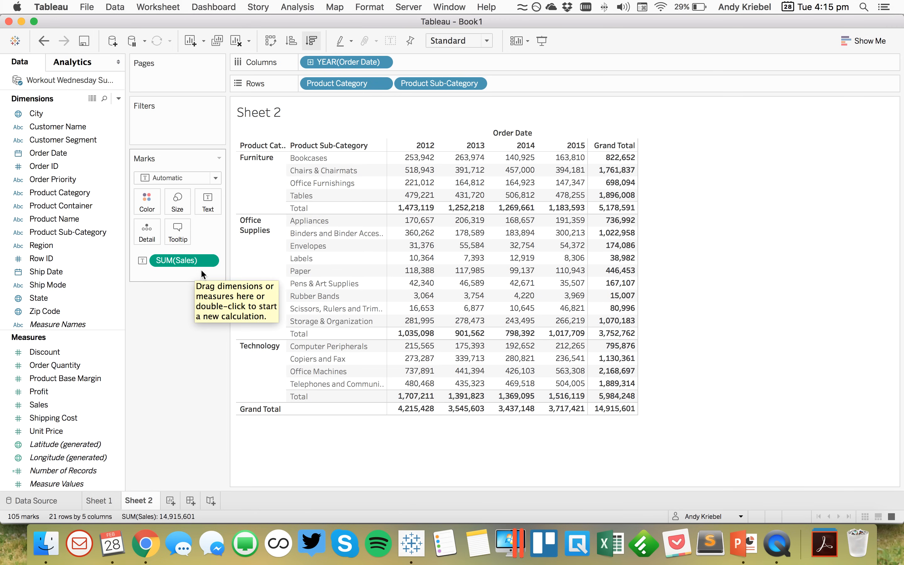
Step: Apply the Percent of Total quick table calculation to Sales in the category table
{"action": "left_click", "coordinate": [209, 261]}
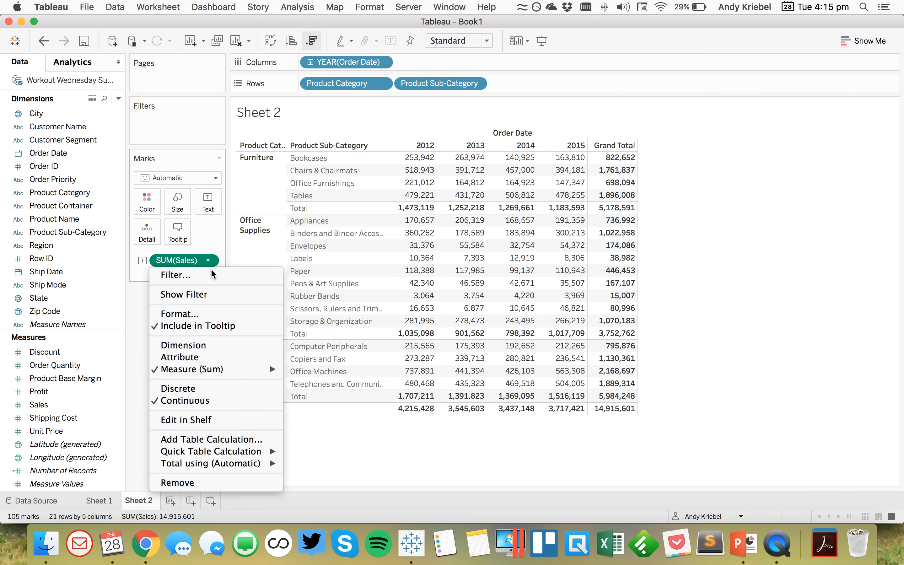
{"action": "mouse_move", "coordinate": [263, 453]}
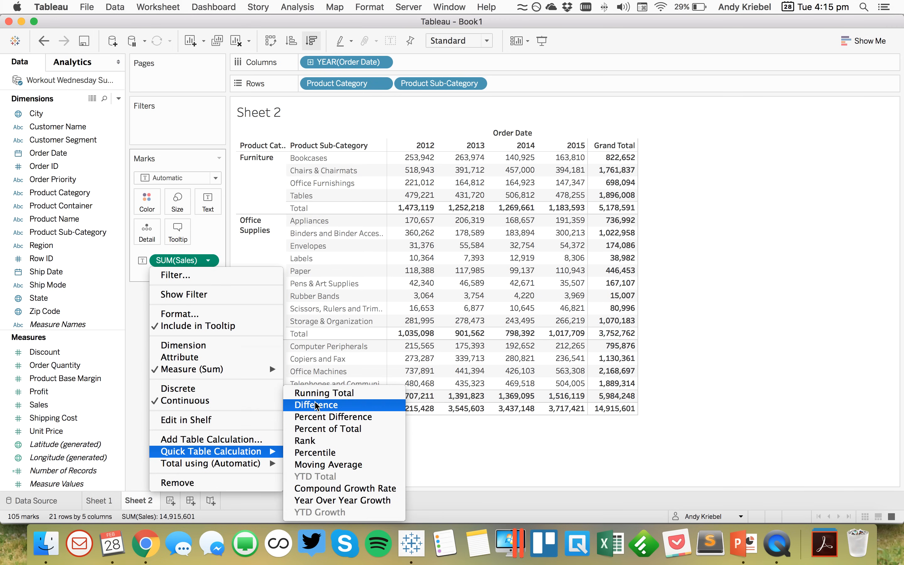
{"action": "left_click", "coordinate": [316, 430]}
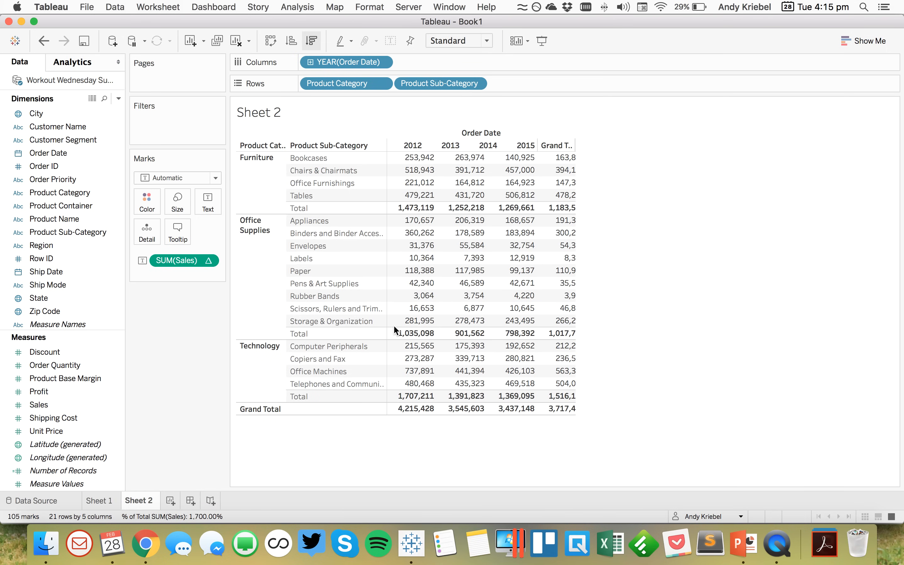
Step: Set the Sales table calculation to Specific Dimensions with only Year of Order Date included, and compare it with the PowerPoint slide
{"action": "left_click", "coordinate": [208, 261]}
{"action": "left_click", "coordinate": [201, 453]}
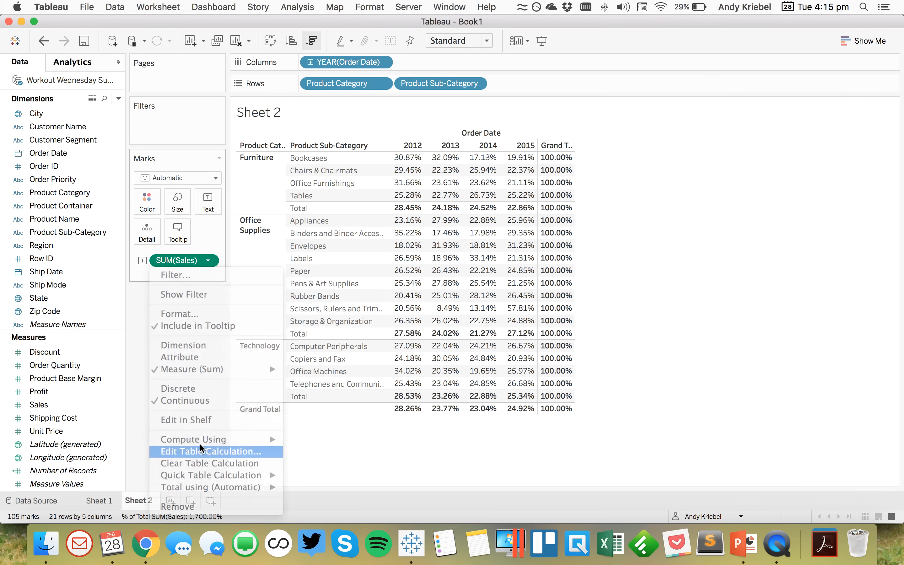
{"action": "left_click_drag", "start_coordinate": [615, 117], "coordinate": [687, 116]}
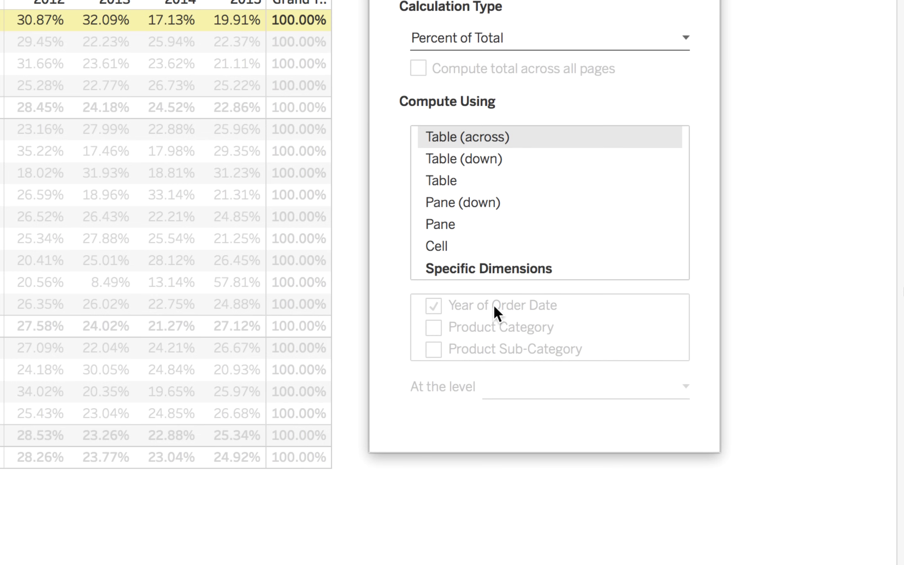
{"action": "left_click", "coordinate": [500, 270]}
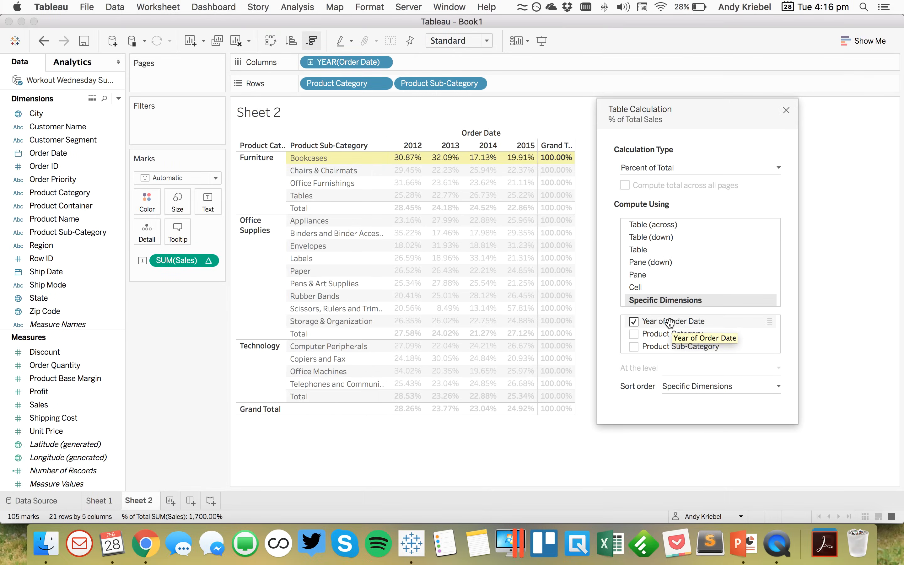
{"action": "key", "text": "super+Tab"}
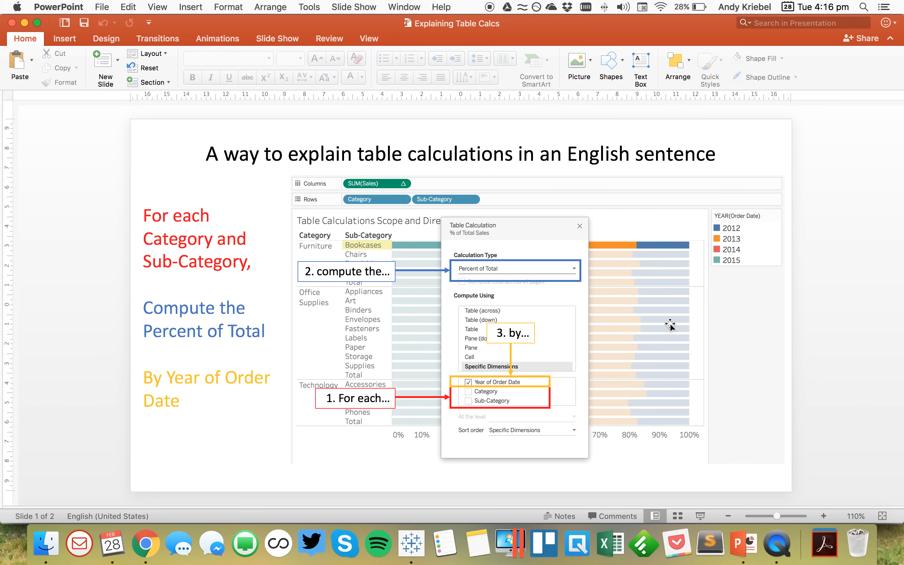
{"action": "key", "text": "super+Tab"}
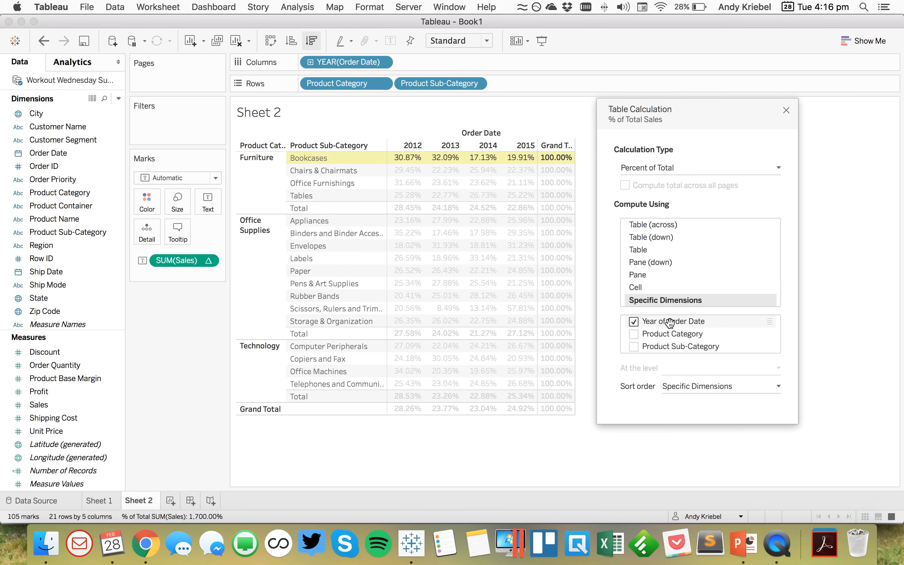
Step: Turn the category table into stacked percent-of-total Sales bars per sub-category, coloured by year of Order Date
{"action": "left_click", "coordinate": [786, 111]}
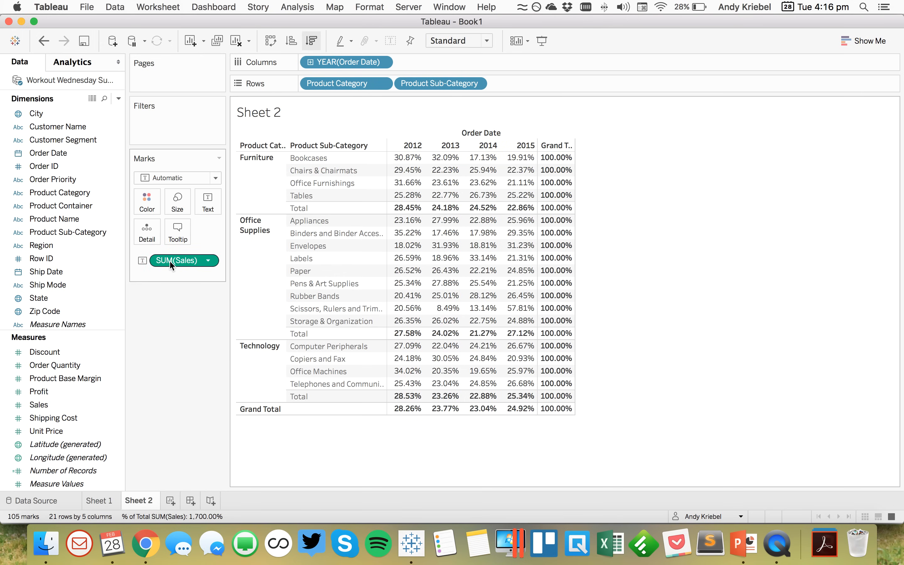
{"action": "left_click_drag", "start_coordinate": [170, 261], "coordinate": [423, 62]}
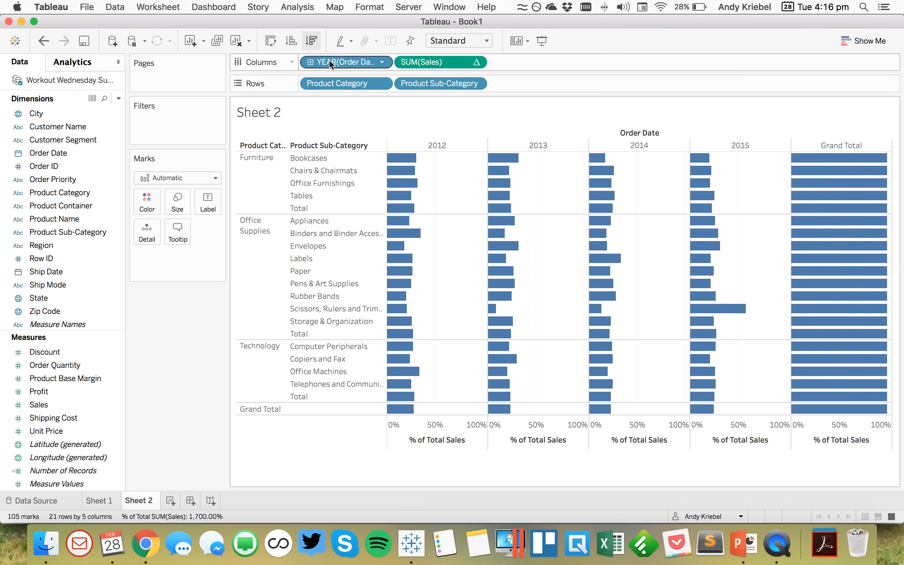
{"action": "left_click_drag", "start_coordinate": [330, 61], "coordinate": [149, 198]}
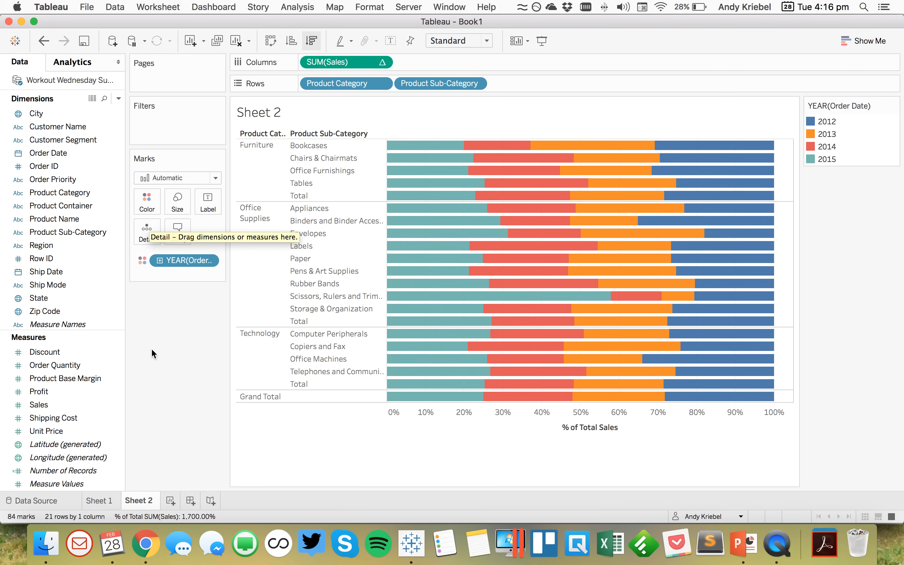
{"action": "mouse_move", "coordinate": [421, 83]}
{"action": "left_mouse_down"}
{"action": "mouse_move", "coordinate": [317, 92]}
{"action": "mouse_move", "coordinate": [347, 81]}
{"action": "mouse_move", "coordinate": [304, 67]}
{"action": "mouse_move", "coordinate": [378, 108]}
{"action": "left_mouse_up"}
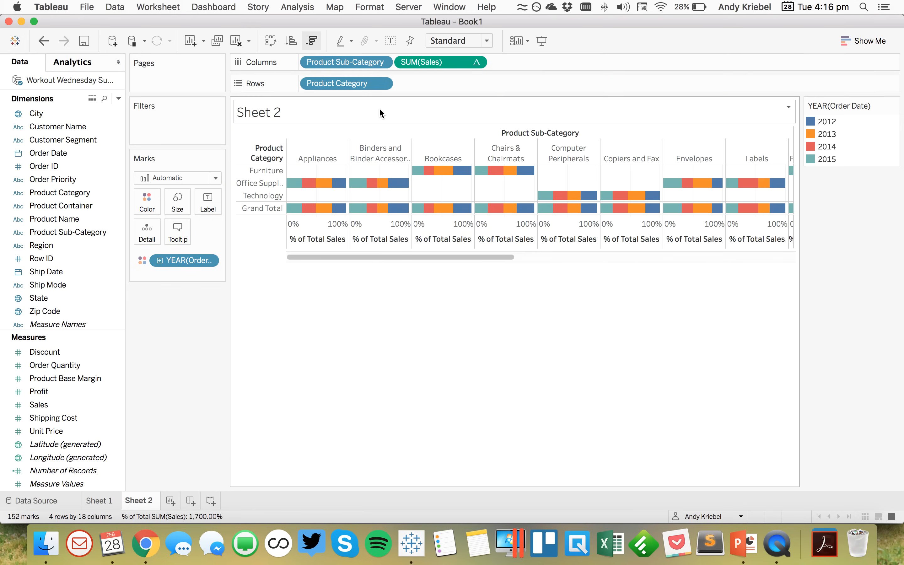
{"action": "left_click_drag", "start_coordinate": [345, 60], "coordinate": [414, 88]}
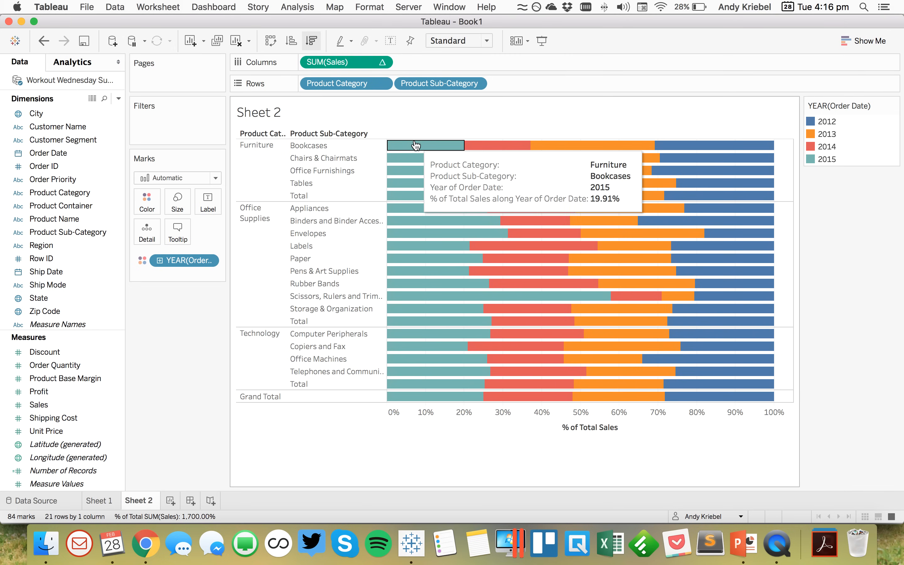
Step: Review which dimensions the bar chart's Sales table calculation uses and compare them with the sentence on the PowerPoint slide
{"action": "left_click", "coordinate": [382, 62]}
{"action": "left_click", "coordinate": [378, 266]}
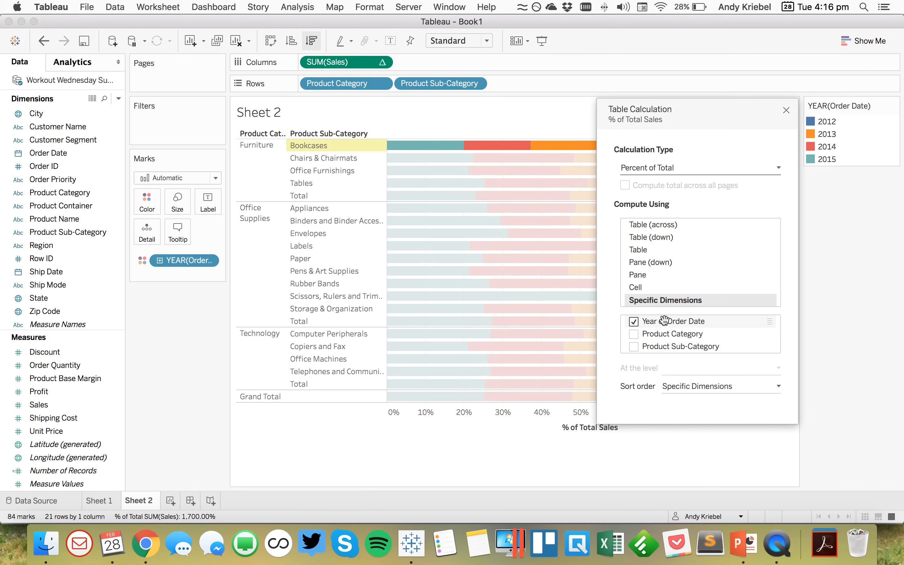
{"action": "key", "text": "super+Tab"}
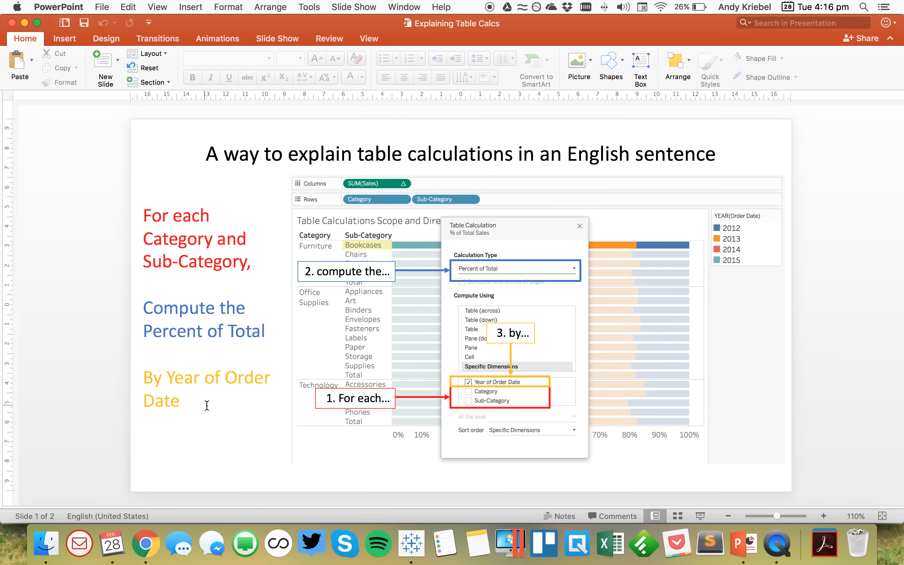
{"action": "key", "text": "super+Tab"}
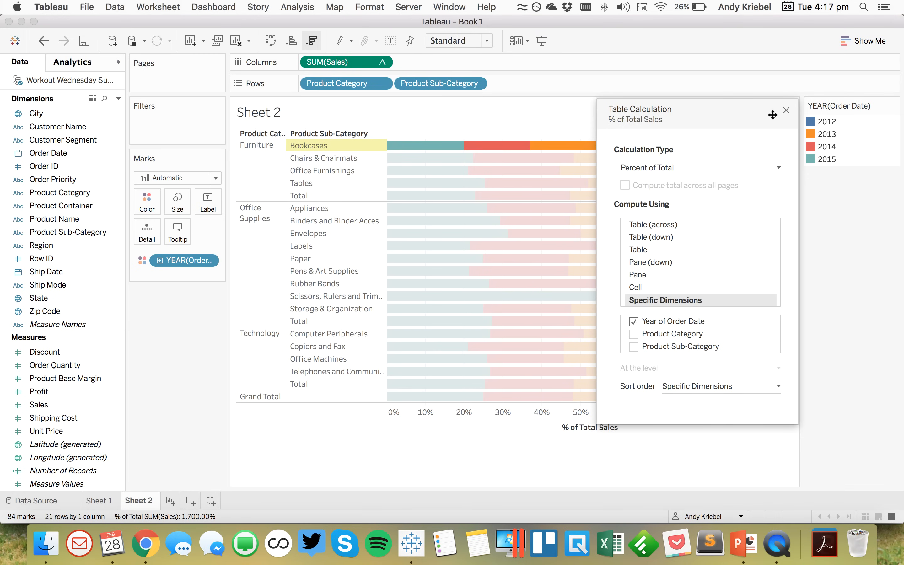
{"action": "left_click", "coordinate": [786, 110]}
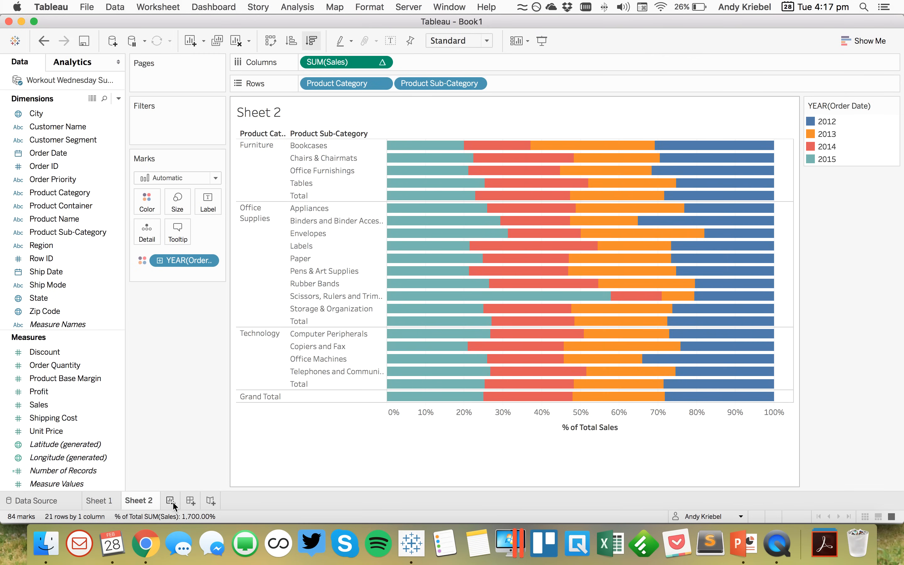
Step: On a new worksheet, build a table of Sales by Region with the year and quarter of Order Date as columns
{"action": "left_click", "coordinate": [171, 501]}
{"action": "left_click", "coordinate": [79, 154]}
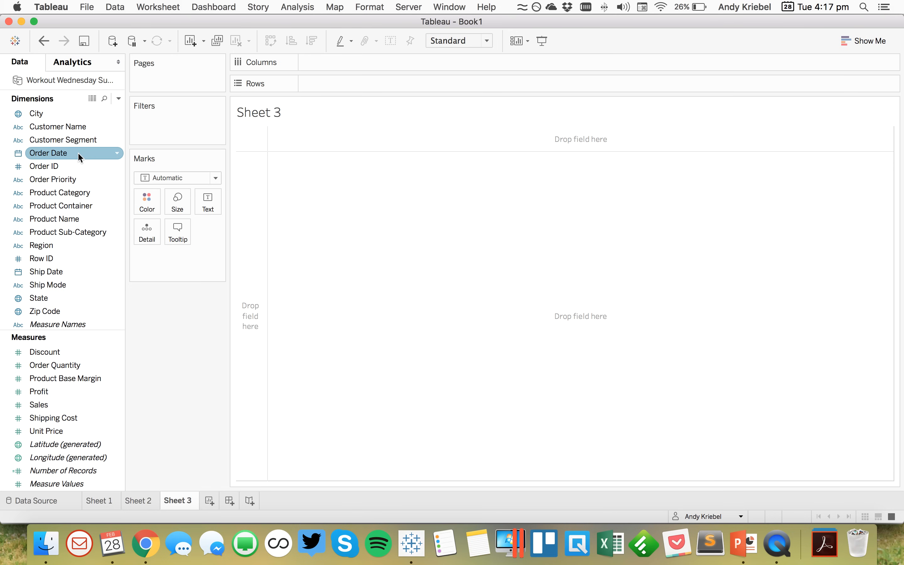
{"action": "left_click_drag", "start_coordinate": [67, 152], "coordinate": [345, 71]}
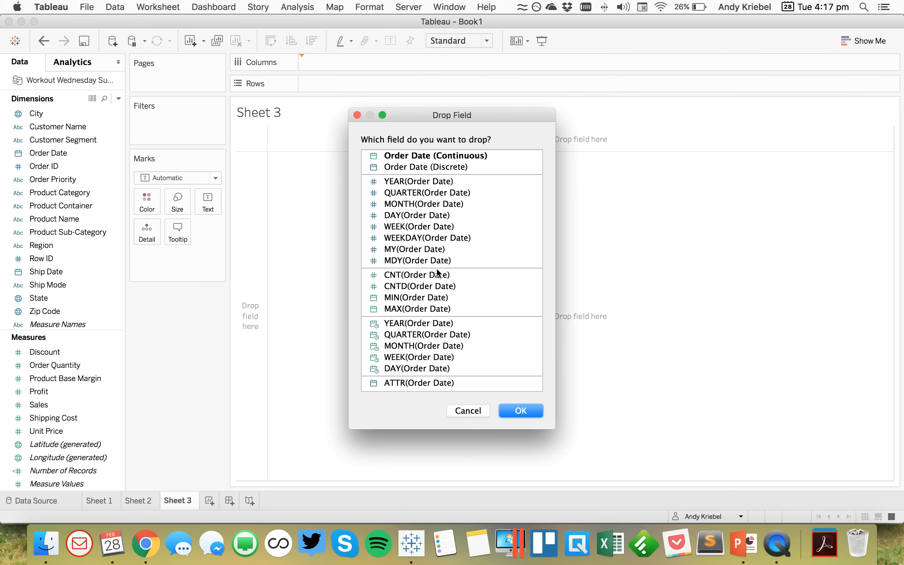
{"action": "left_click", "coordinate": [470, 410]}
{"action": "left_click_drag", "start_coordinate": [60, 152], "coordinate": [366, 60]}
{"action": "left_click", "coordinate": [311, 62]}
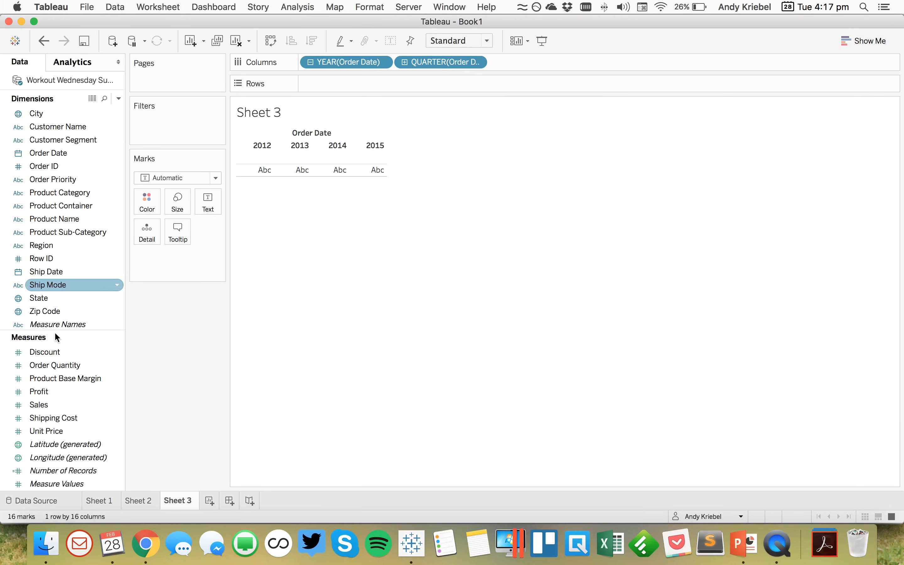
{"action": "left_click_drag", "start_coordinate": [51, 406], "coordinate": [199, 200]}
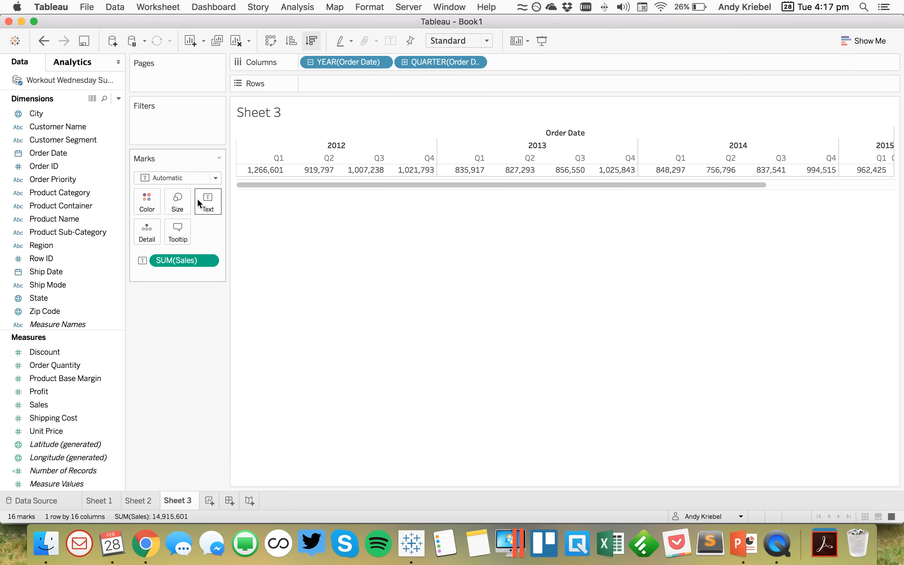
{"action": "left_click_drag", "start_coordinate": [64, 245], "coordinate": [349, 83]}
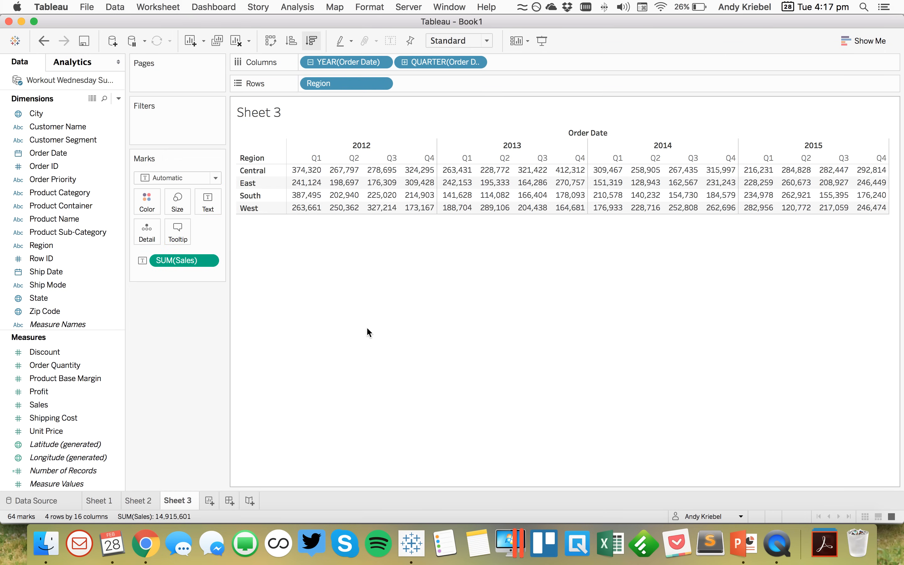
Step: Add row grand totals, column grand totals and all subtotals to the regional Sales table
{"action": "left_click", "coordinate": [305, 7]}
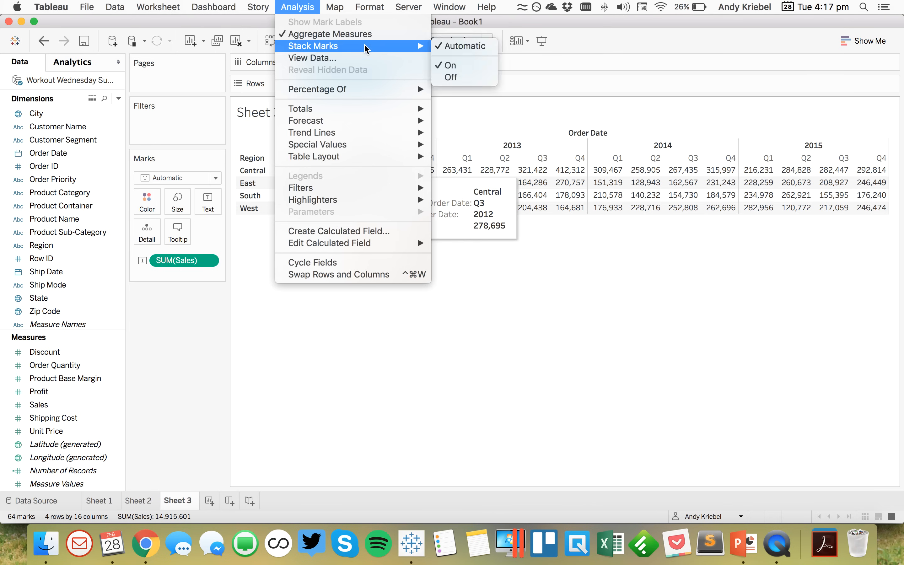
{"action": "mouse_move", "coordinate": [419, 108]}
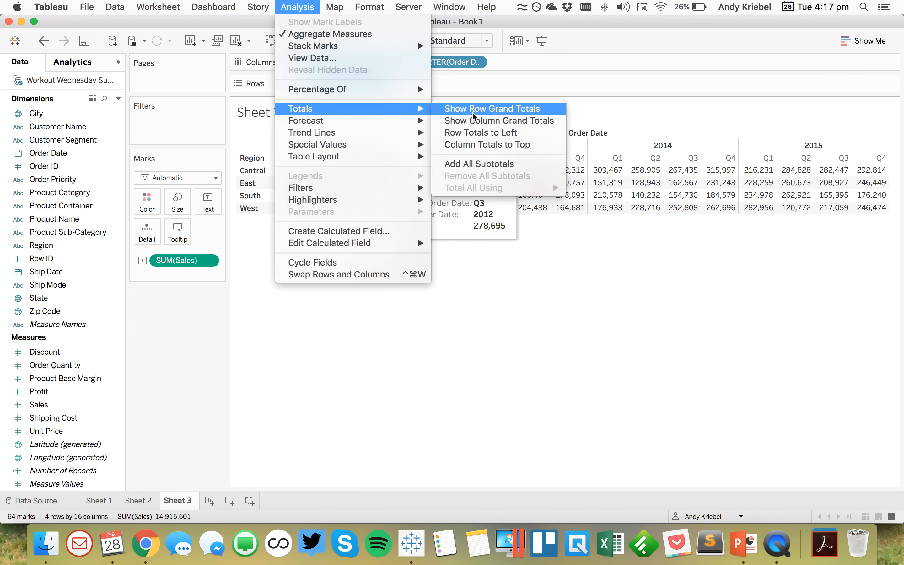
{"action": "left_click", "coordinate": [468, 110]}
{"action": "left_click", "coordinate": [306, 8]}
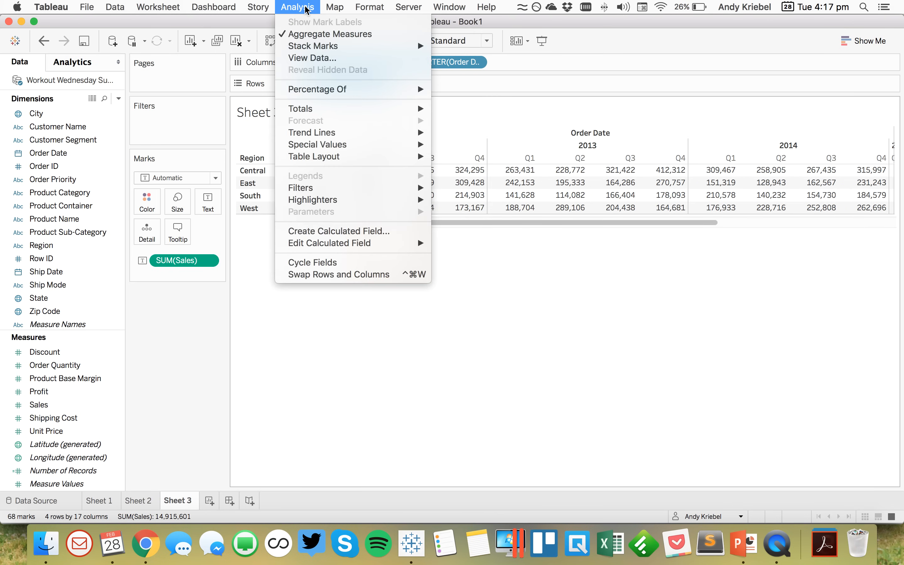
{"action": "mouse_move", "coordinate": [347, 109]}
{"action": "left_click", "coordinate": [468, 122]}
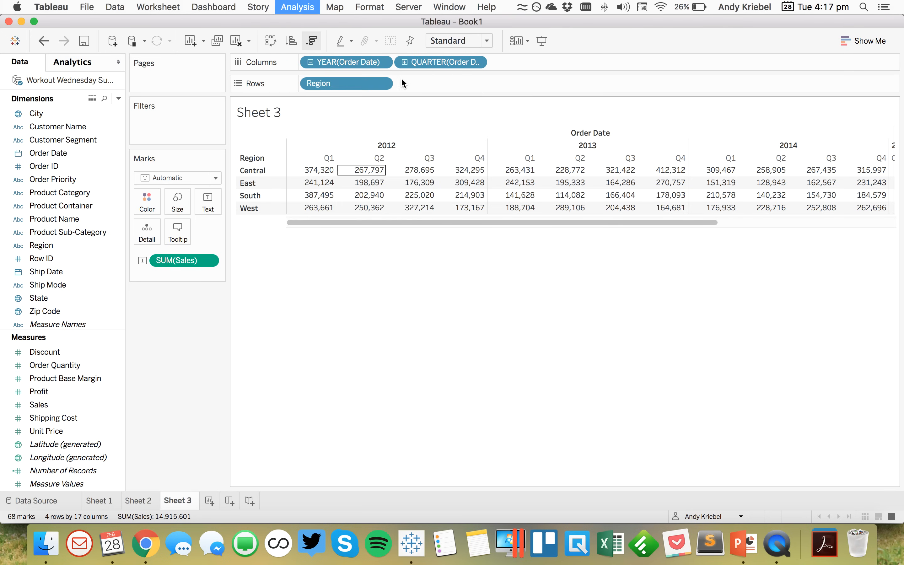
{"action": "left_click", "coordinate": [298, 7]}
{"action": "mouse_move", "coordinate": [368, 109]}
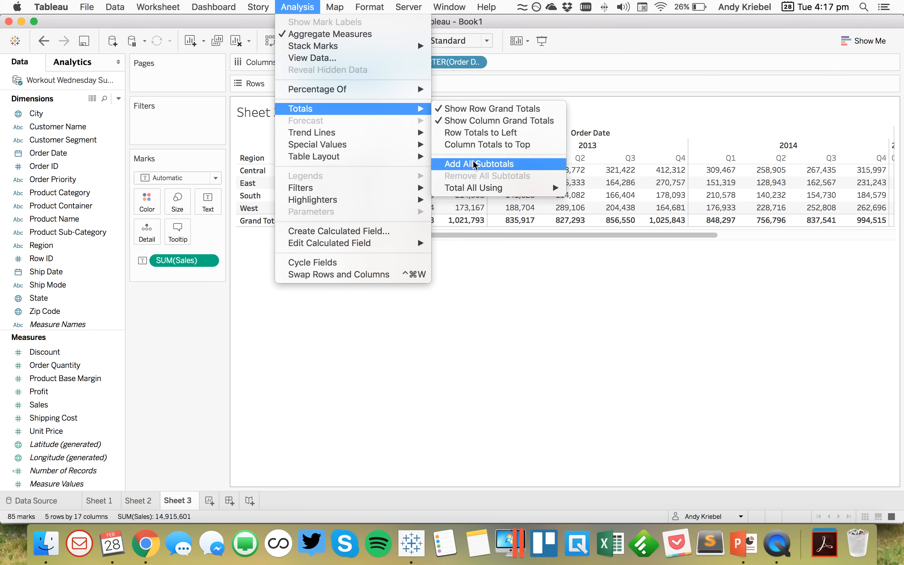
{"action": "left_click", "coordinate": [491, 169]}
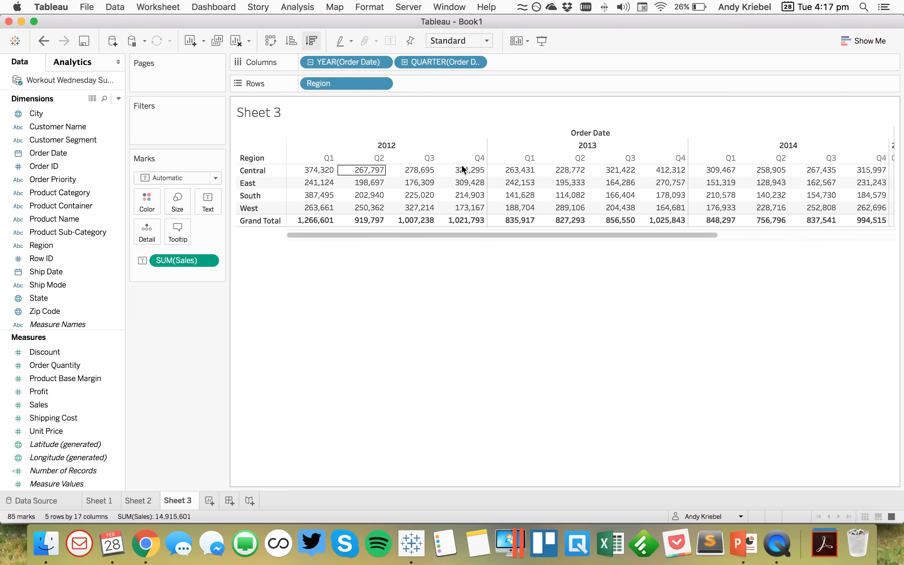
Step: Apply the Running Total quick table calculation to Sales in the regional table
{"action": "left_click", "coordinate": [209, 261]}
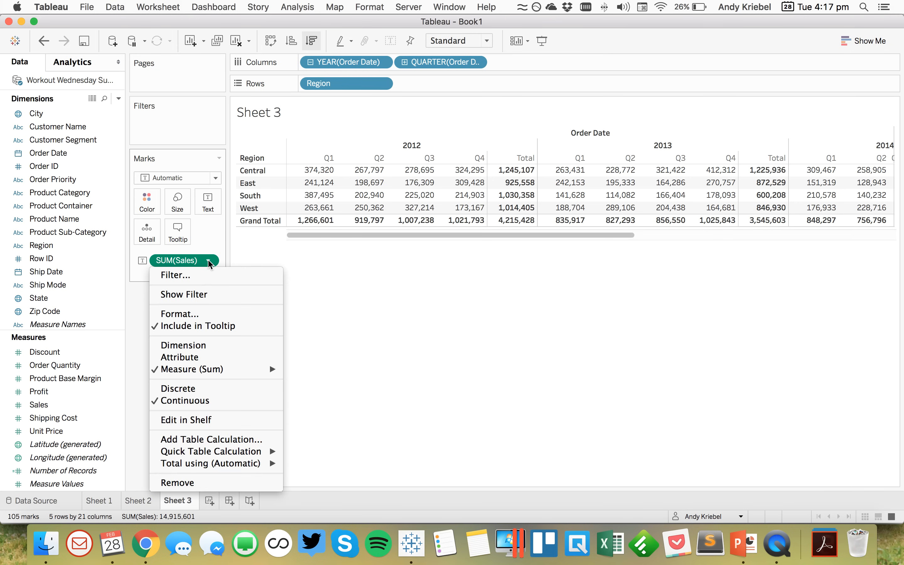
{"action": "mouse_move", "coordinate": [252, 451]}
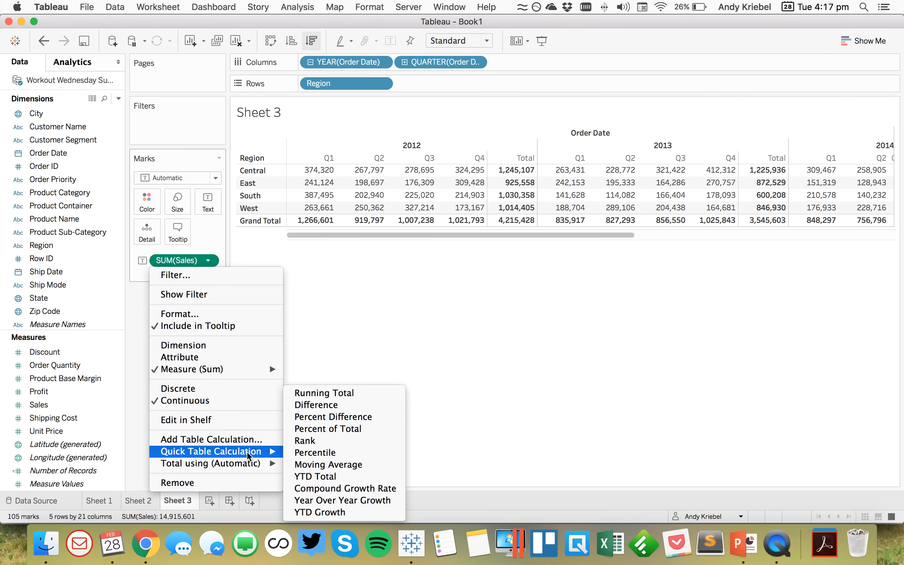
{"action": "left_click", "coordinate": [340, 394]}
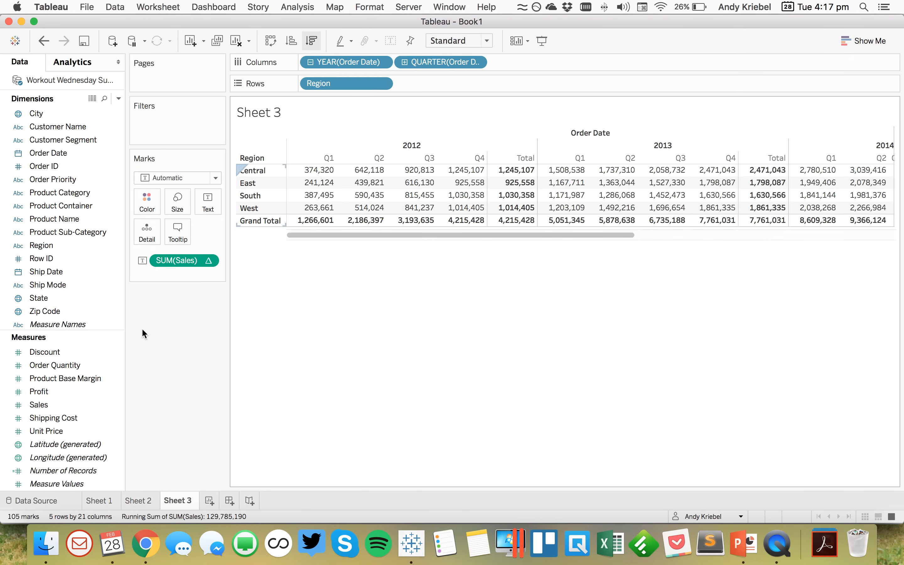
Step: Add plain Sales to the regional table and list it above the running sum to compare both across all years
{"action": "left_click_drag", "start_coordinate": [63, 405], "coordinate": [418, 187]}
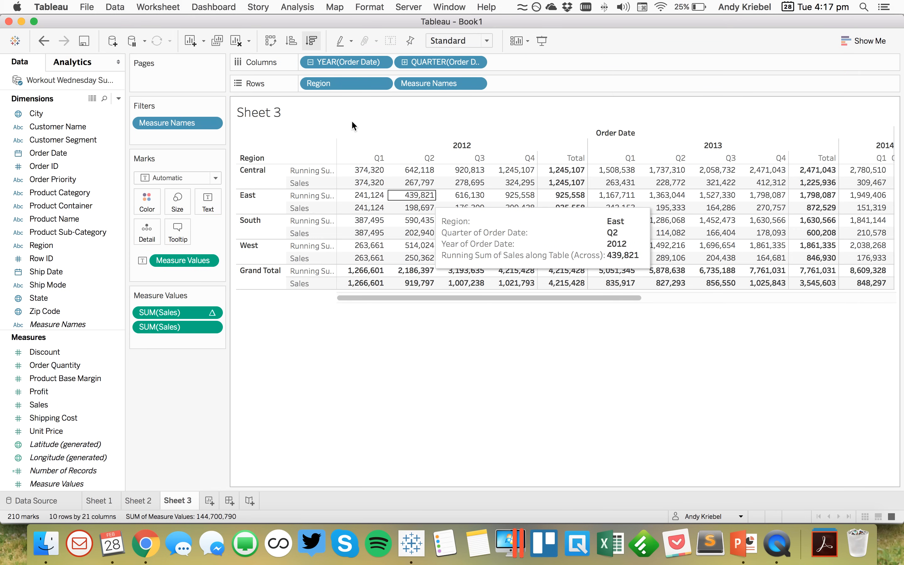
{"action": "left_click_drag", "start_coordinate": [166, 319], "coordinate": [165, 340]}
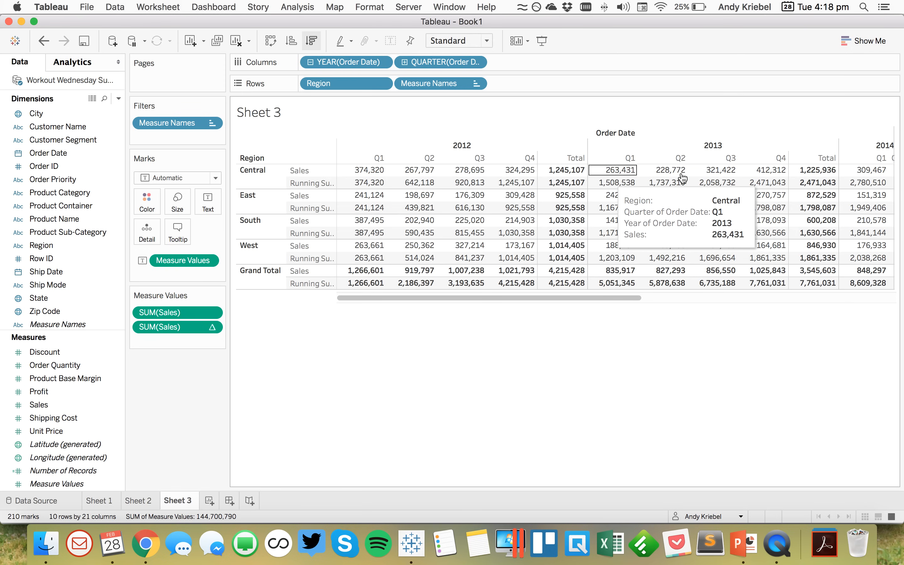
{"action": "left_click_drag", "start_coordinate": [584, 298], "coordinate": [839, 298]}
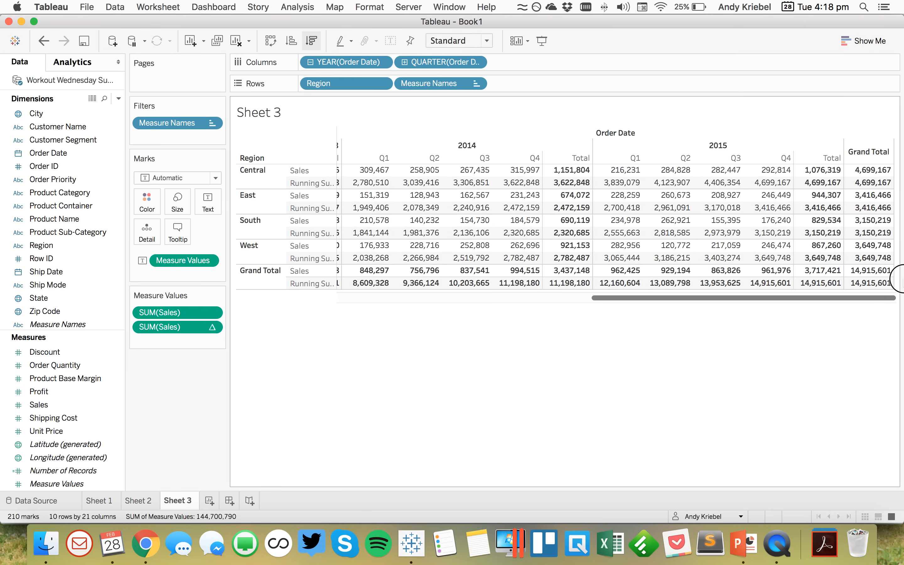
{"action": "left_click_drag", "start_coordinate": [754, 296], "coordinate": [297, 299]}
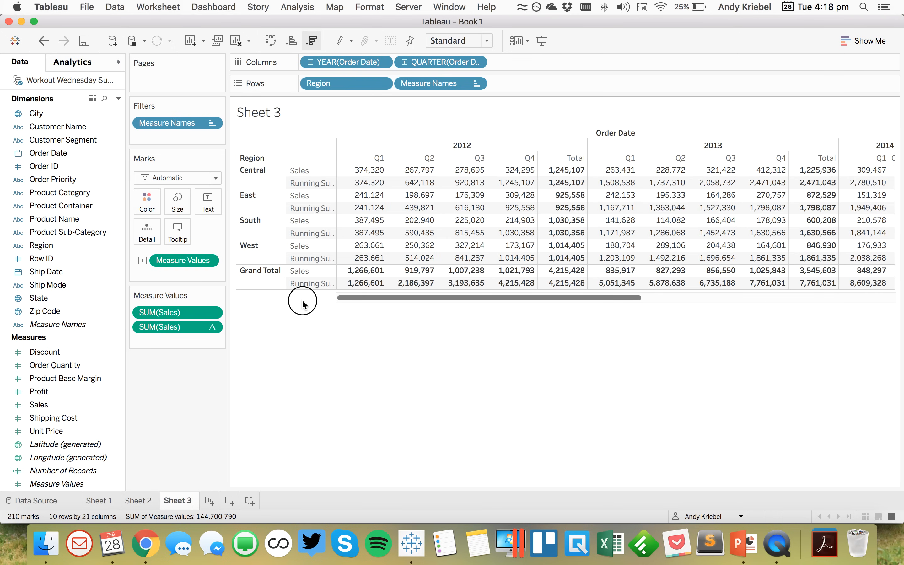
Step: Set the running total to compute using Specific Dimensions, with Year and Quarter of Order Date included and Region left out
{"action": "left_click", "coordinate": [212, 327]}
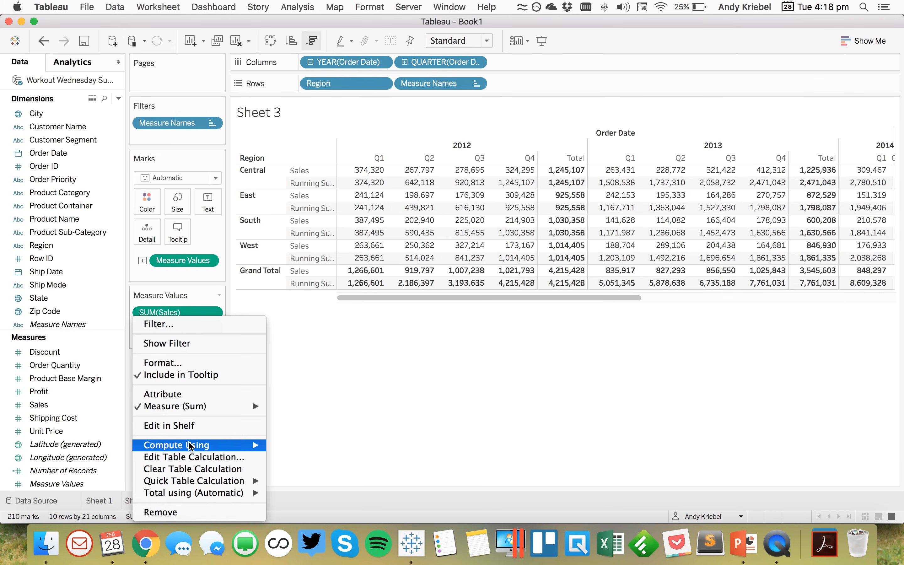
{"action": "left_click", "coordinate": [185, 457]}
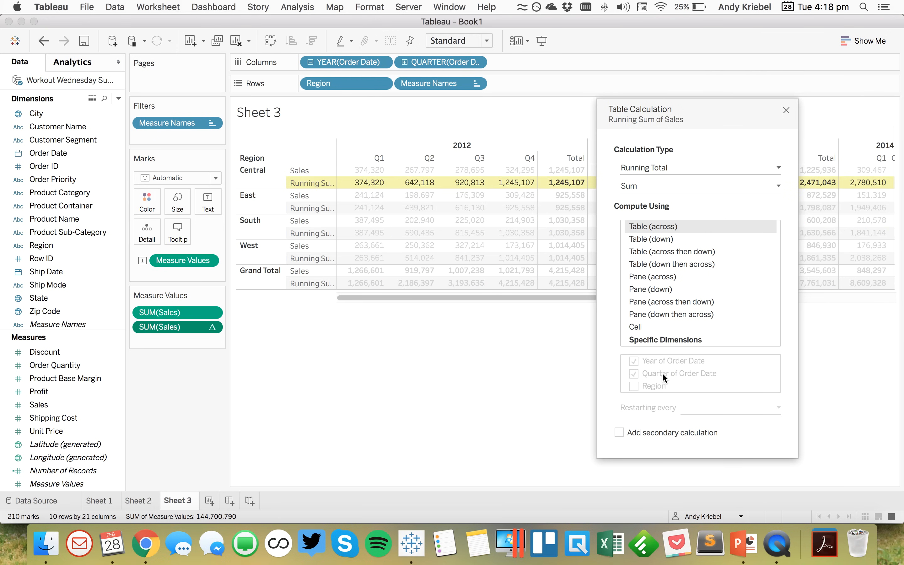
{"action": "left_click", "coordinate": [660, 338]}
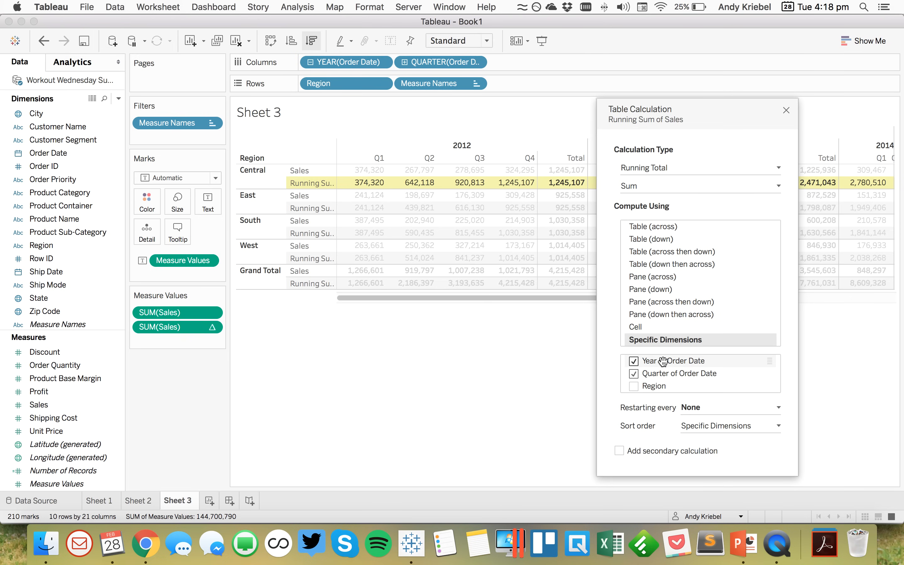
{"action": "left_click", "coordinate": [786, 110]}
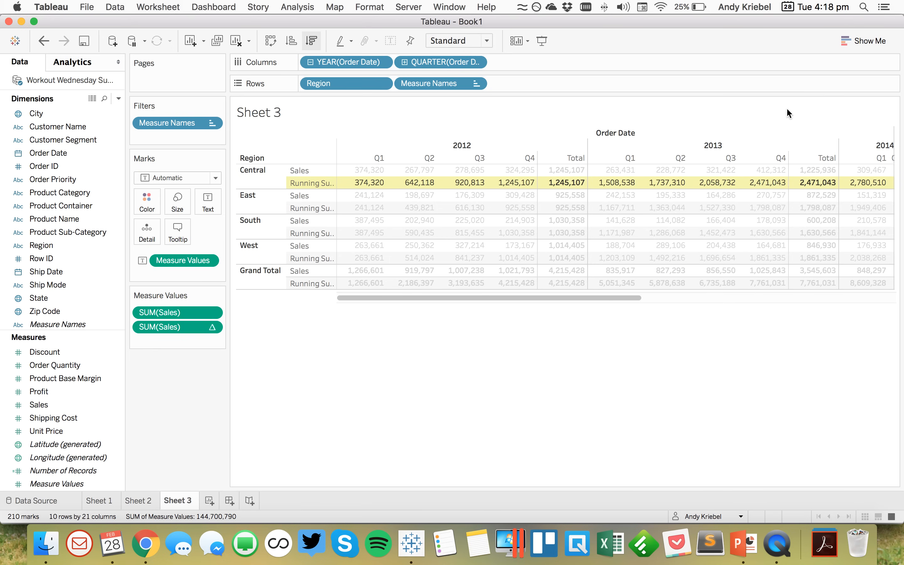
Step: Remove plain Sales and turn the running sum into a line chart over year and quarter, coloured by Region
{"action": "left_click_drag", "start_coordinate": [173, 325], "coordinate": [165, 377]}
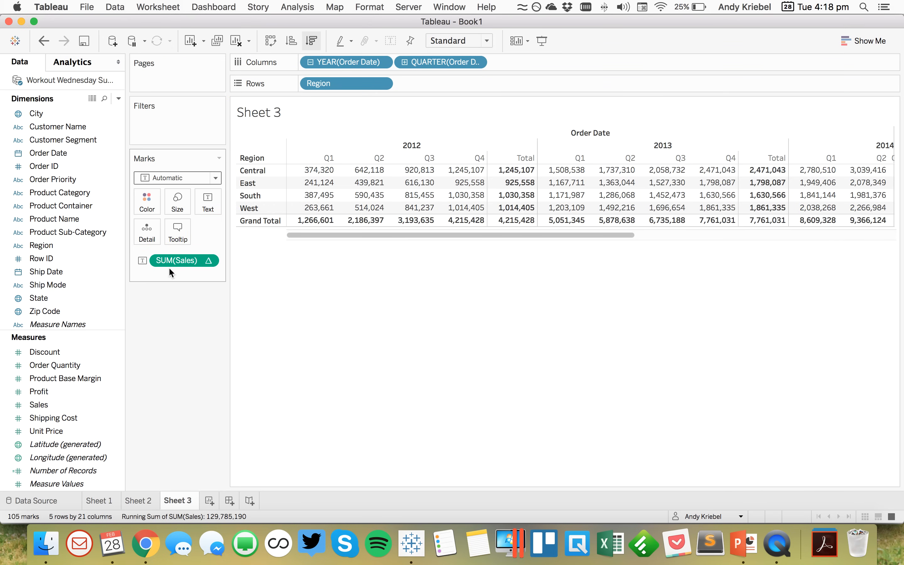
{"action": "left_click_drag", "start_coordinate": [171, 261], "coordinate": [432, 87]}
{"action": "left_click_drag", "start_coordinate": [357, 84], "coordinate": [156, 202]}
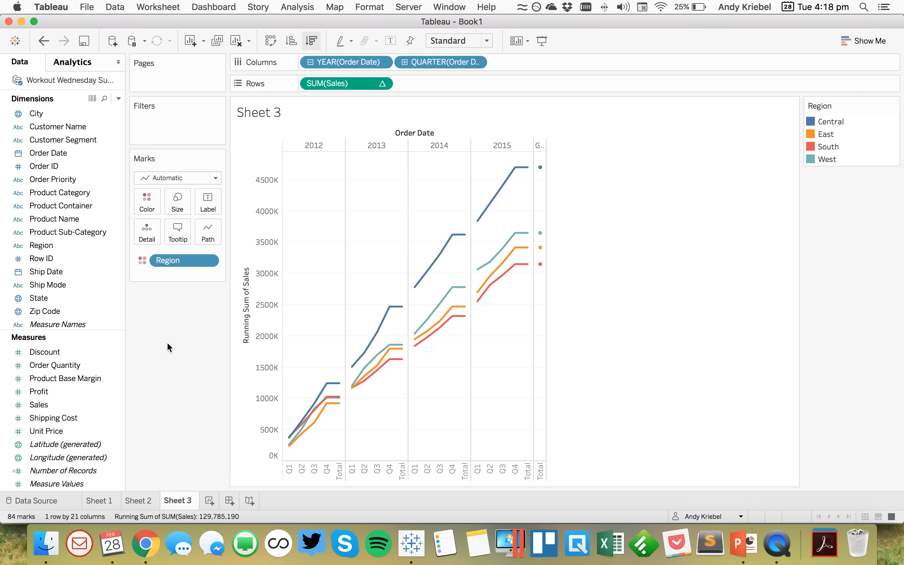
Step: Turn off the column and row grand totals for the regional running sum line chart
{"action": "left_click", "coordinate": [305, 8]}
{"action": "mouse_move", "coordinate": [335, 9]}
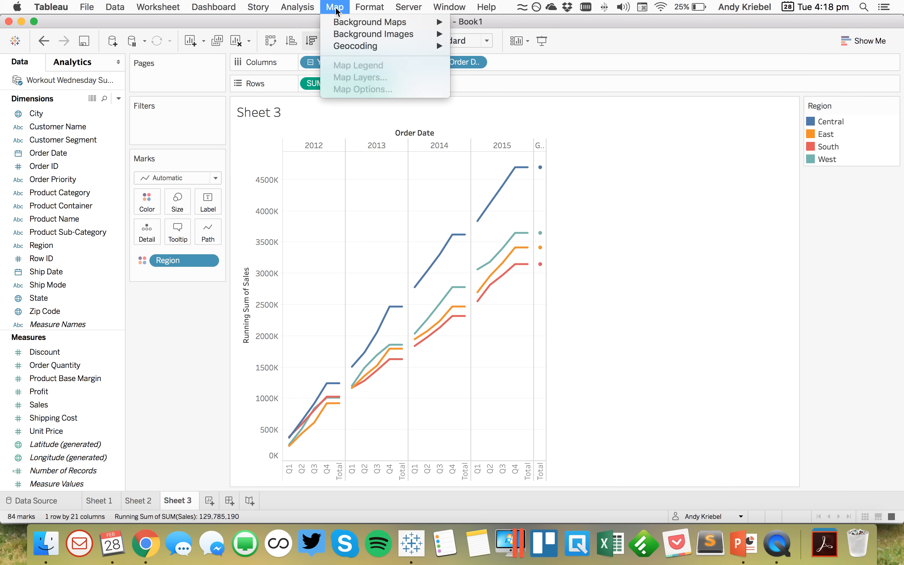
{"action": "mouse_move", "coordinate": [299, 7]}
{"action": "mouse_move", "coordinate": [415, 109]}
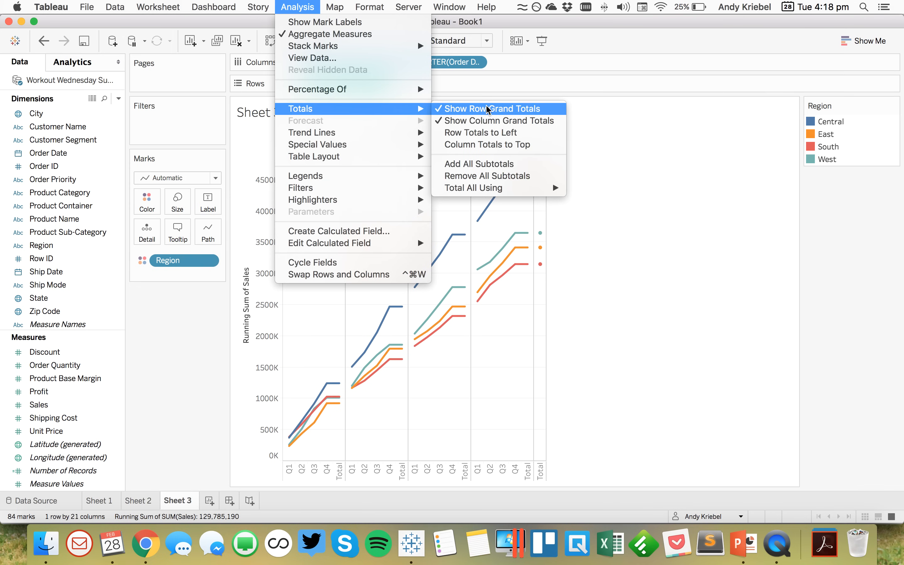
{"action": "left_click", "coordinate": [486, 121]}
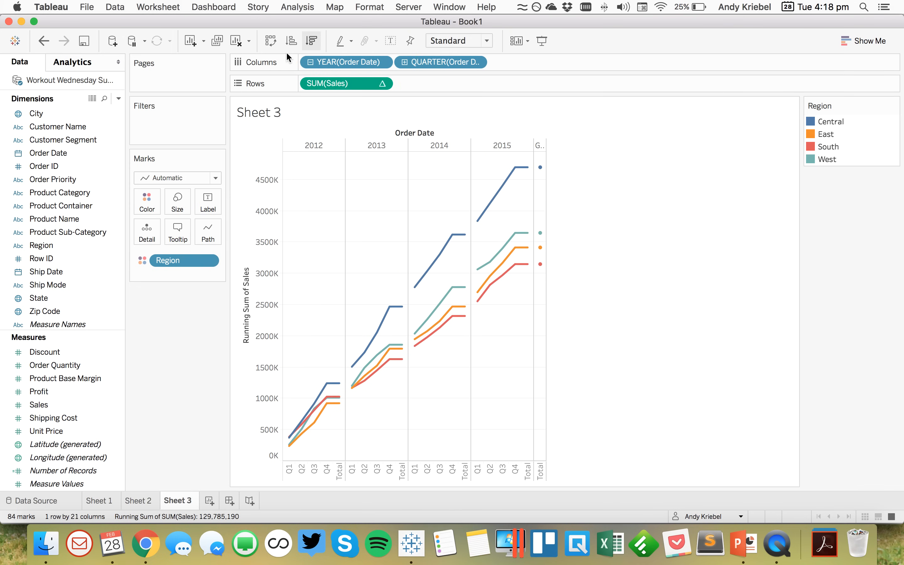
{"action": "left_click", "coordinate": [302, 8]}
{"action": "mouse_move", "coordinate": [415, 108]}
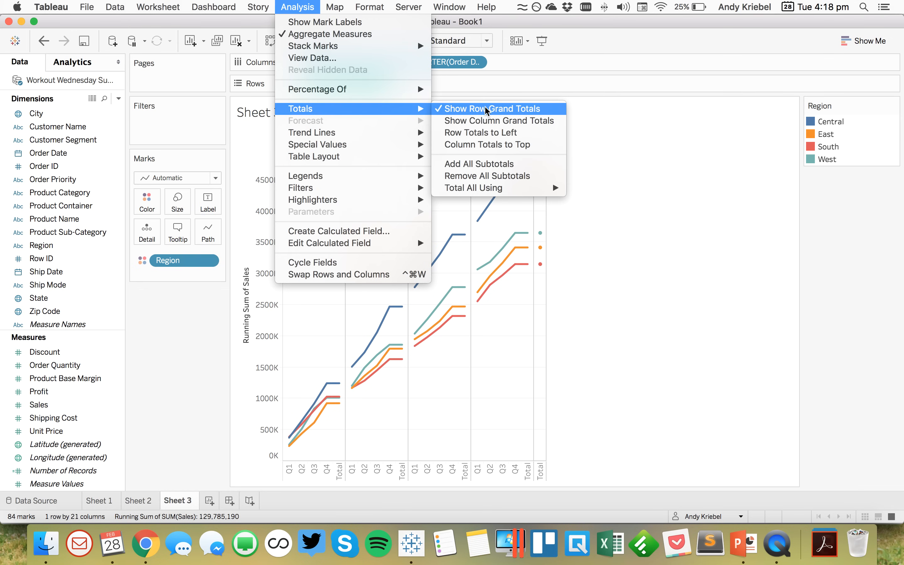
{"action": "left_click", "coordinate": [484, 108]}
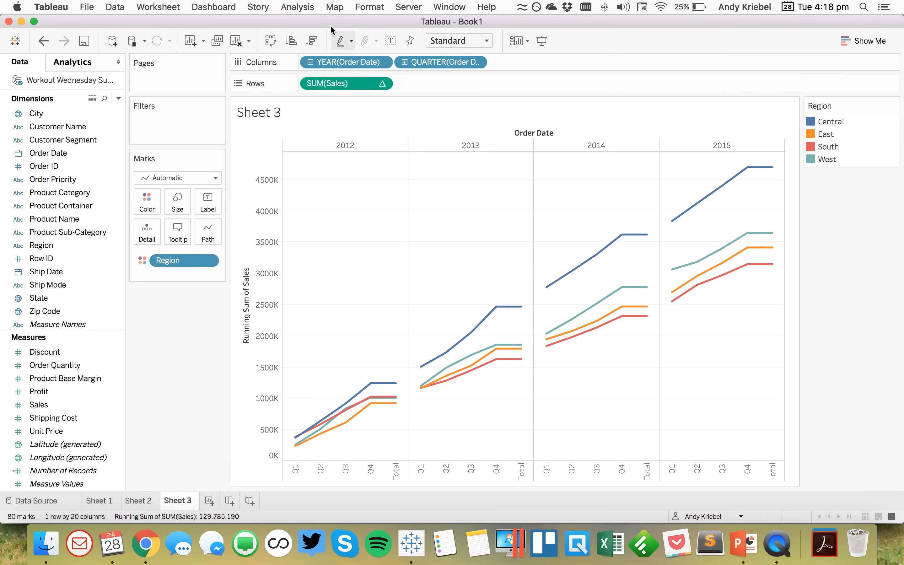
Step: Remove all subtotals from the running sum line chart
{"action": "left_click", "coordinate": [299, 8]}
{"action": "mouse_move", "coordinate": [406, 109]}
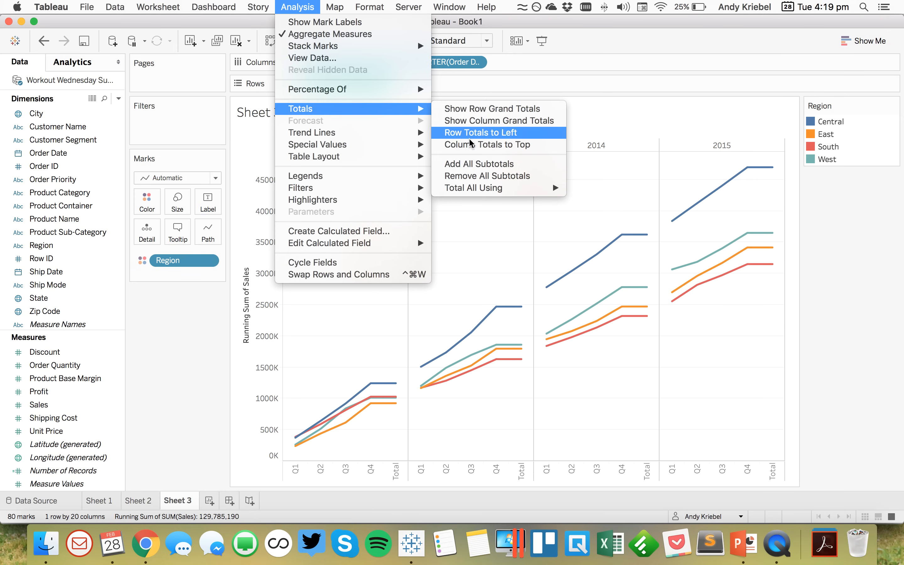
{"action": "left_click", "coordinate": [473, 176]}
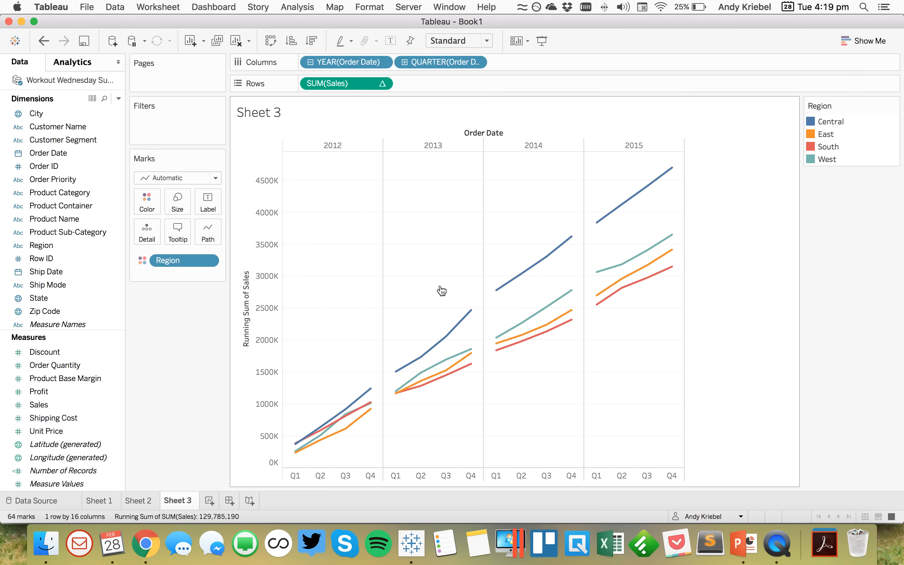
Step: Duplicate Sheet 3 as a crosstab and add plain Sales, listed above the running sum
{"action": "right_click", "coordinate": [181, 500]}
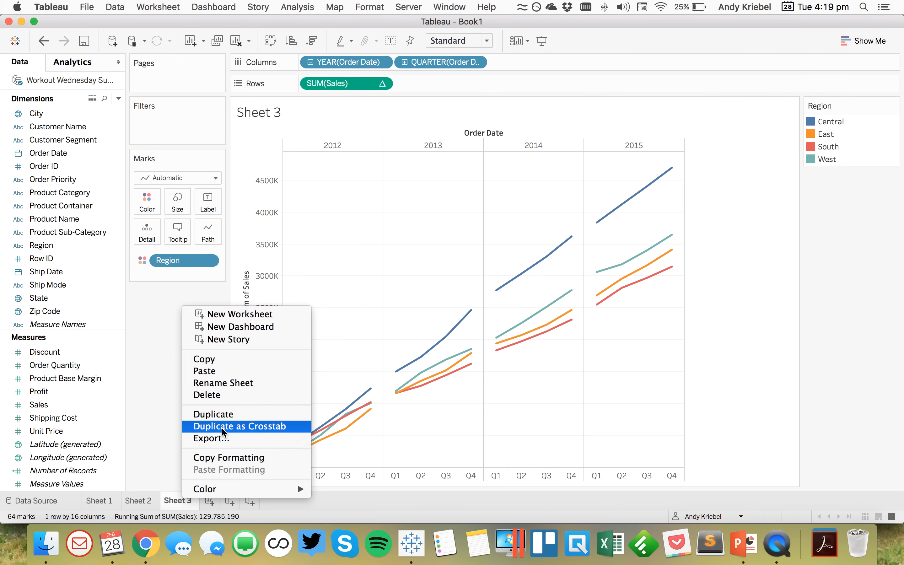
{"action": "left_click", "coordinate": [248, 426]}
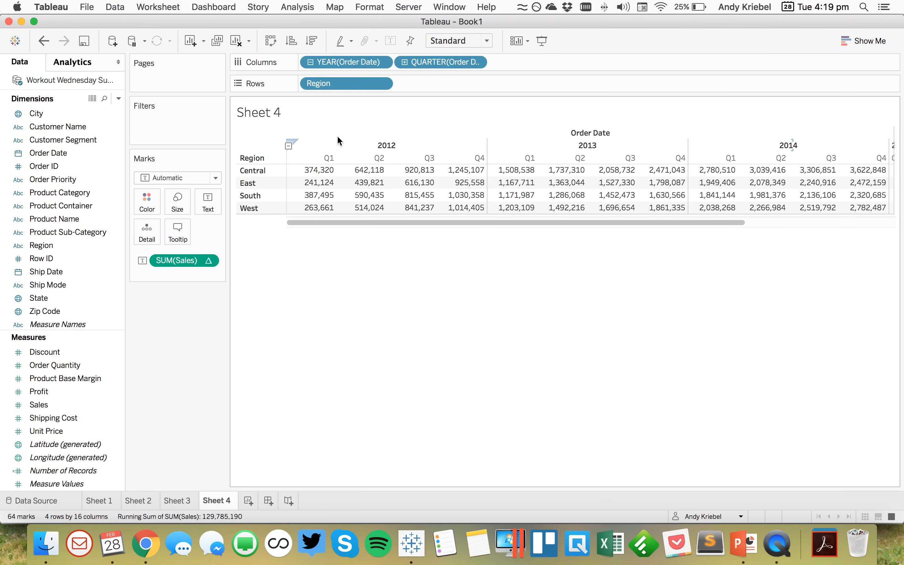
{"action": "left_click_drag", "start_coordinate": [41, 405], "coordinate": [360, 196]}
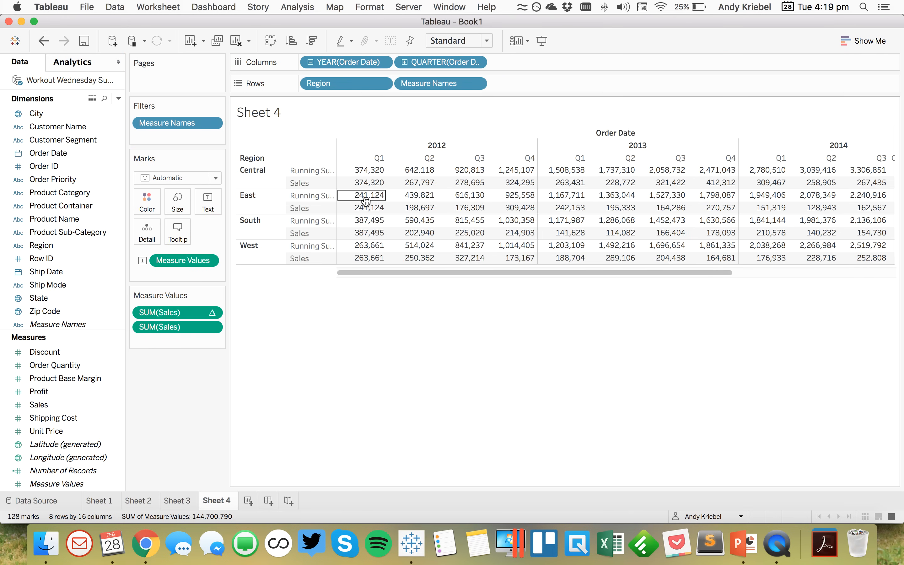
{"action": "left_click_drag", "start_coordinate": [179, 312], "coordinate": [182, 346]}
{"action": "left_click", "coordinate": [175, 443]}
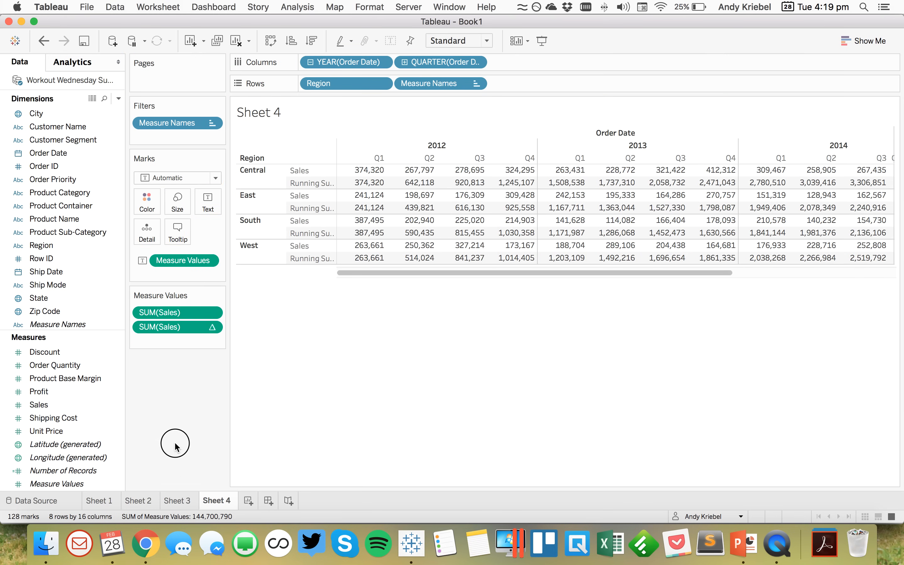
Step: Show row and column grand totals and add all subtotals to the Sheet 4 crosstab
{"action": "left_click", "coordinate": [298, 7]}
{"action": "mouse_move", "coordinate": [415, 109]}
{"action": "left_click", "coordinate": [468, 120]}
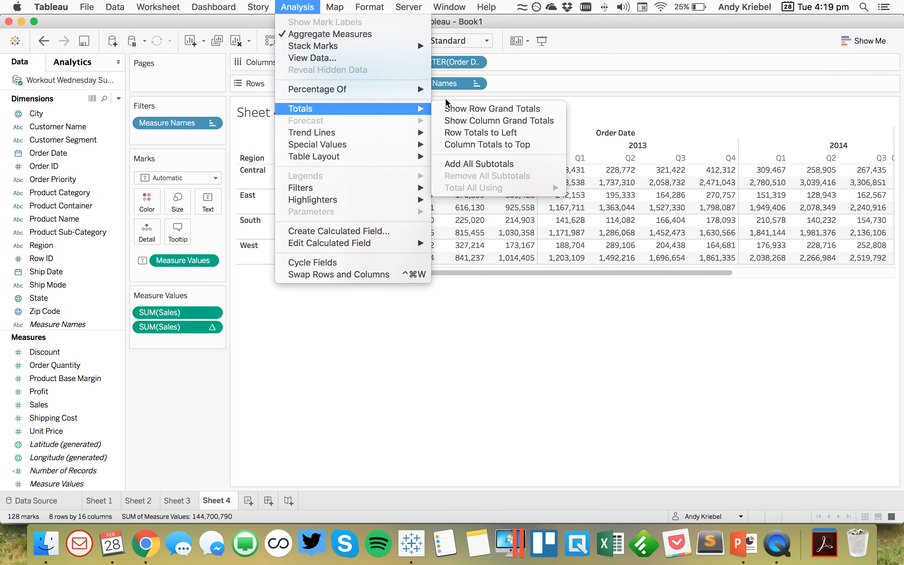
{"action": "left_click", "coordinate": [297, 6]}
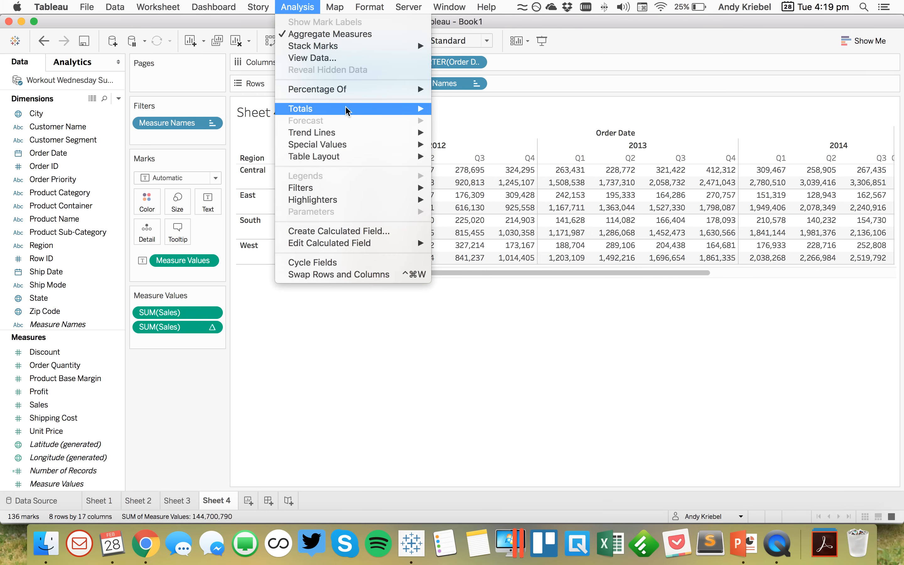
{"action": "mouse_move", "coordinate": [345, 108]}
{"action": "left_click", "coordinate": [483, 121]}
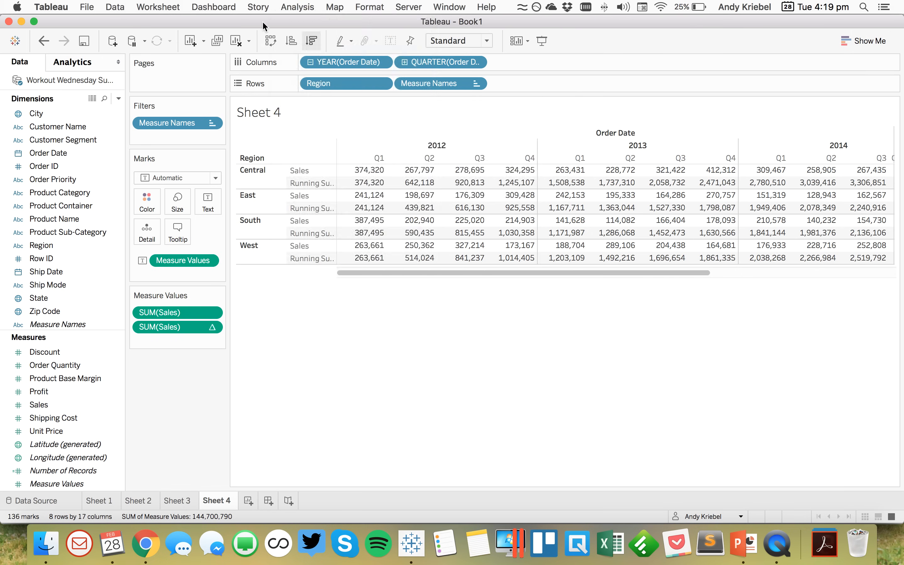
{"action": "left_click", "coordinate": [297, 6]}
{"action": "mouse_move", "coordinate": [355, 109]}
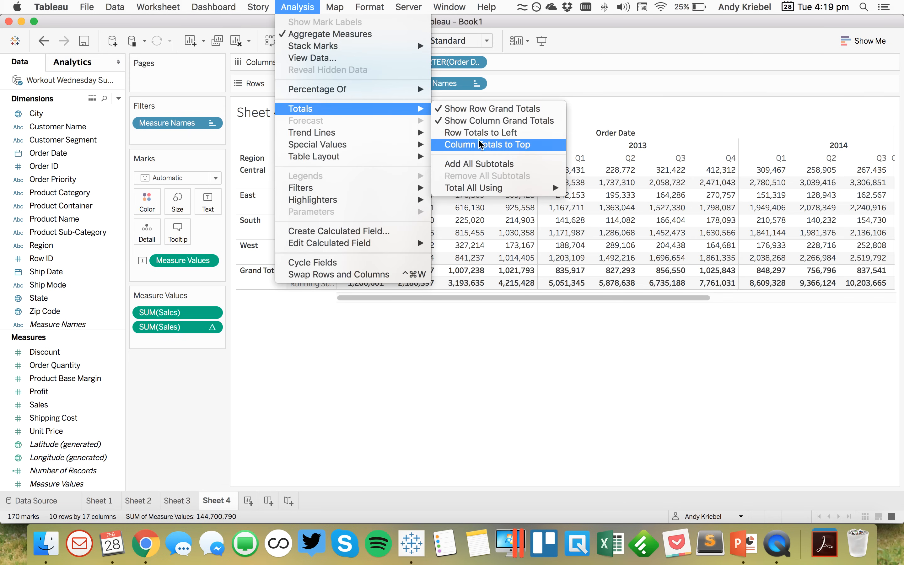
{"action": "left_click", "coordinate": [467, 163]}
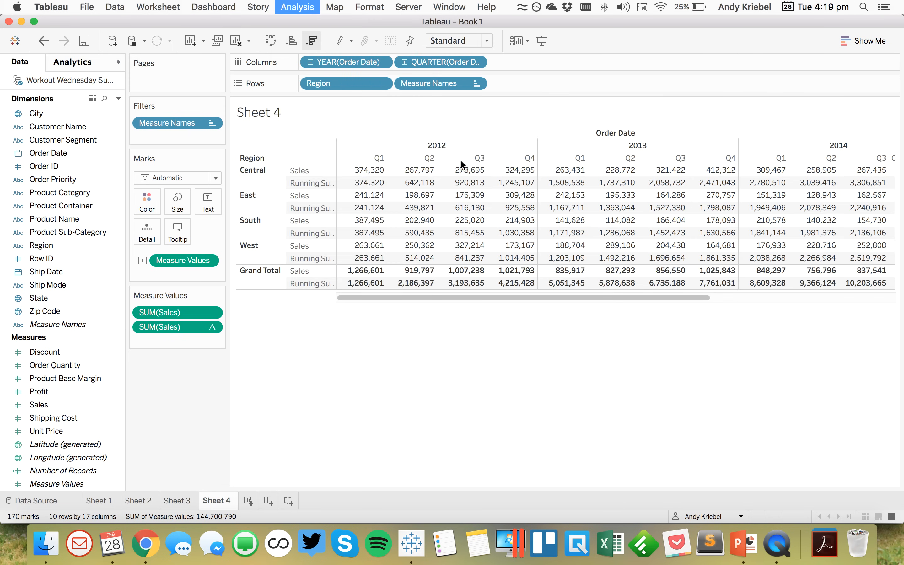
Step: Open the running sum's table calculation settings and place Measure Names ahead of Region in the rows
{"action": "left_click", "coordinate": [212, 327]}
{"action": "left_click", "coordinate": [194, 456]}
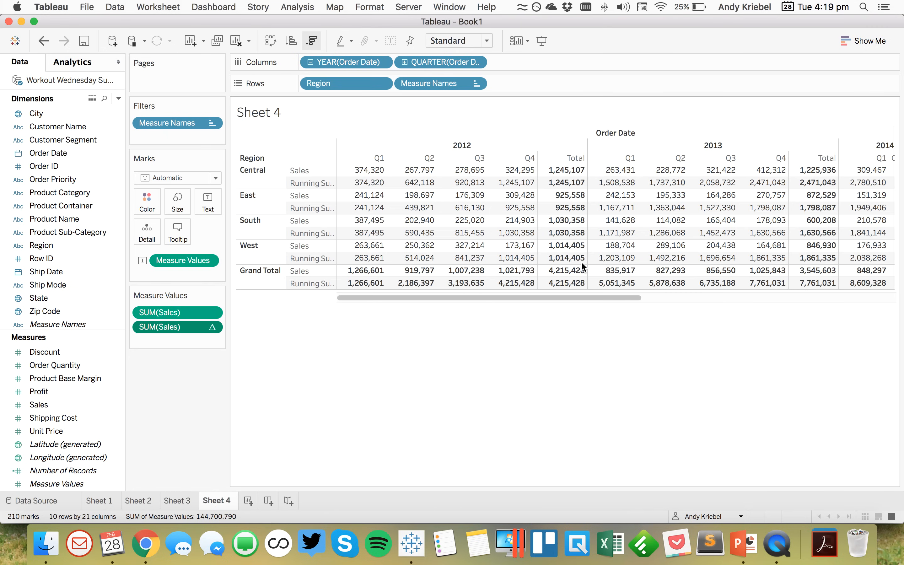
{"action": "left_click_drag", "start_coordinate": [660, 101], "coordinate": [107, 46]}
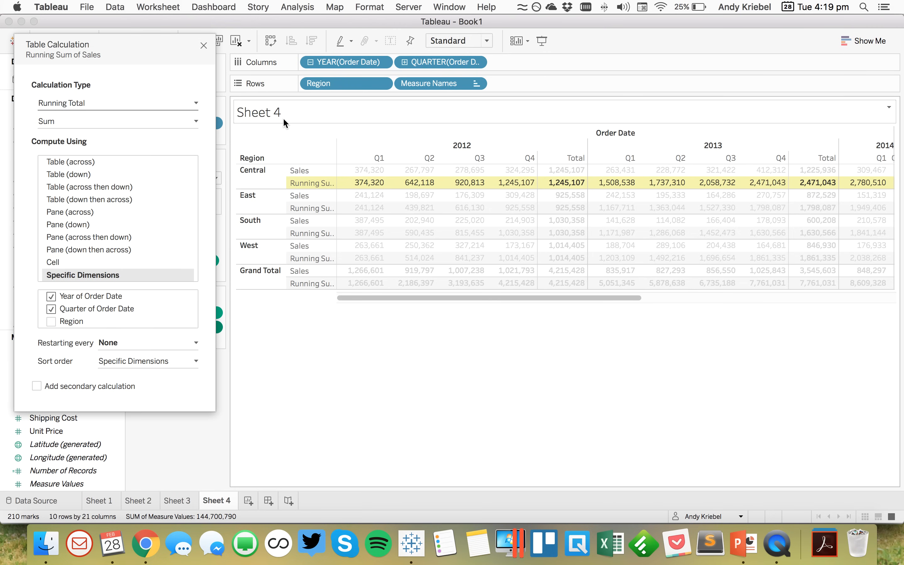
{"action": "mouse_move", "coordinate": [428, 91]}
{"action": "left_mouse_down"}
{"action": "mouse_move", "coordinate": [299, 82]}
{"action": "mouse_move", "coordinate": [387, 175]}
{"action": "mouse_move", "coordinate": [411, 243]}
{"action": "left_mouse_up"}
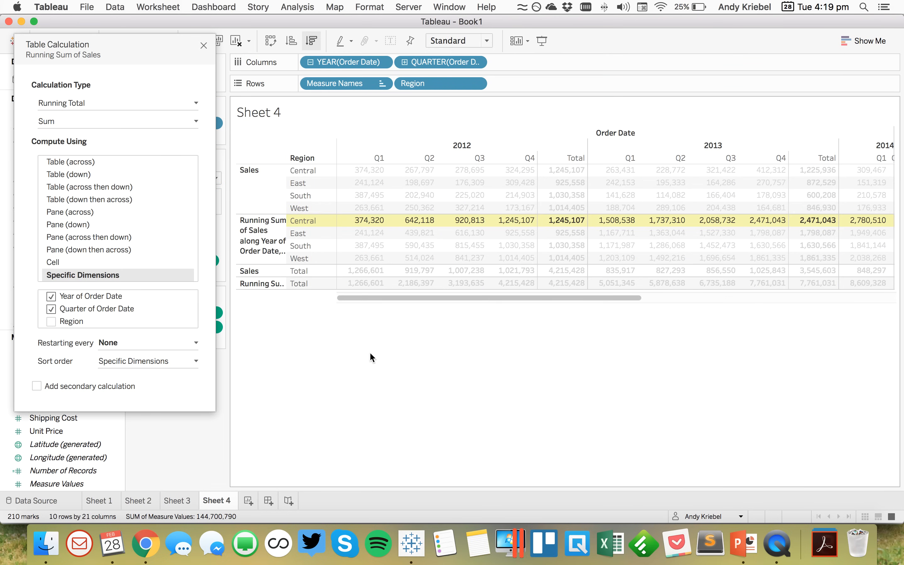
Step: Try computing the running sum using Table (across) and Table (down), and show the equivalent Specific Dimensions setting
{"action": "left_click", "coordinate": [75, 161]}
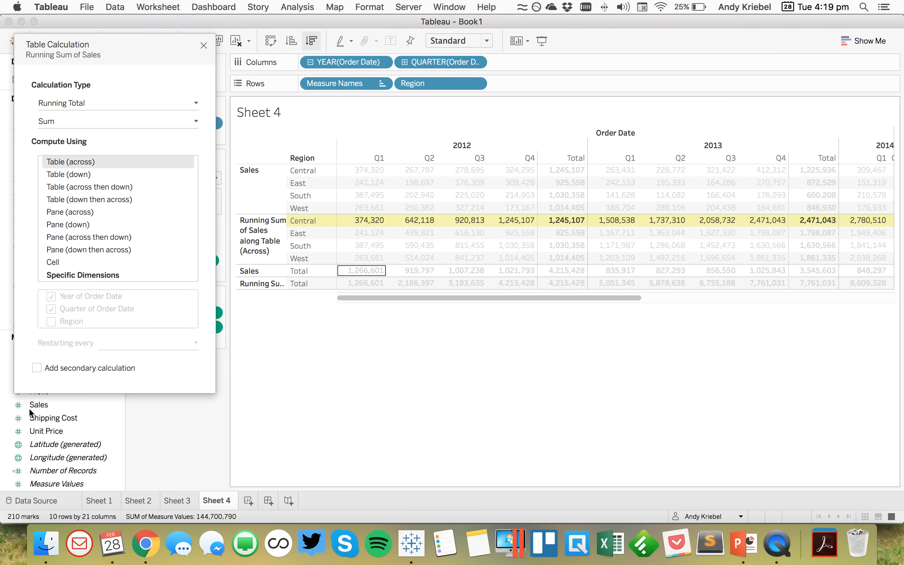
{"action": "left_click", "coordinate": [81, 174]}
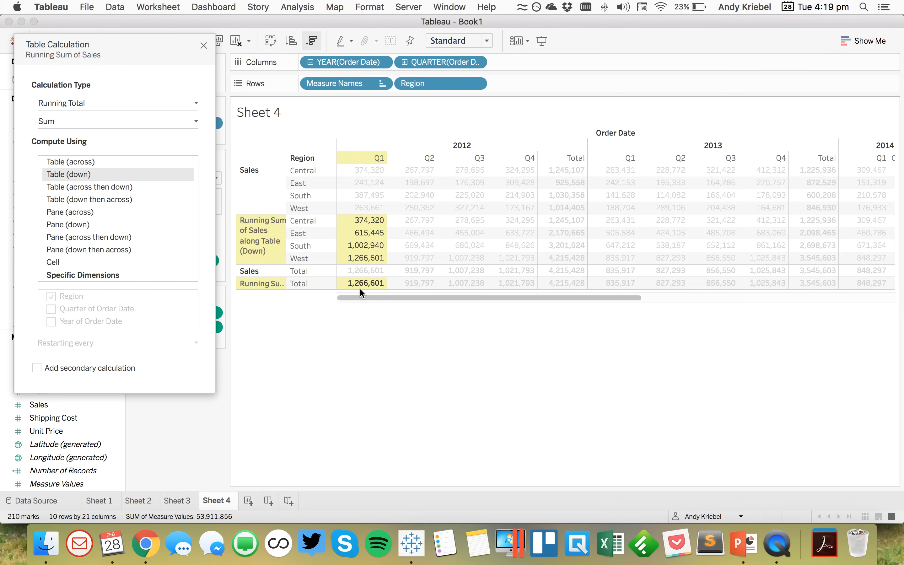
{"action": "left_click", "coordinate": [81, 273]}
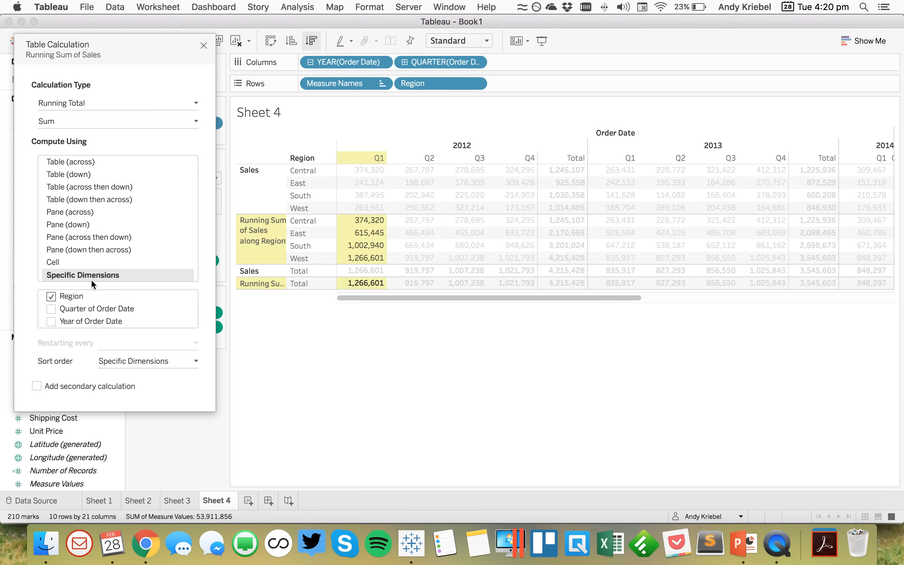
Step: Close and reopen the running sum's table calculation settings, and compute it using Table (down)
{"action": "left_click", "coordinate": [208, 46]}
{"action": "right_click", "coordinate": [221, 500]}
{"action": "left_click", "coordinate": [171, 411]}
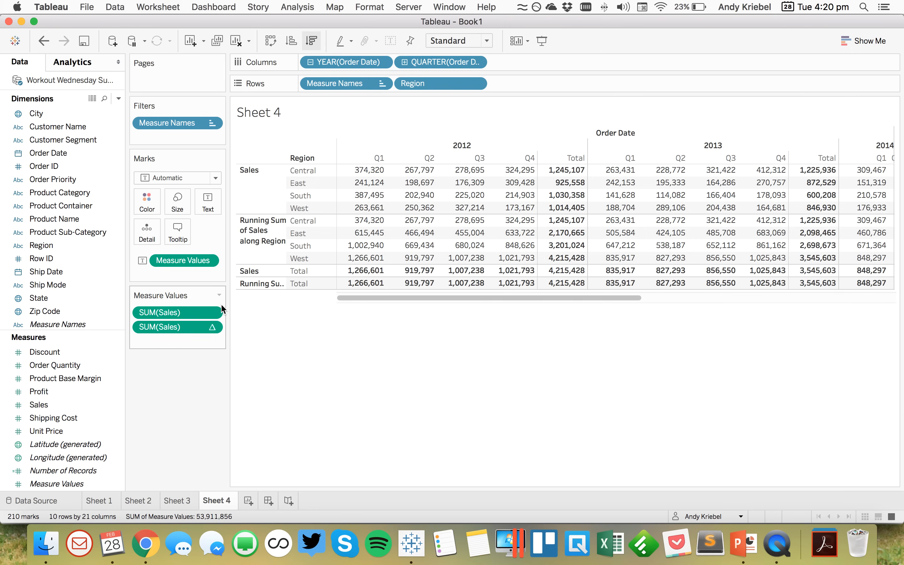
{"action": "left_click", "coordinate": [216, 327]}
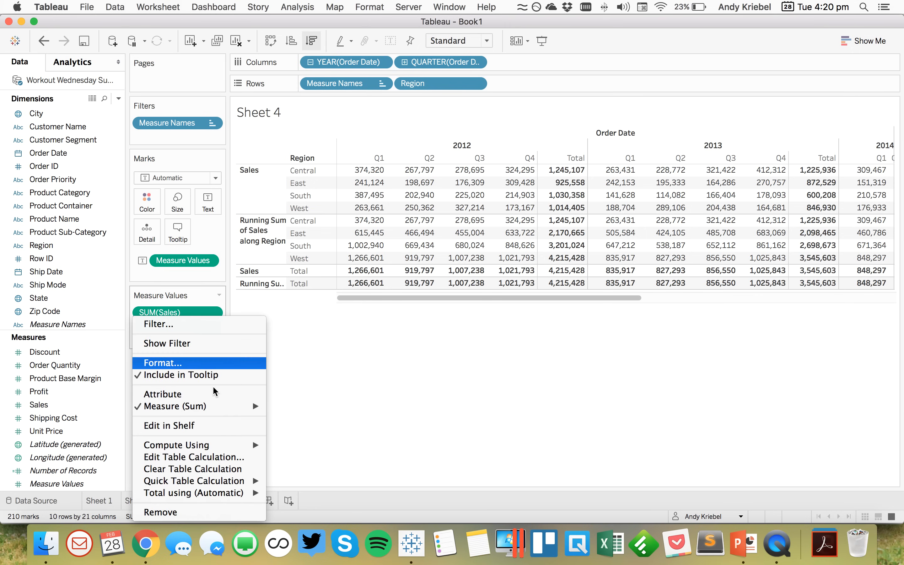
{"action": "left_click", "coordinate": [202, 457]}
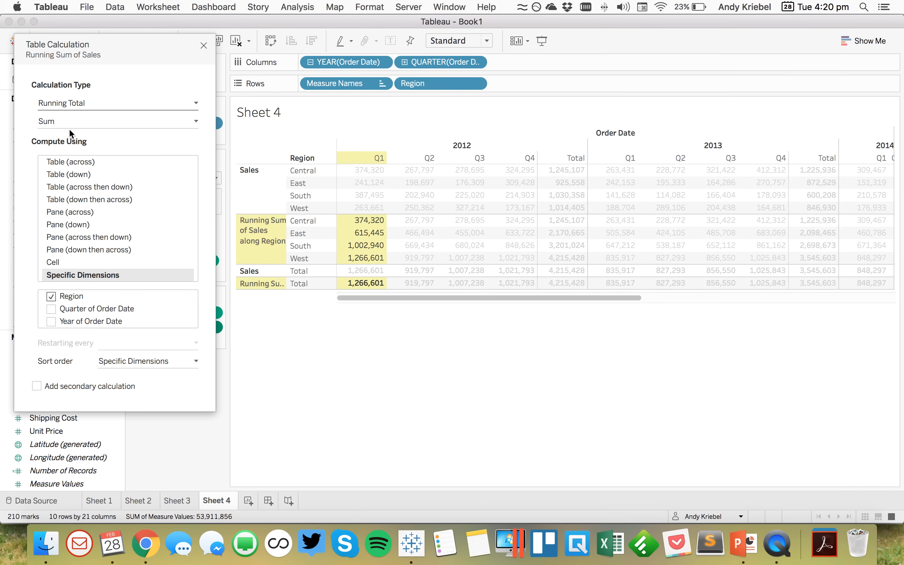
{"action": "left_click", "coordinate": [76, 174]}
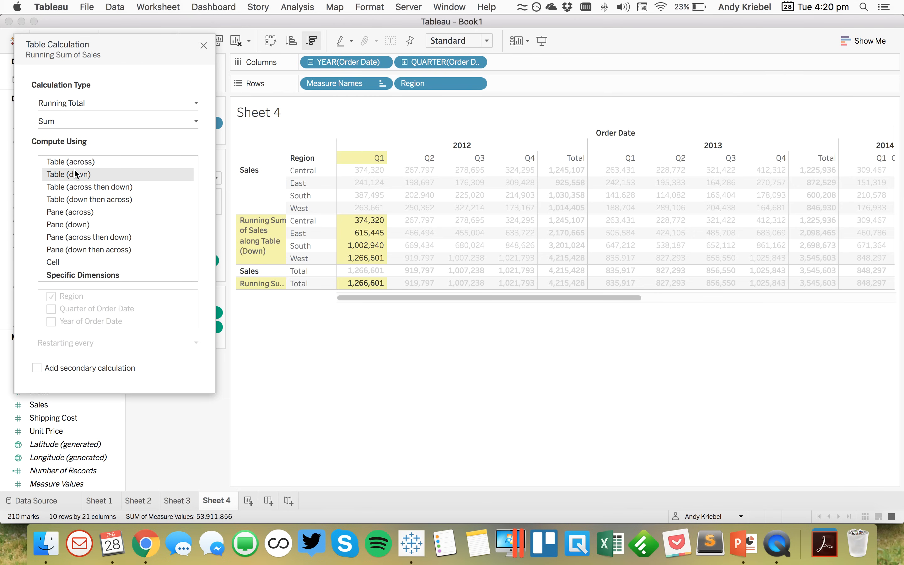
Step: Try Table (across then down) and its Specific Dimensions for the running sum, and set it to Table (down then across)
{"action": "left_click", "coordinate": [79, 186]}
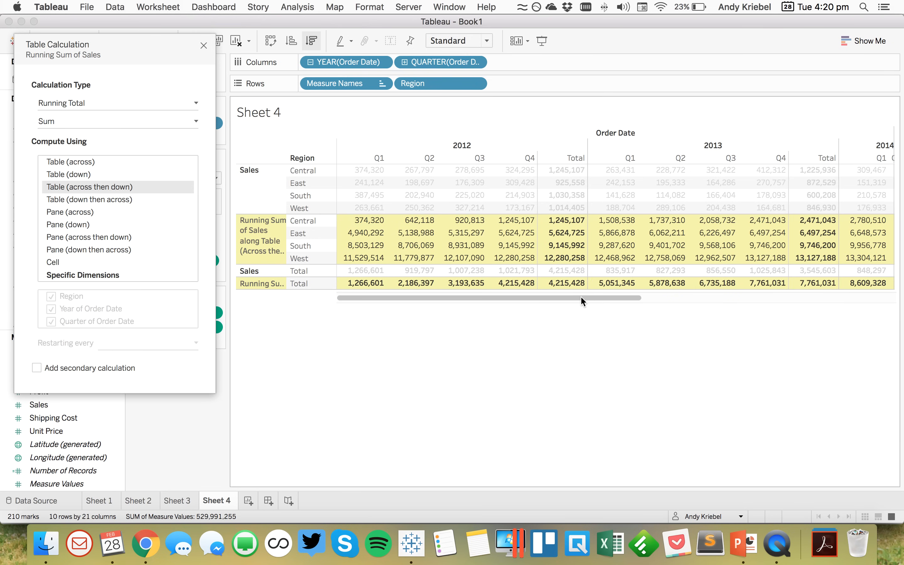
{"action": "left_click", "coordinate": [788, 298]}
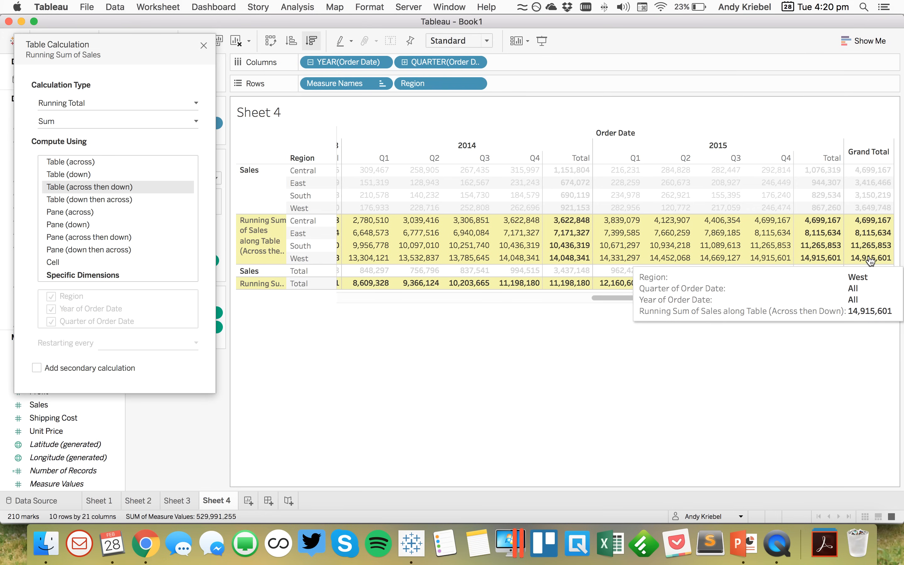
{"action": "left_click_drag", "start_coordinate": [629, 301], "coordinate": [307, 307]}
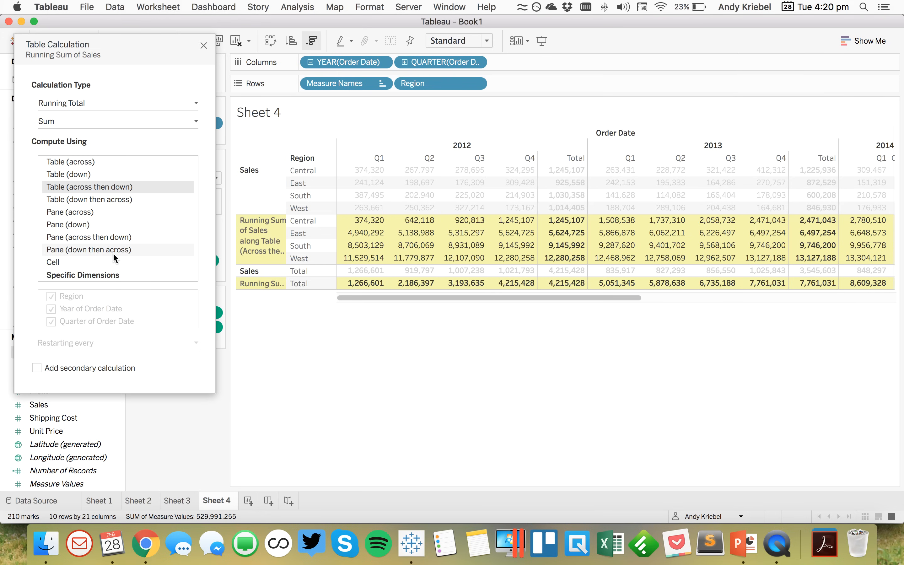
{"action": "left_click", "coordinate": [74, 275]}
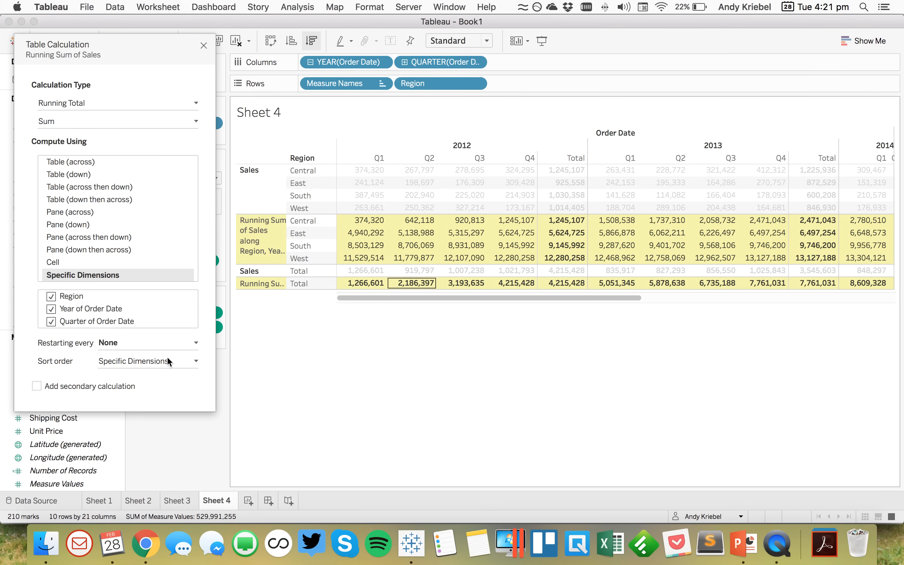
{"action": "left_click", "coordinate": [79, 199]}
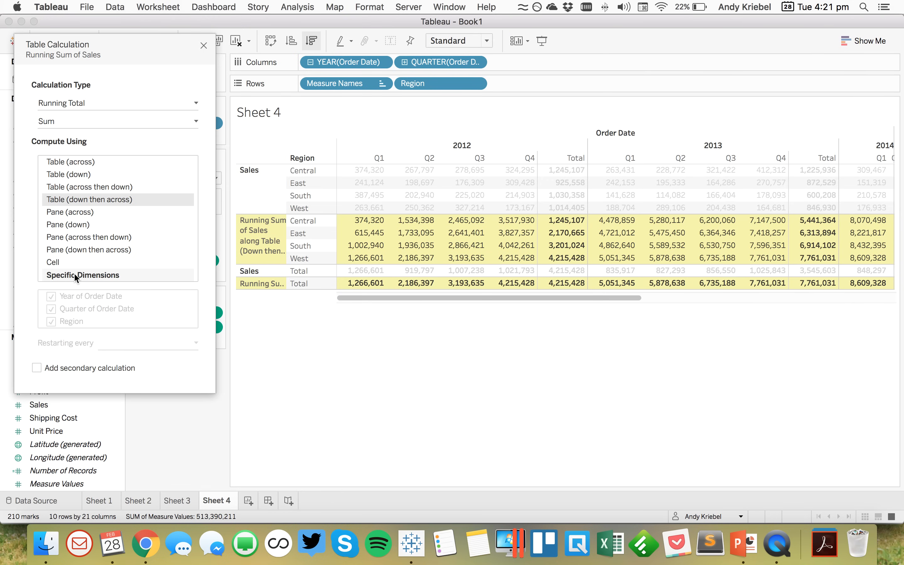
Step: Switch to PowerPoint to review the percent of total and running sum sentence slides, comparing them with the Tableau table calculation
{"action": "key", "text": "super+Tab"}
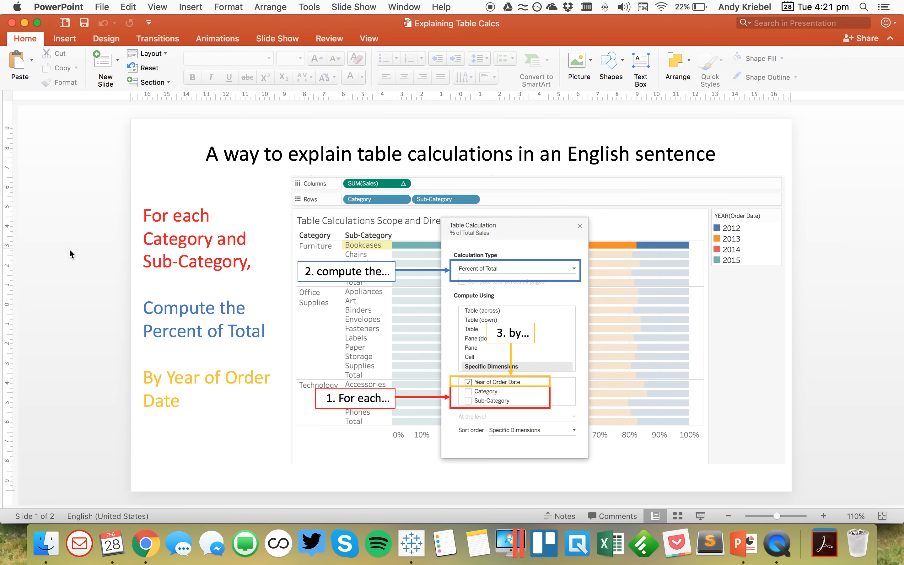
{"action": "key", "text": "Down"}
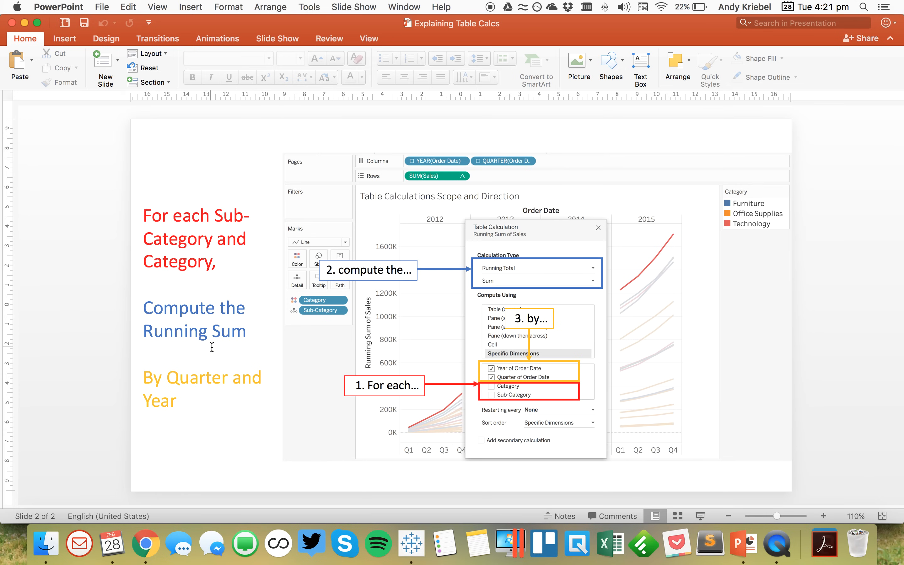
{"action": "key", "text": "super+Tab"}
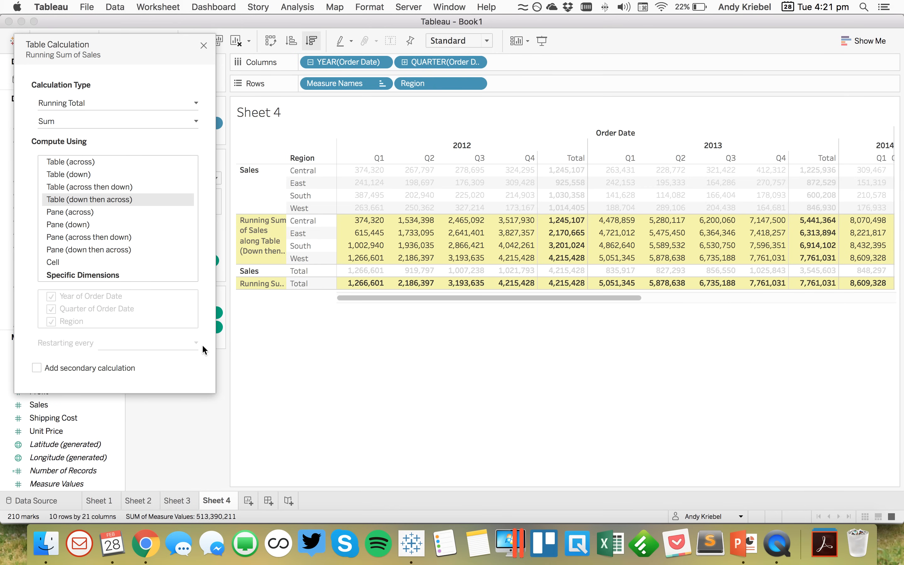
{"action": "key", "text": "super+Tab"}
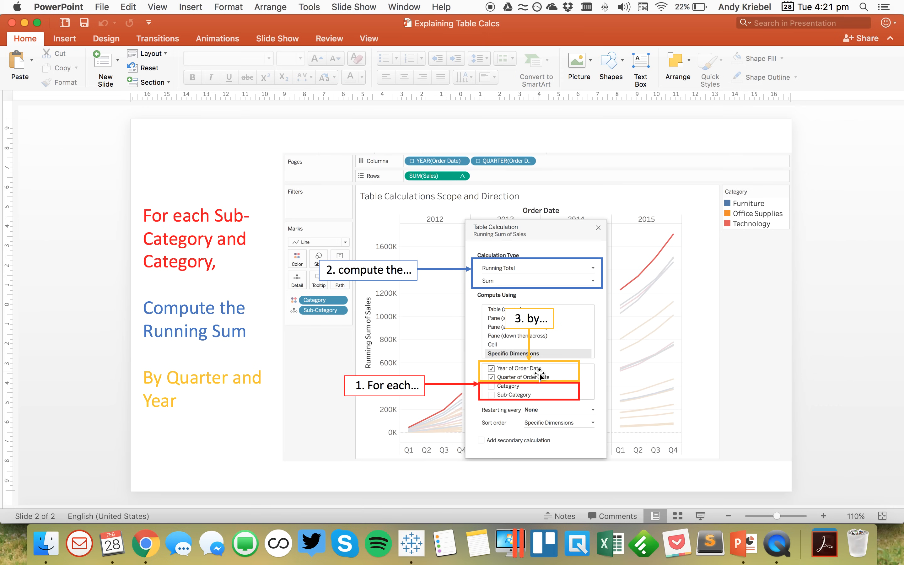
Step: Switch back to Tableau, inspect the Specific Dimensions behind Table (down then across) and its running sums, and reselect Table (down then across)
{"action": "key", "text": "cmd+Tab"}
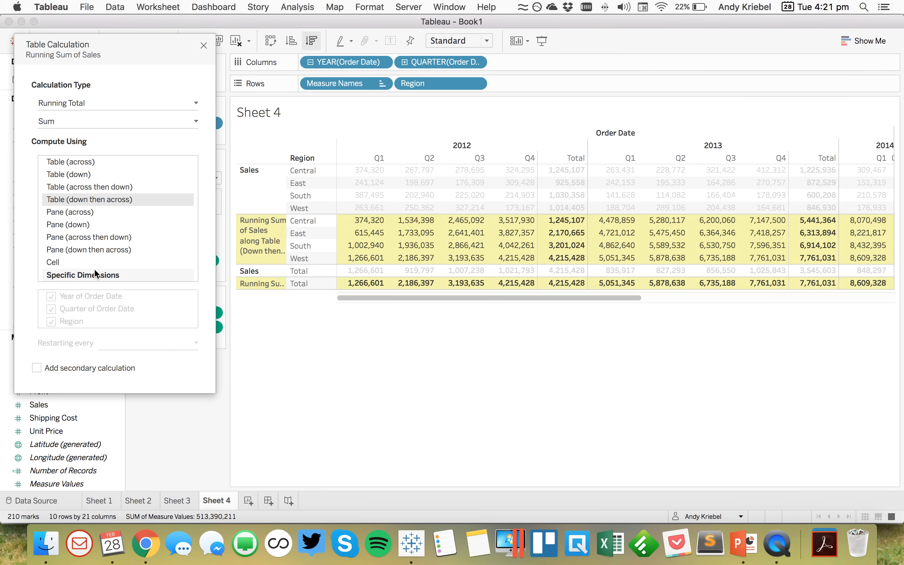
{"action": "left_click", "coordinate": [119, 276]}
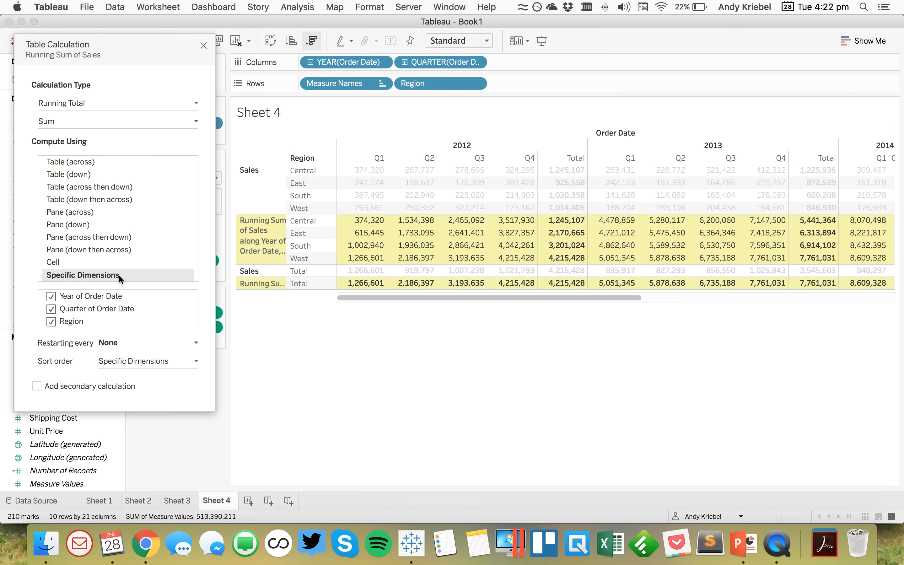
{"action": "mouse_move", "coordinate": [356, 286]}
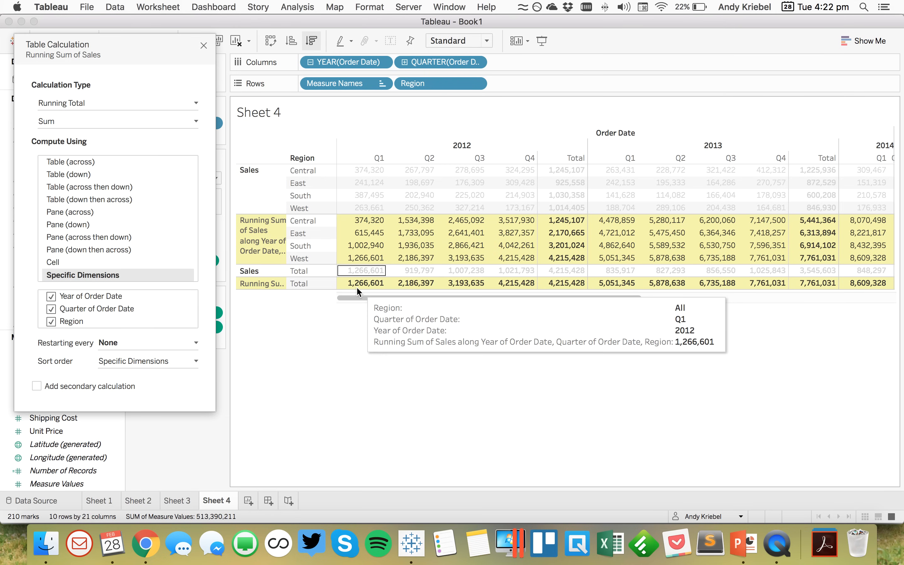
{"action": "mouse_move", "coordinate": [361, 261]}
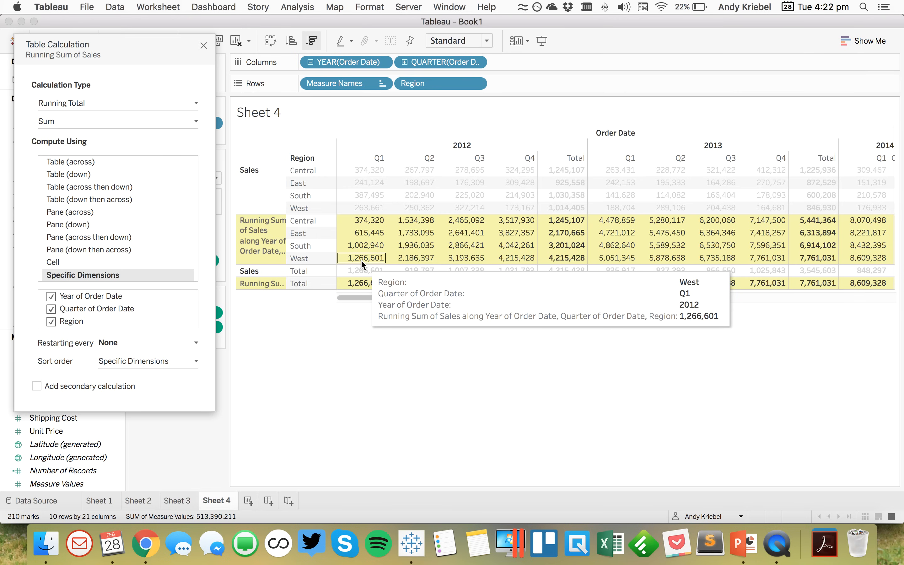
{"action": "mouse_move", "coordinate": [415, 256]}
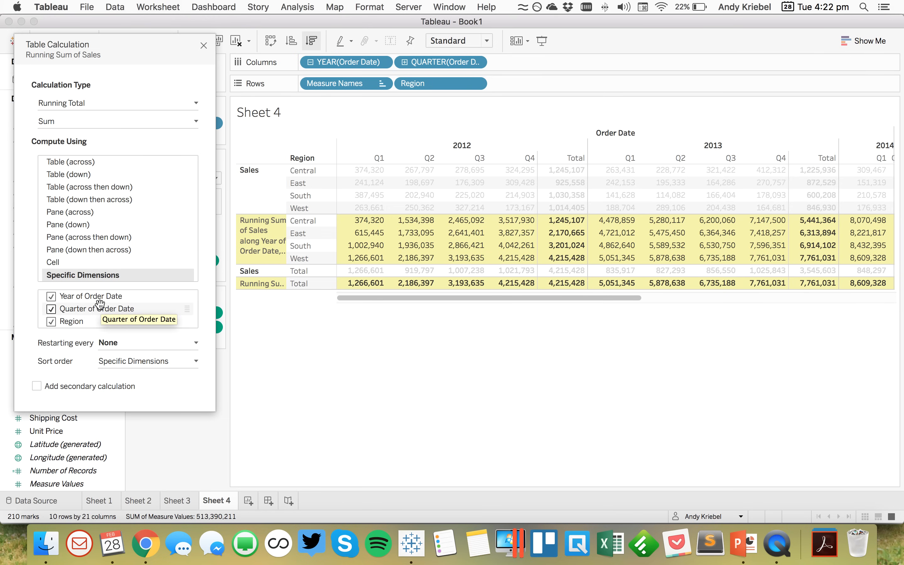
{"action": "left_click", "coordinate": [72, 199]}
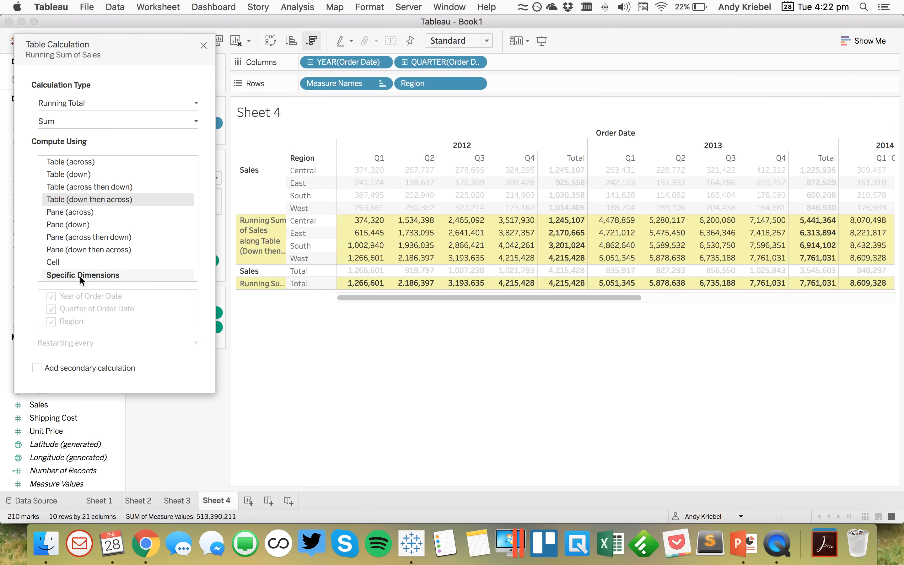
Step: Try computing the running sum using Pane (across), check its values across 2012 and 2013, and show the equivalent Specific Dimensions
{"action": "left_click", "coordinate": [77, 210]}
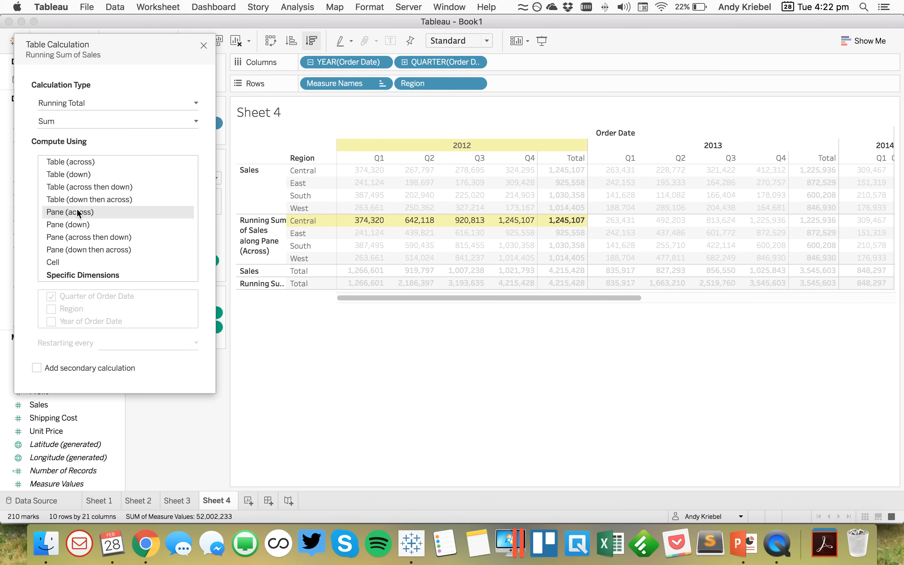
{"action": "mouse_move", "coordinate": [365, 221]}
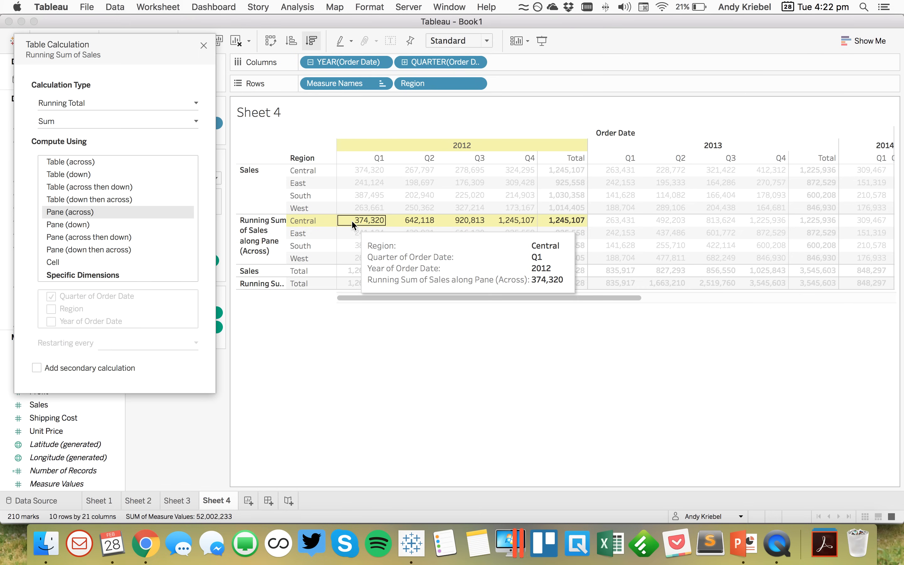
{"action": "mouse_move", "coordinate": [570, 219]}
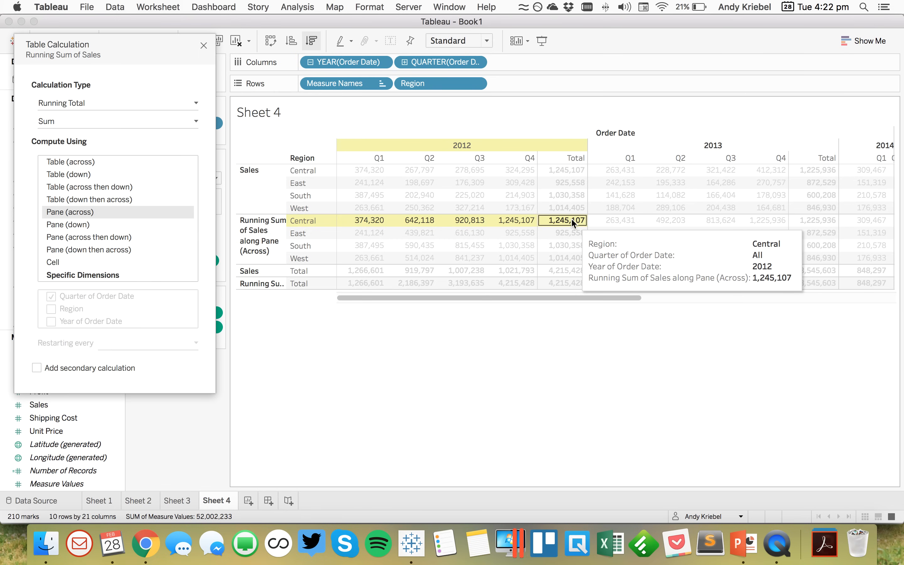
{"action": "mouse_move", "coordinate": [787, 221]}
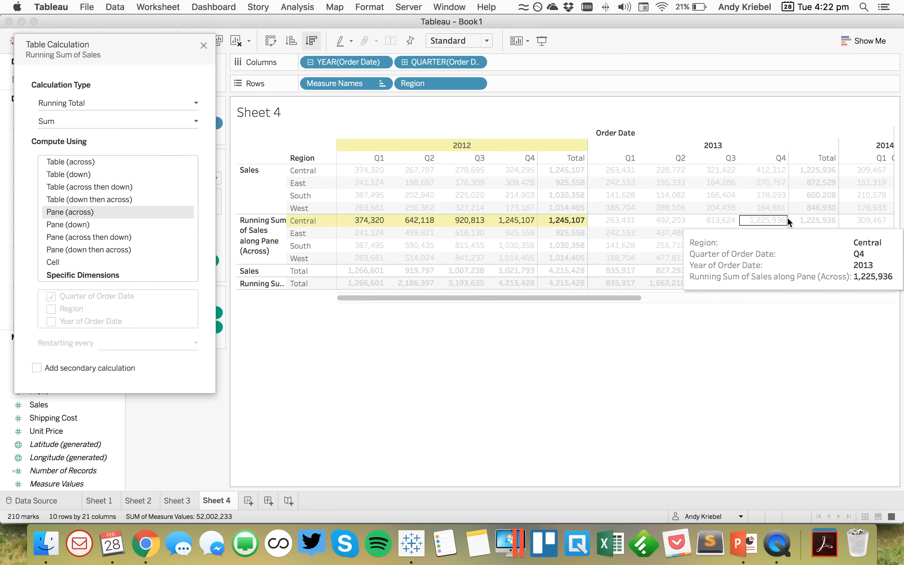
{"action": "left_click", "coordinate": [82, 272]}
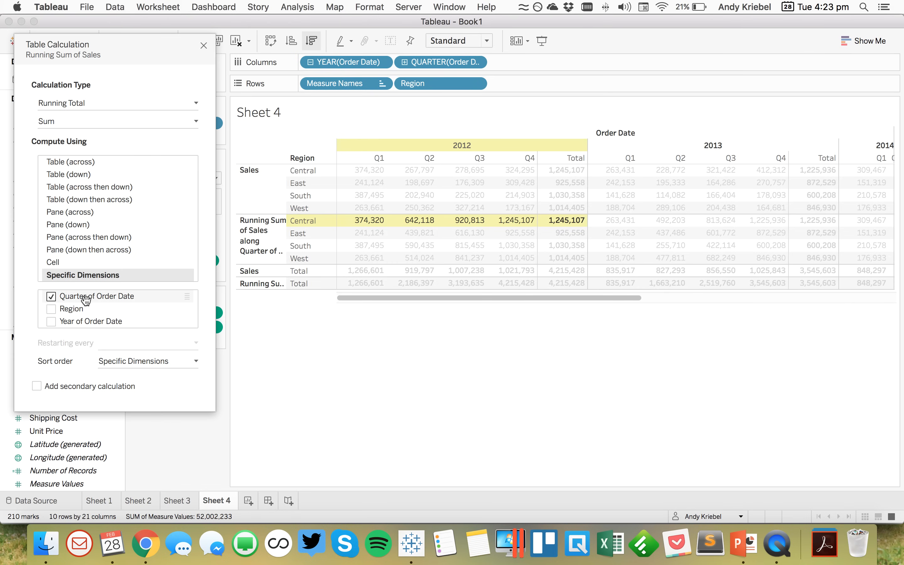
Step: Try Pane (down) and Pane (across then down) for the running sum, showing the equivalent Specific Dimensions for each
{"action": "left_click", "coordinate": [75, 225]}
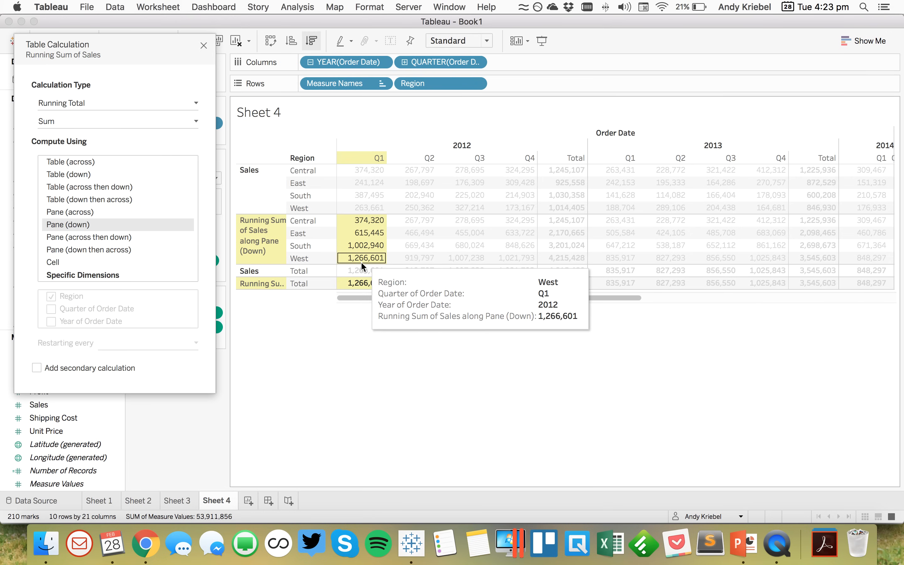
{"action": "mouse_move", "coordinate": [416, 215]}
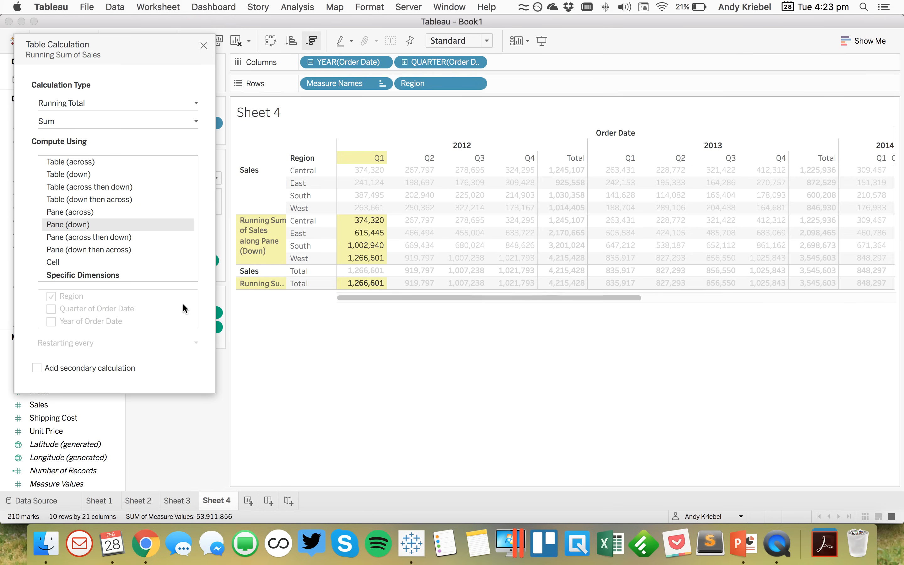
{"action": "left_click", "coordinate": [100, 275]}
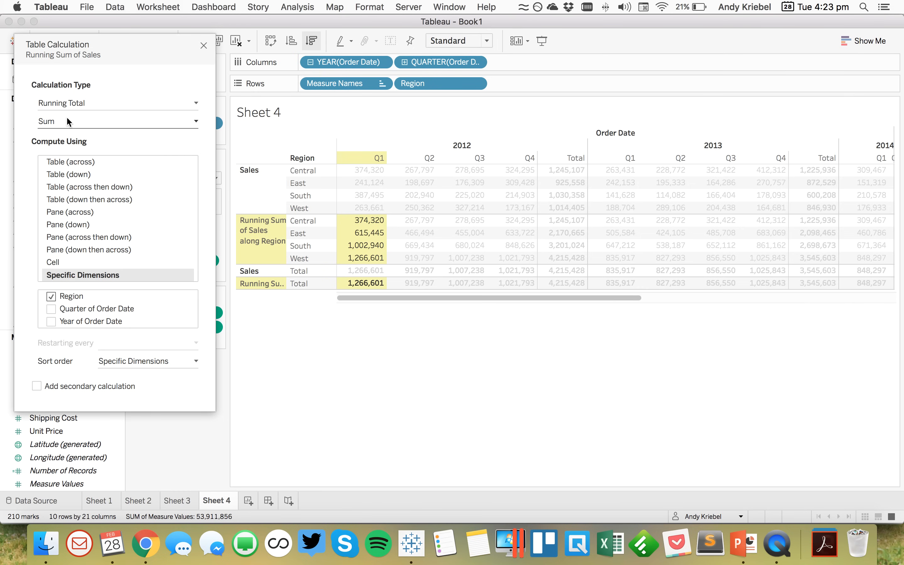
{"action": "left_click", "coordinate": [78, 236]}
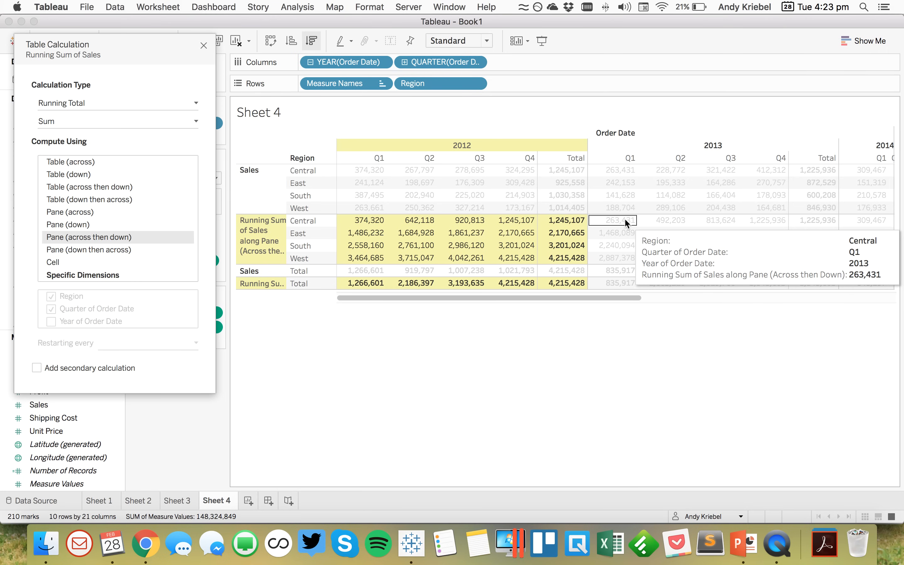
{"action": "left_click", "coordinate": [90, 276]}
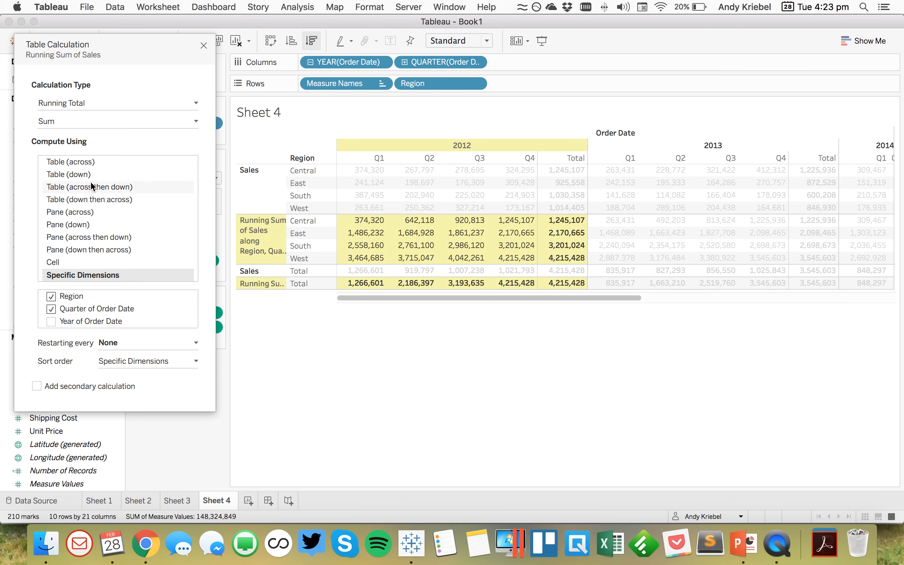
Step: Try Pane (down then across) for the running sum, trace its values down the 2012 quarters, and show the equivalent Specific Dimensions
{"action": "left_click", "coordinate": [78, 249]}
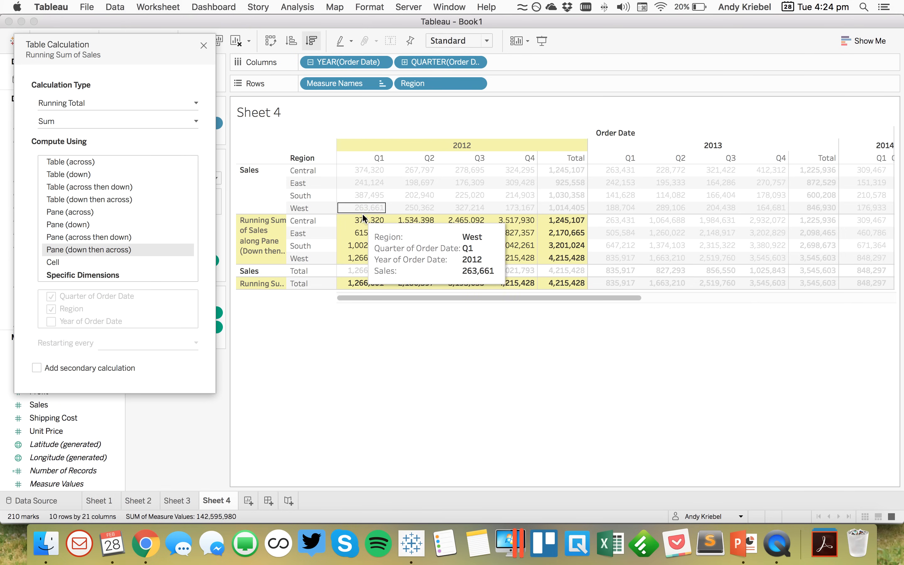
{"action": "left_click_drag", "start_coordinate": [362, 216], "coordinate": [364, 262]}
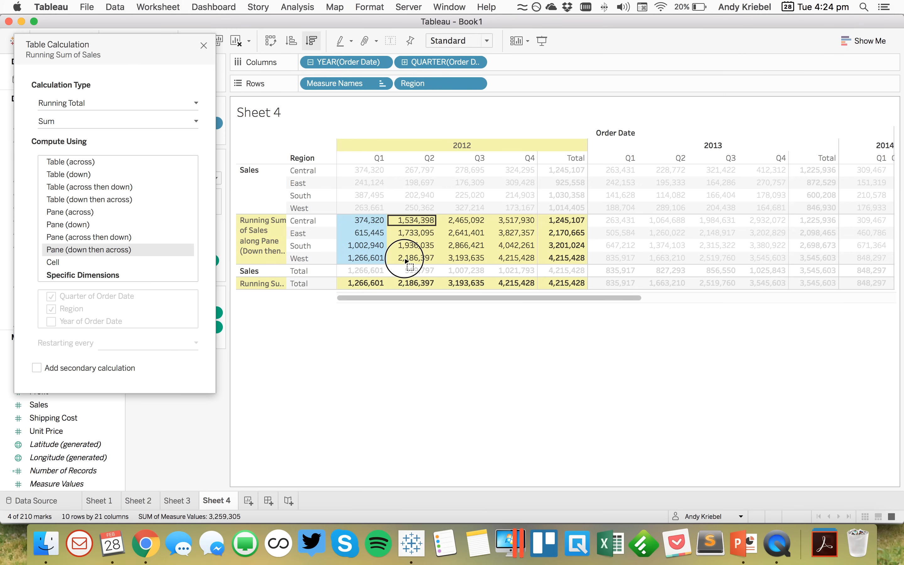
{"action": "left_click", "coordinate": [406, 262]}
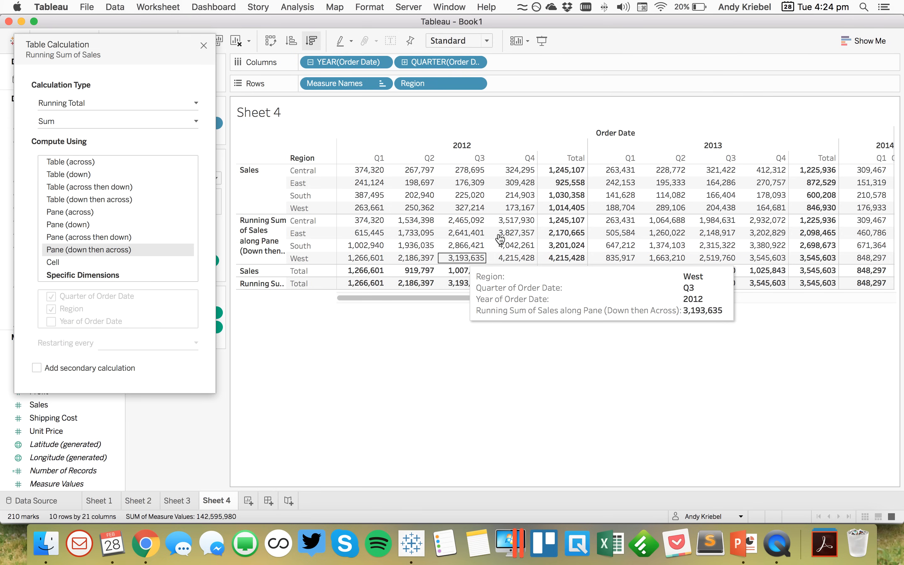
{"action": "left_click", "coordinate": [93, 252]}
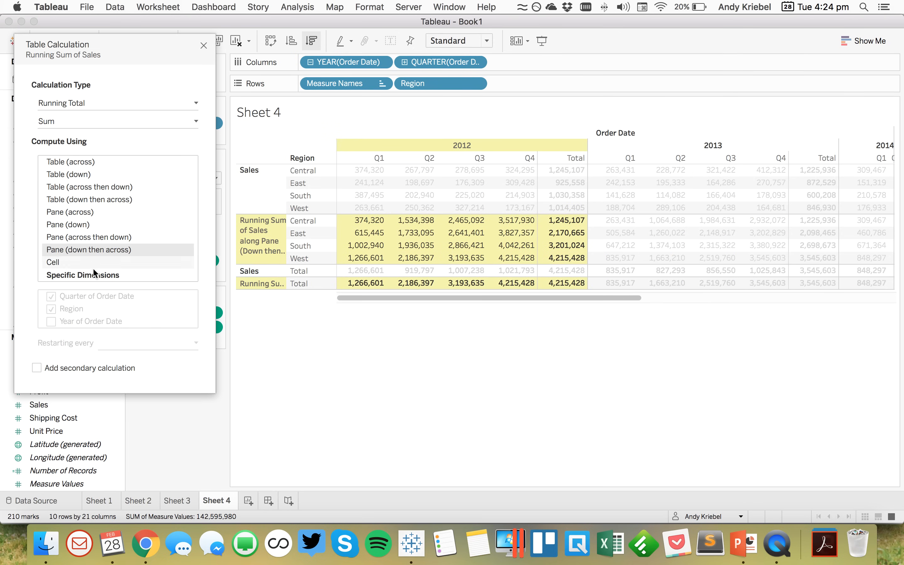
{"action": "left_click", "coordinate": [92, 275]}
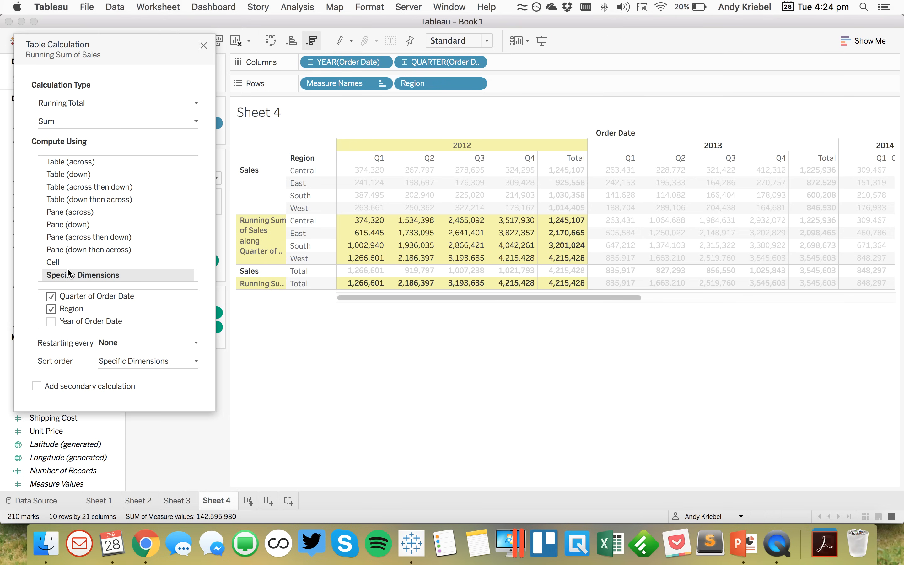
Step: Try computing the running sum using Cell and Table (across)
{"action": "left_click", "coordinate": [55, 263]}
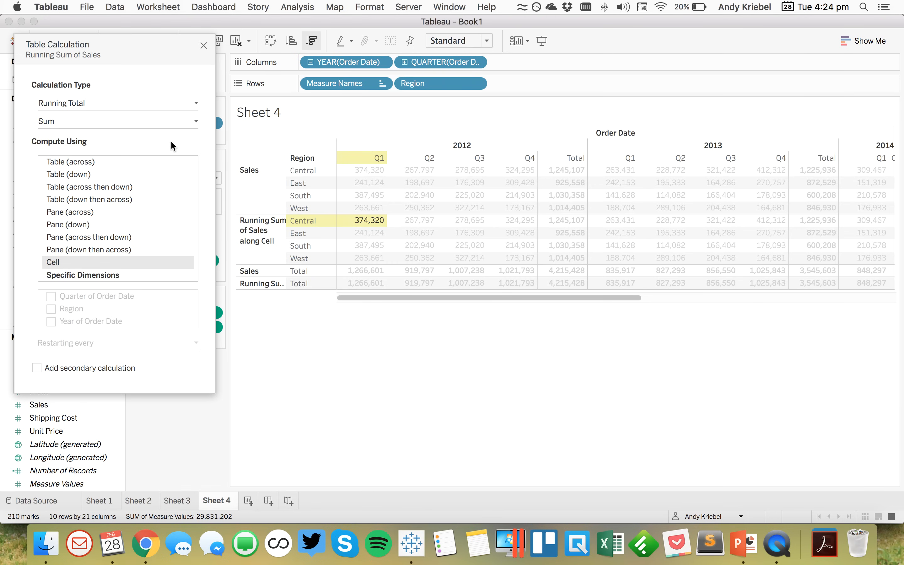
{"action": "left_click", "coordinate": [81, 164]}
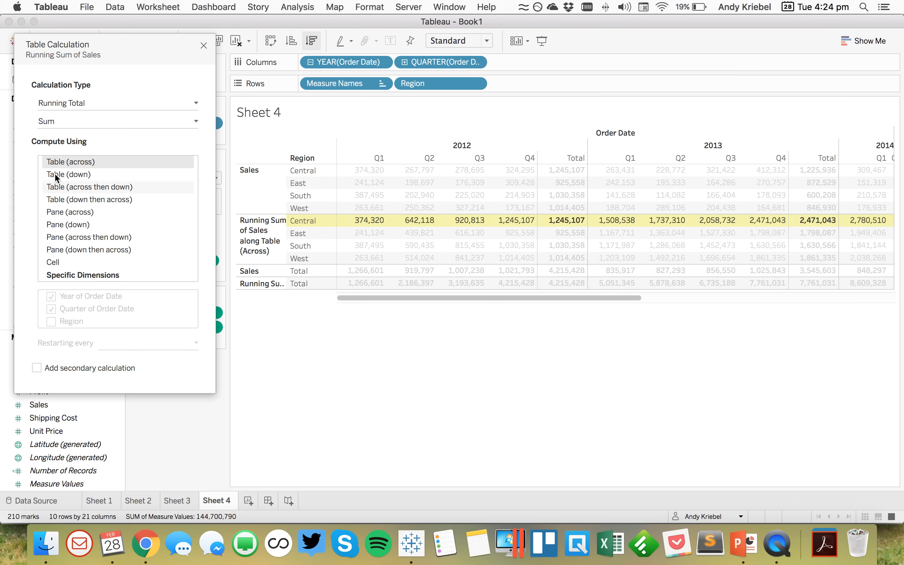
Step: Compute the running sum using Pane (across), convert it to Specific Dimensions with Quarter of Order Date, and close the table calculation settings
{"action": "left_click", "coordinate": [65, 213]}
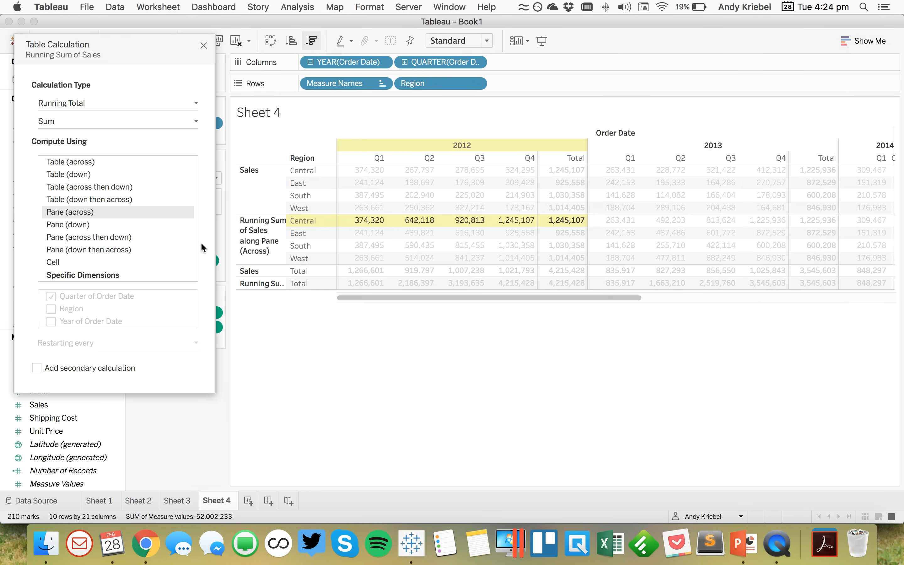
{"action": "mouse_move", "coordinate": [413, 222]}
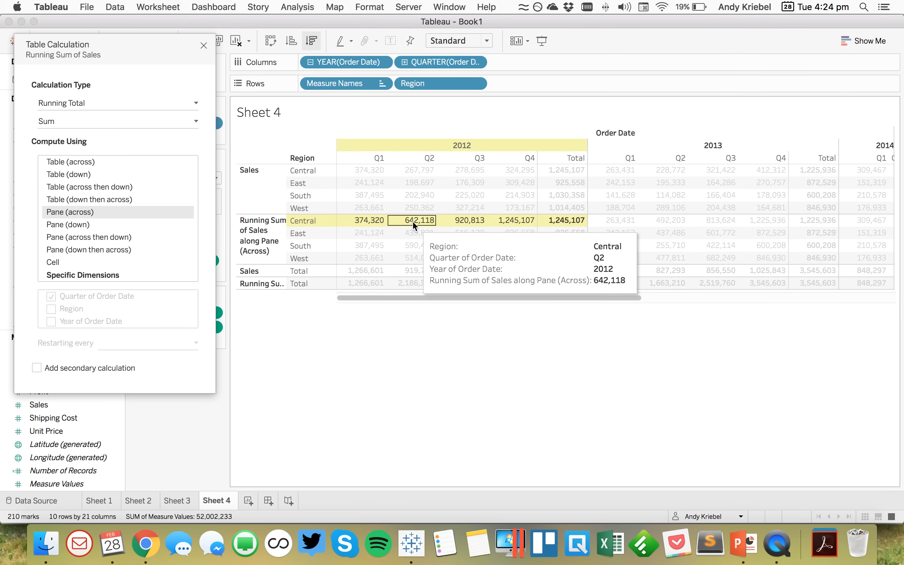
{"action": "mouse_move", "coordinate": [547, 218]}
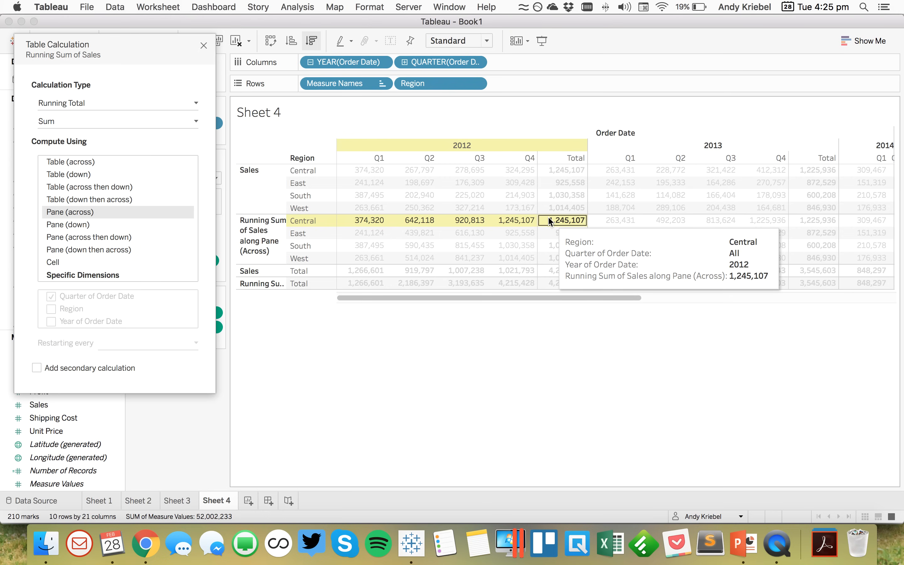
{"action": "mouse_move", "coordinate": [721, 216]}
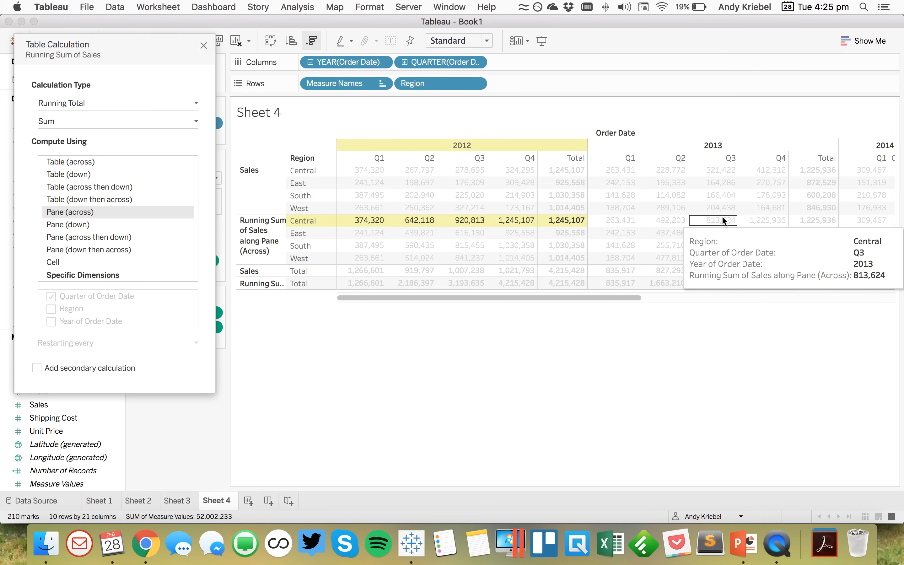
{"action": "left_click", "coordinate": [101, 274]}
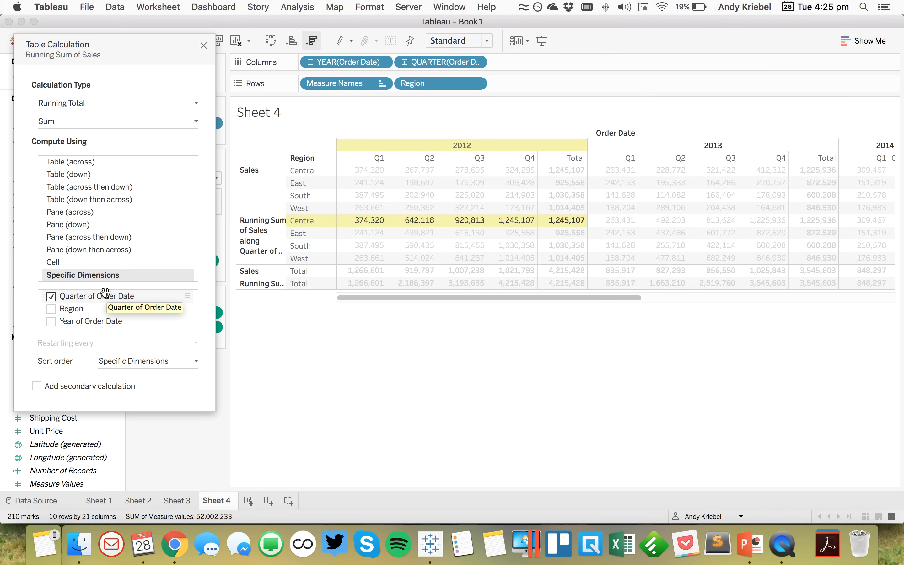
{"action": "left_click", "coordinate": [203, 45]}
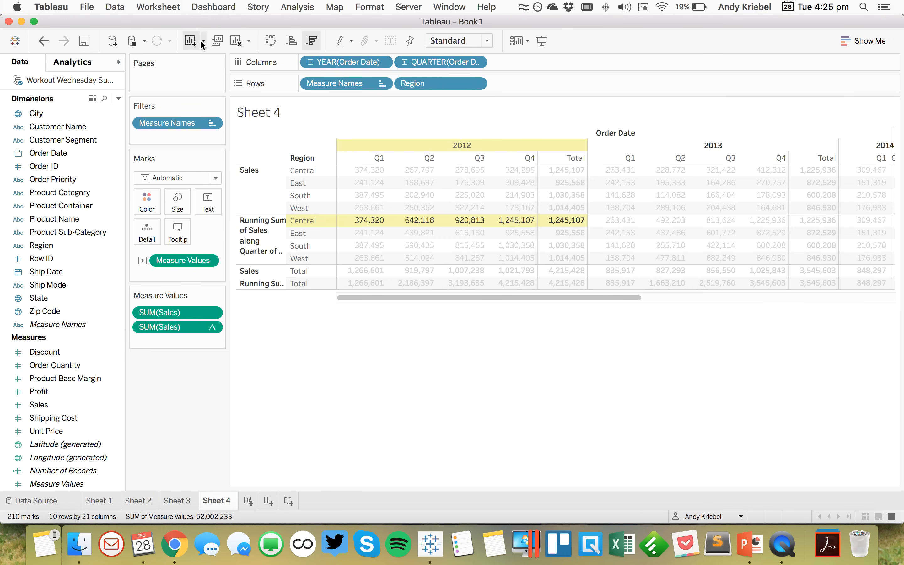
Step: Turn off the row grand totals and column grand totals for the sales table
{"action": "left_click", "coordinate": [297, 8]}
{"action": "mouse_move", "coordinate": [415, 108]}
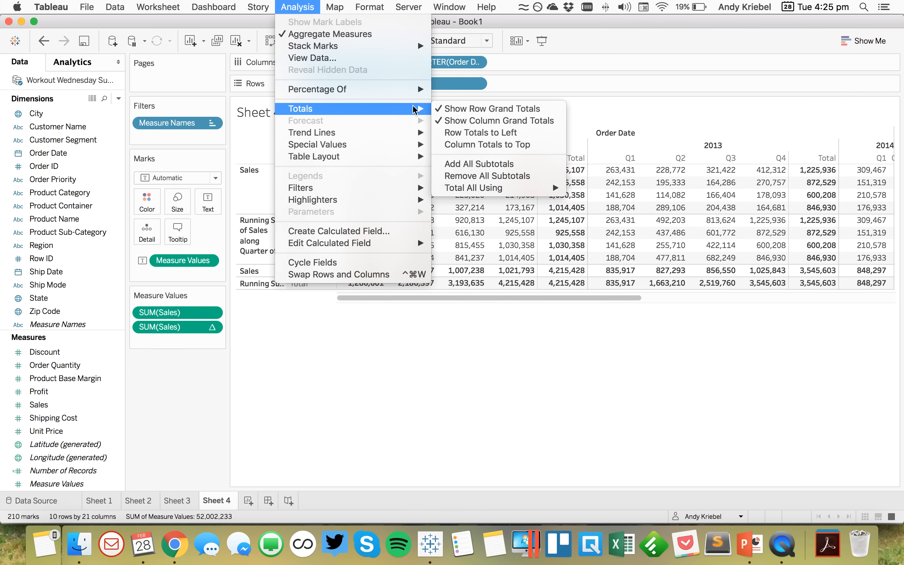
{"action": "left_click", "coordinate": [486, 108]}
{"action": "left_click", "coordinate": [297, 8]}
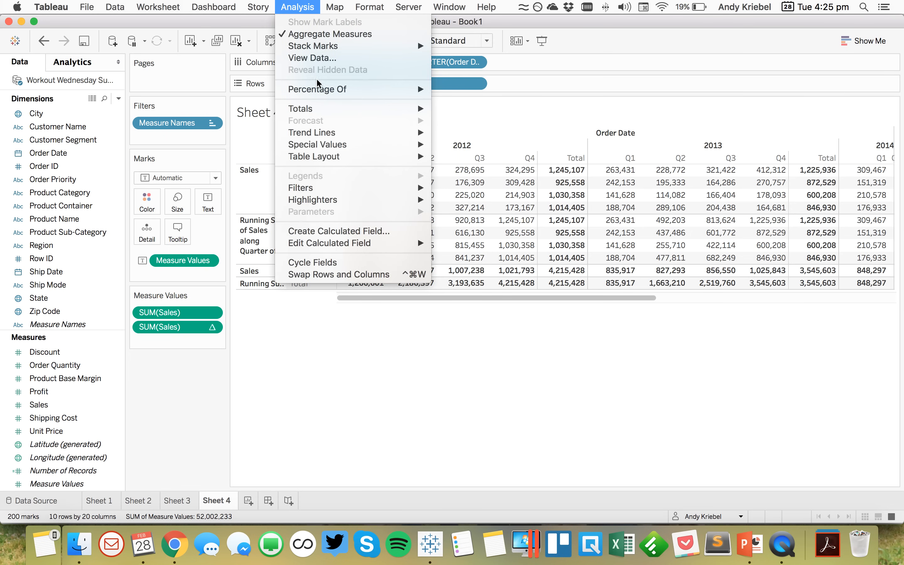
{"action": "left_click", "coordinate": [482, 119]}
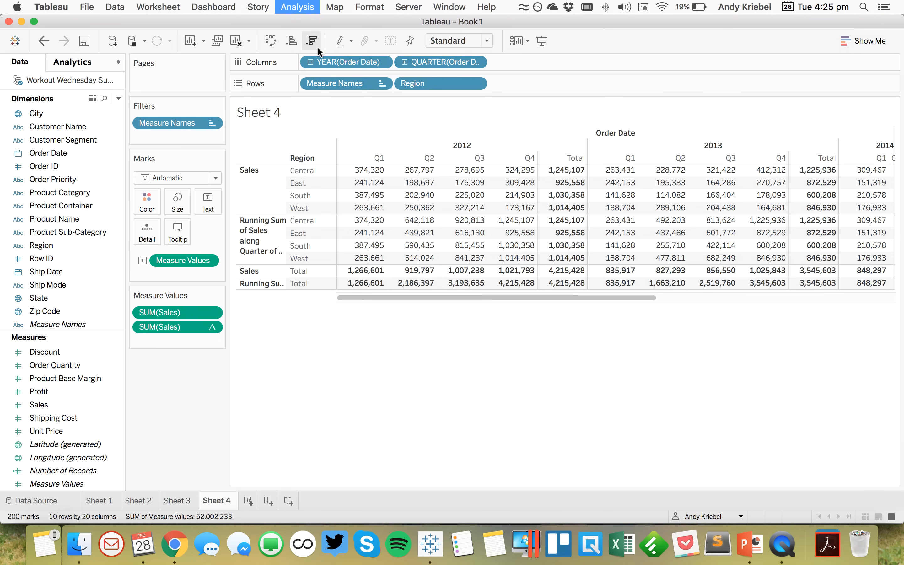
Step: Remove all subtotals from the sales and running sum table
{"action": "left_click", "coordinate": [297, 8]}
{"action": "mouse_move", "coordinate": [411, 109]}
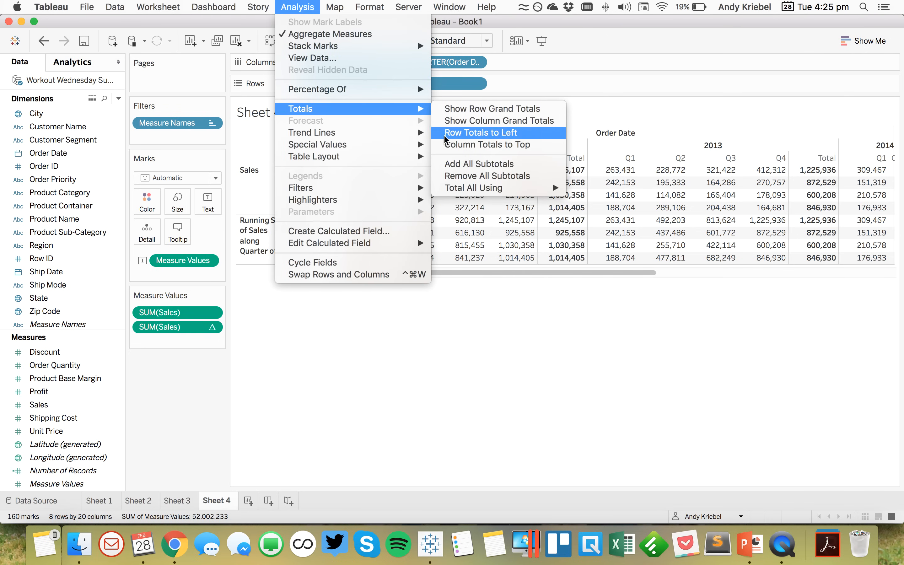
{"action": "left_click", "coordinate": [455, 165]}
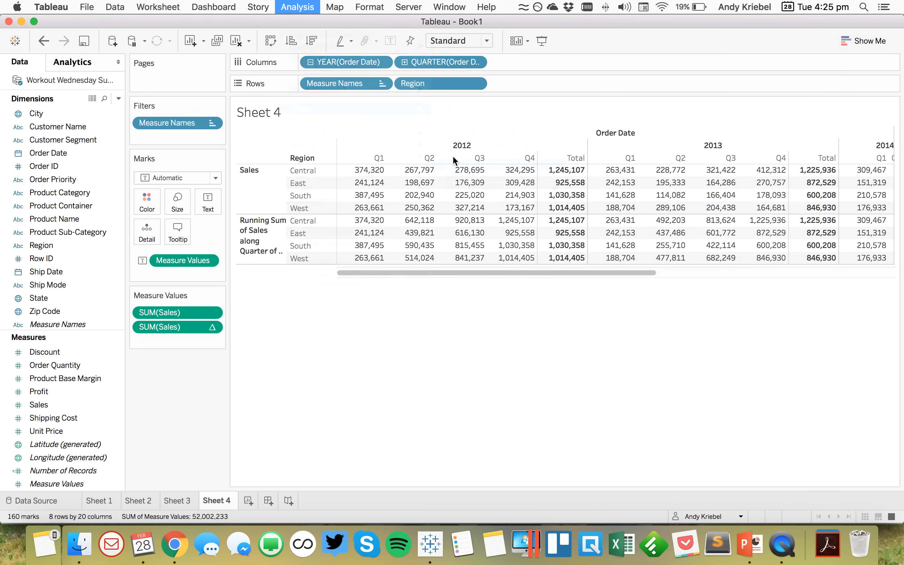
{"action": "left_click", "coordinate": [299, 8]}
{"action": "mouse_move", "coordinate": [411, 108]}
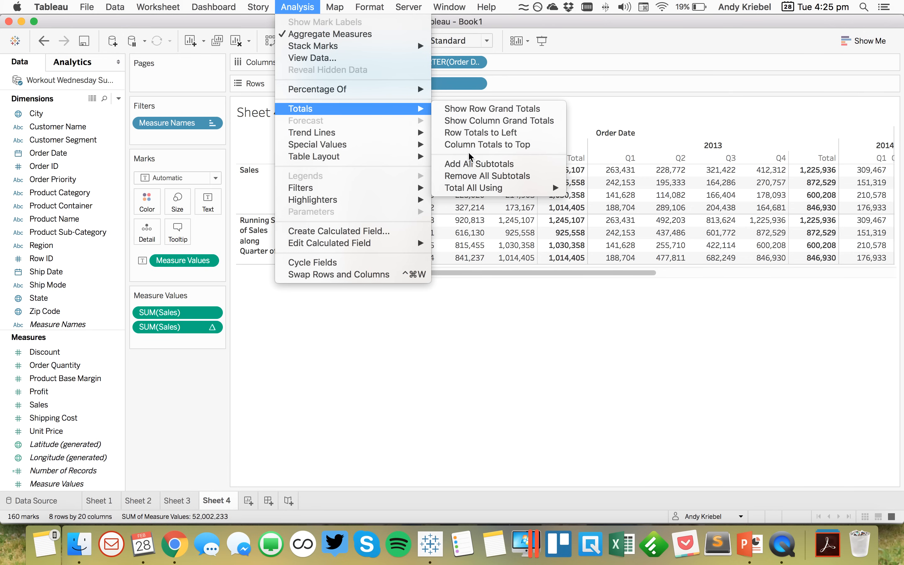
{"action": "left_click", "coordinate": [474, 176]}
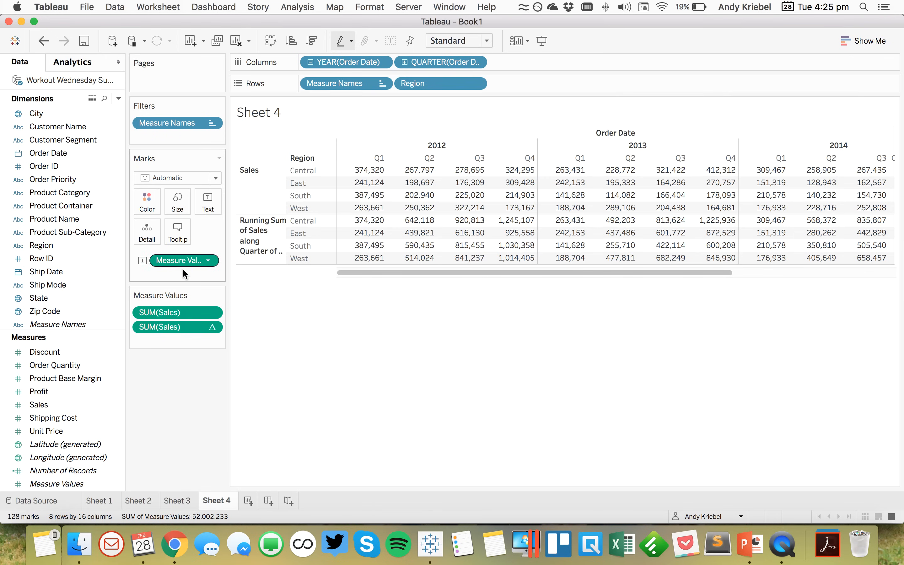
Step: Take the plain SUM(Sales) out of the table and build a line chart with the running sum on Rows and Region on Color
{"action": "left_click_drag", "start_coordinate": [175, 312], "coordinate": [175, 388]}
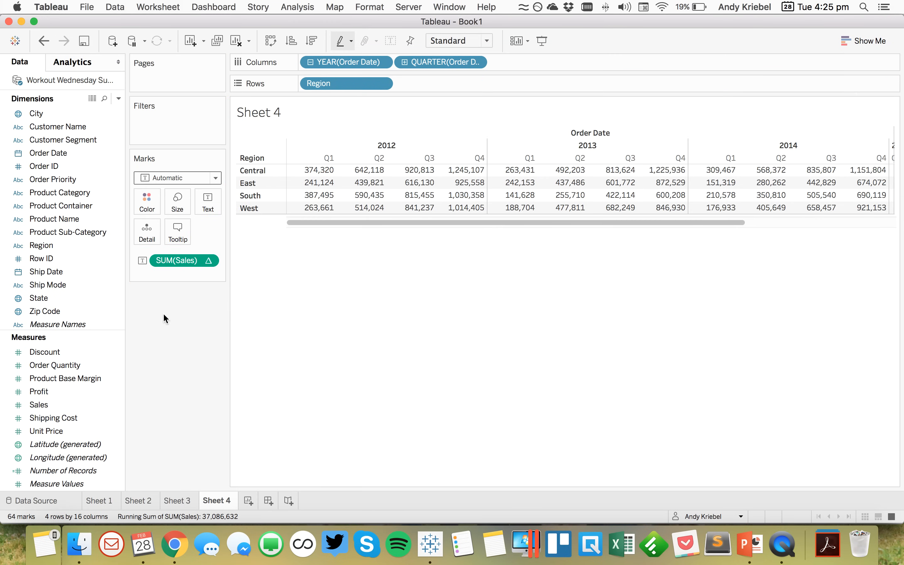
{"action": "left_click_drag", "start_coordinate": [171, 260], "coordinate": [426, 81]}
{"action": "left_click_drag", "start_coordinate": [350, 86], "coordinate": [153, 202]}
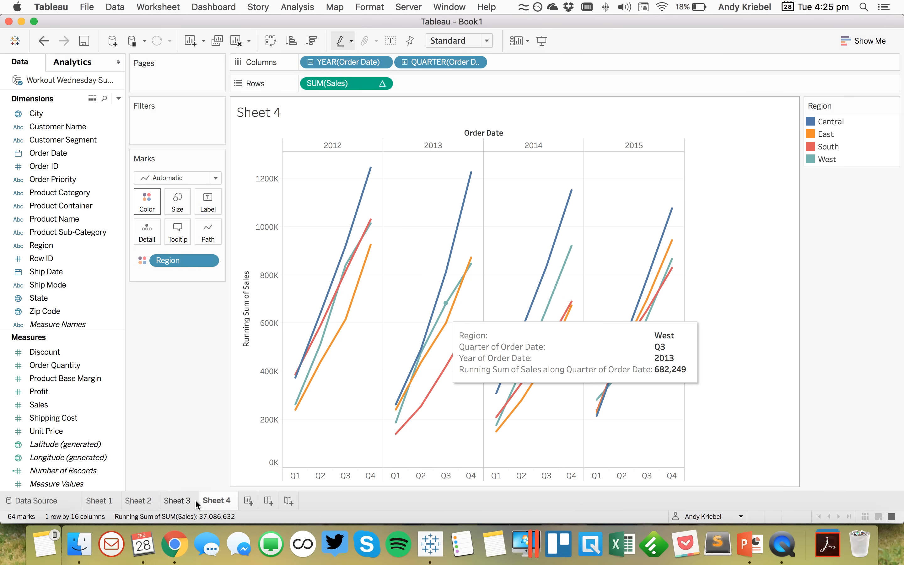
Step: Duplicate Sheet 4 and remove QUARTER(Order Date) from the duplicate's Columns
{"action": "right_click", "coordinate": [213, 501]}
{"action": "left_click", "coordinate": [238, 419]}
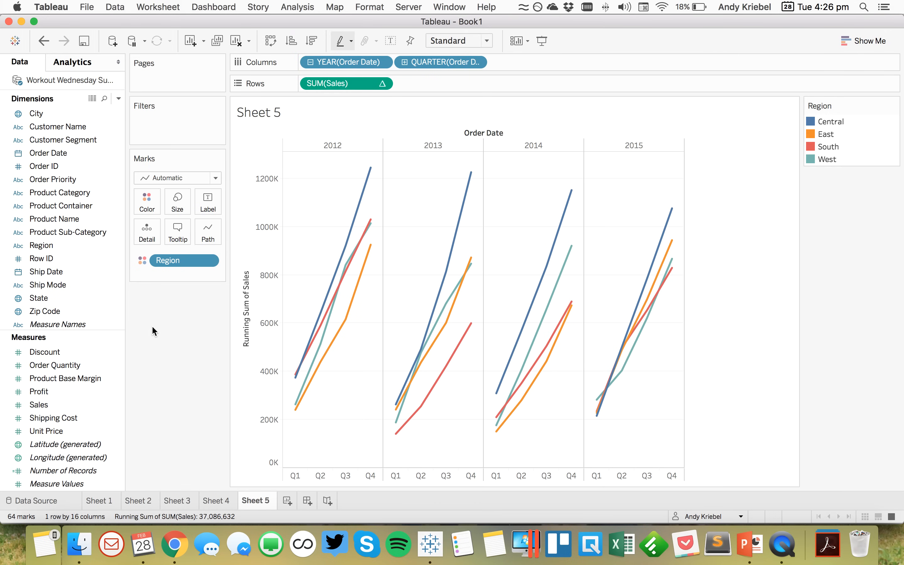
{"action": "left_click_drag", "start_coordinate": [430, 60], "coordinate": [387, 22]}
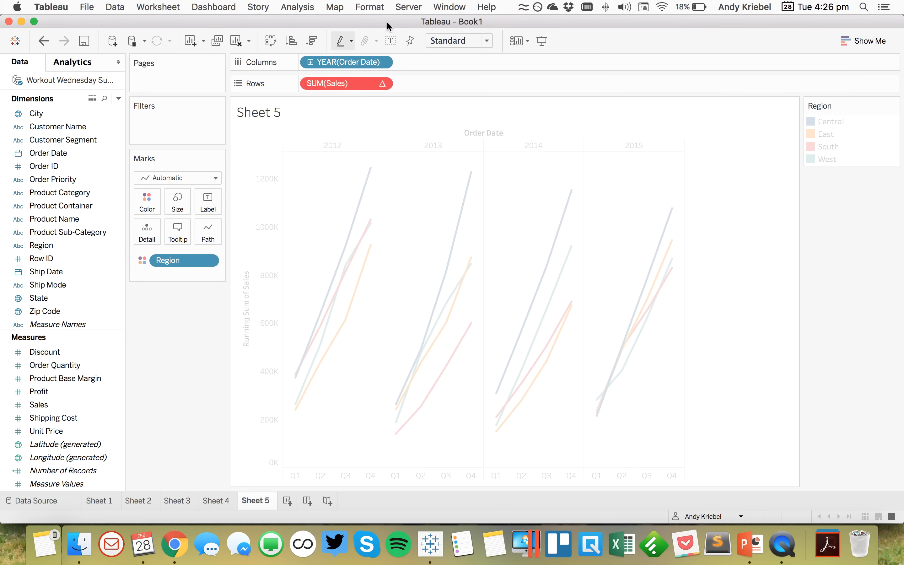
Step: Set the running sum of Sales to compute using Table (across) and close the table calculation settings
{"action": "left_click", "coordinate": [382, 84]}
{"action": "left_click", "coordinate": [355, 287]}
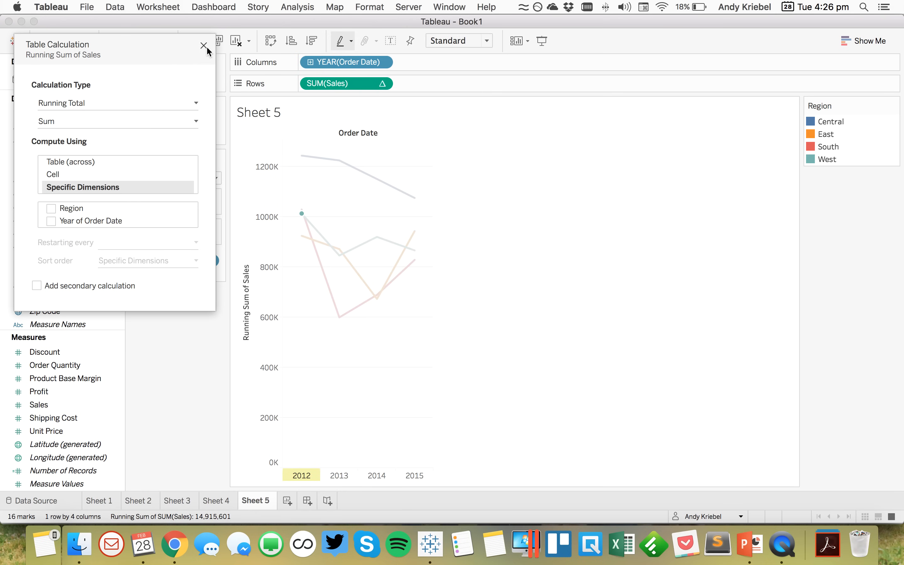
{"action": "left_click", "coordinate": [113, 161]}
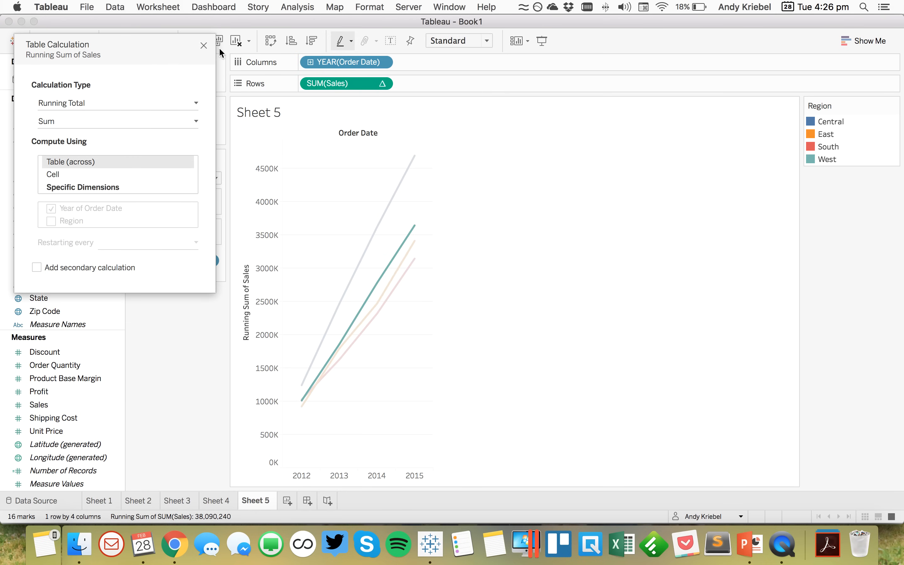
{"action": "left_click", "coordinate": [204, 45]}
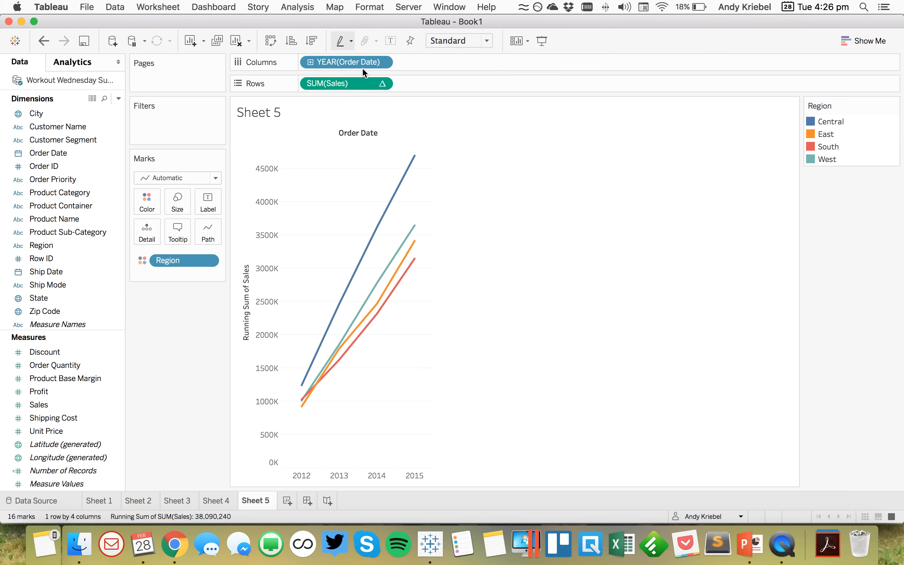
Step: Change Order Date on Columns to the continuous Quarter (Q2 2015 format) and check the running sum's table calculation settings
{"action": "left_click", "coordinate": [383, 62]}
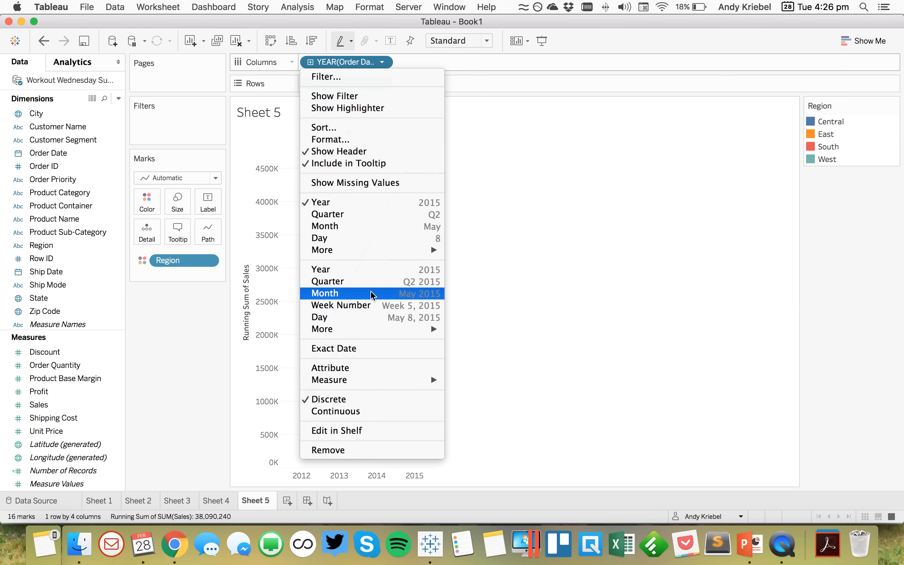
{"action": "left_click", "coordinate": [364, 281]}
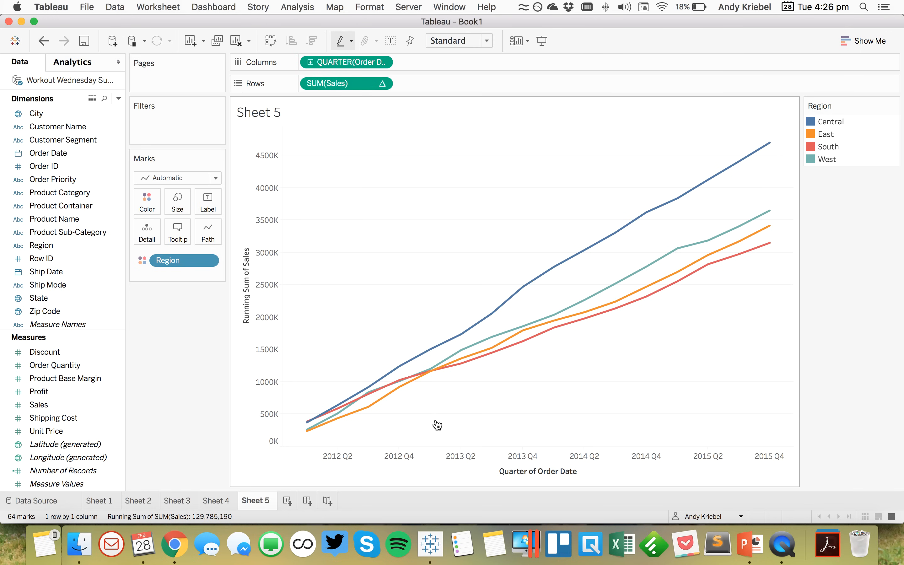
{"action": "left_click", "coordinate": [383, 84]}
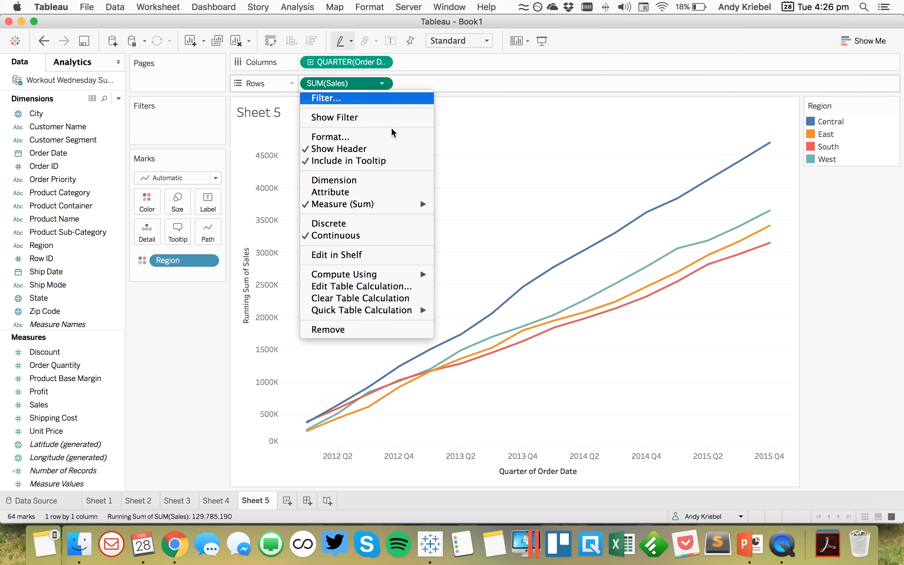
{"action": "left_click", "coordinate": [379, 287]}
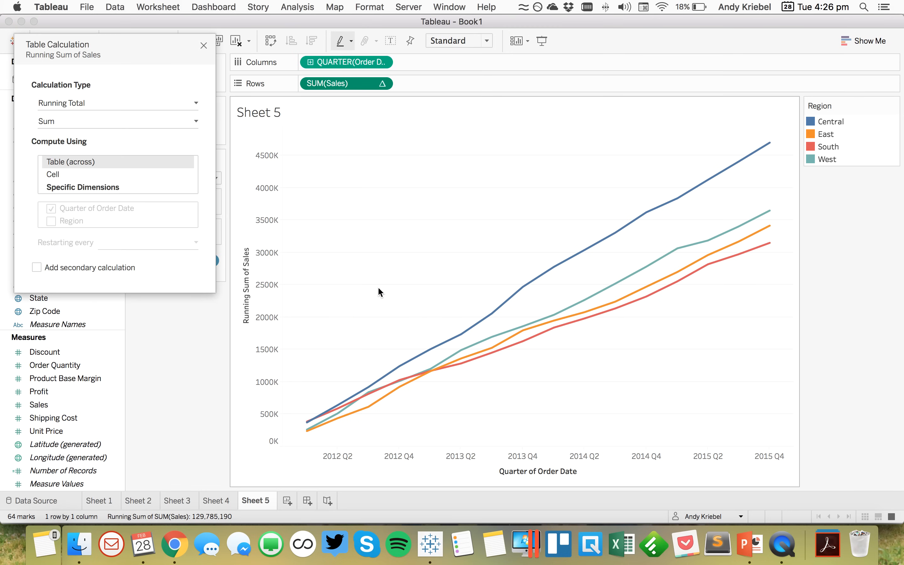
{"action": "left_click", "coordinate": [204, 45]}
{"action": "left_click", "coordinate": [256, 502]}
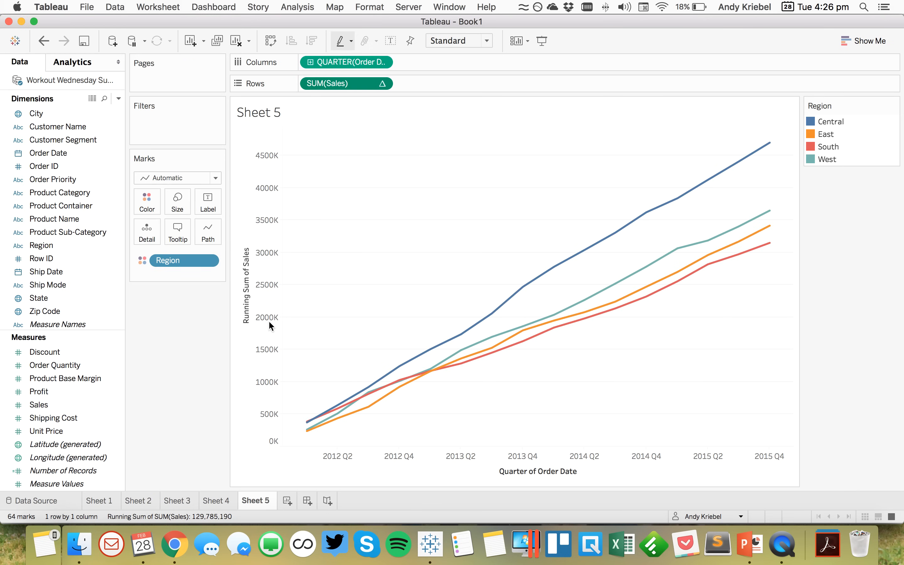
Step: Convert the line chart to a text table with Show Me and check which dimensions the running sum computes along
{"action": "left_click", "coordinate": [871, 40]}
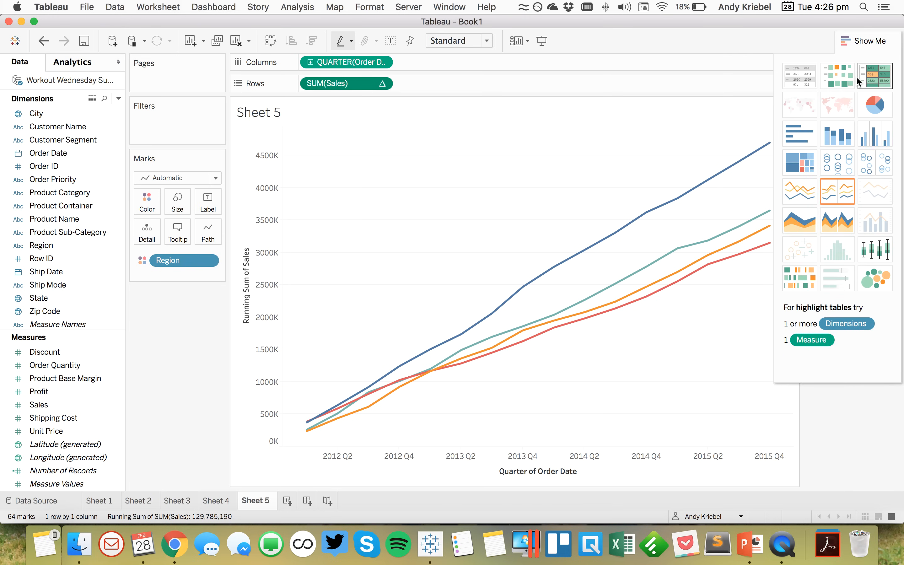
{"action": "left_click", "coordinate": [795, 75]}
{"action": "left_click", "coordinate": [859, 41]}
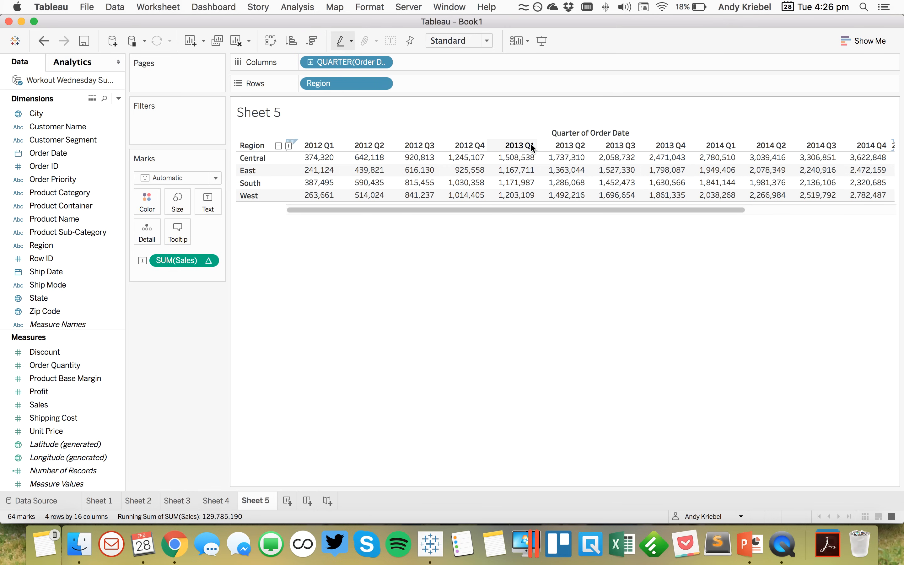
{"action": "left_click", "coordinate": [210, 261]}
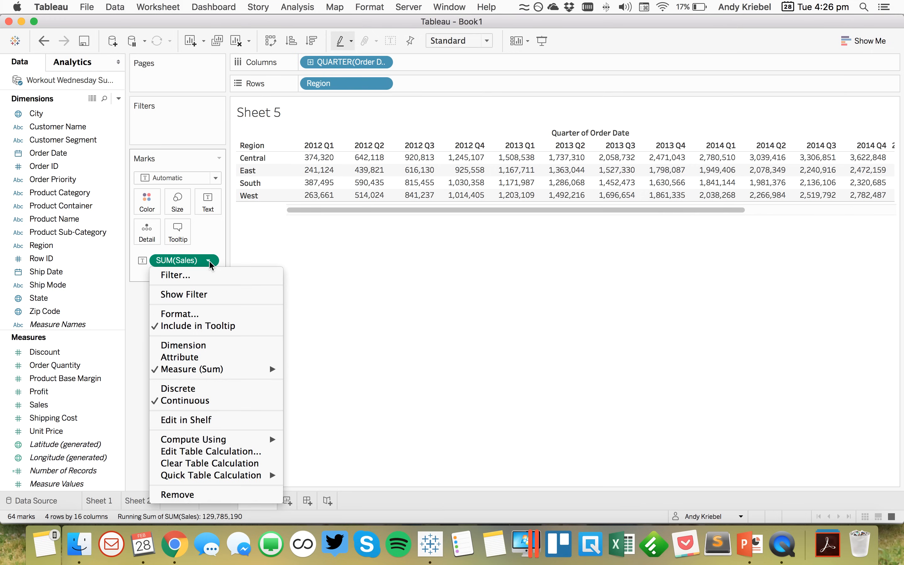
{"action": "left_click", "coordinate": [232, 451]}
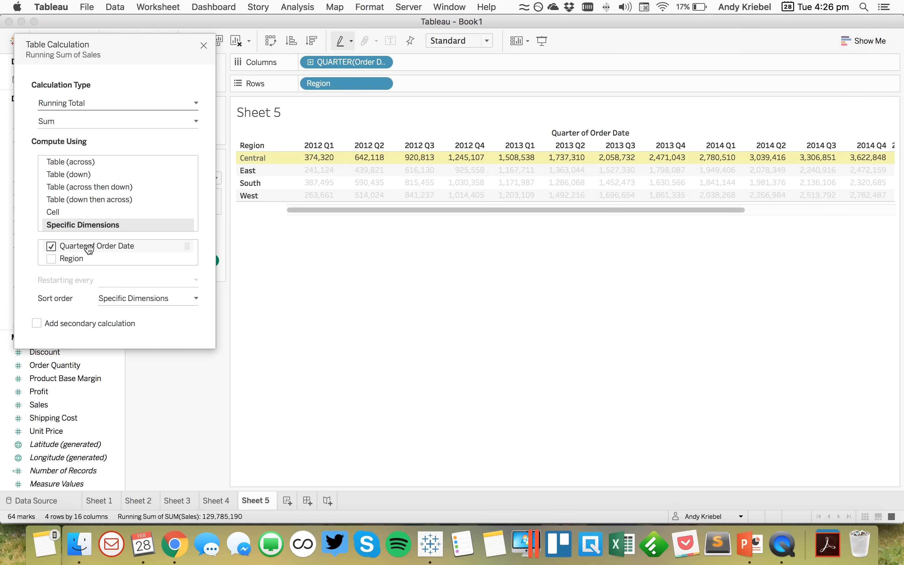
{"action": "left_click", "coordinate": [205, 45]}
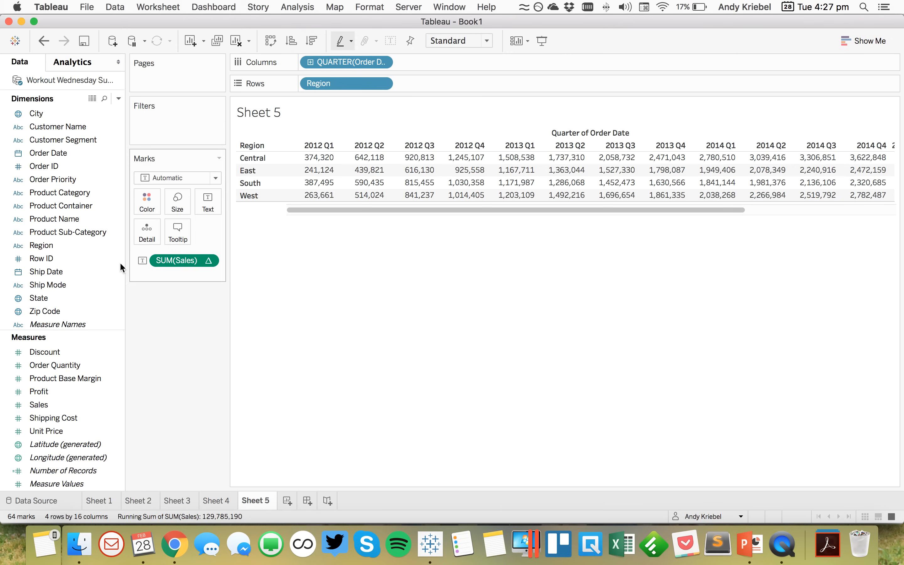
Step: Add YEAR(Order Date) to Detail and compare computing the running sum using Table (across) and Specific Dimensions with Quarter of Order Date
{"action": "left_click_drag", "start_coordinate": [49, 151], "coordinate": [151, 227]}
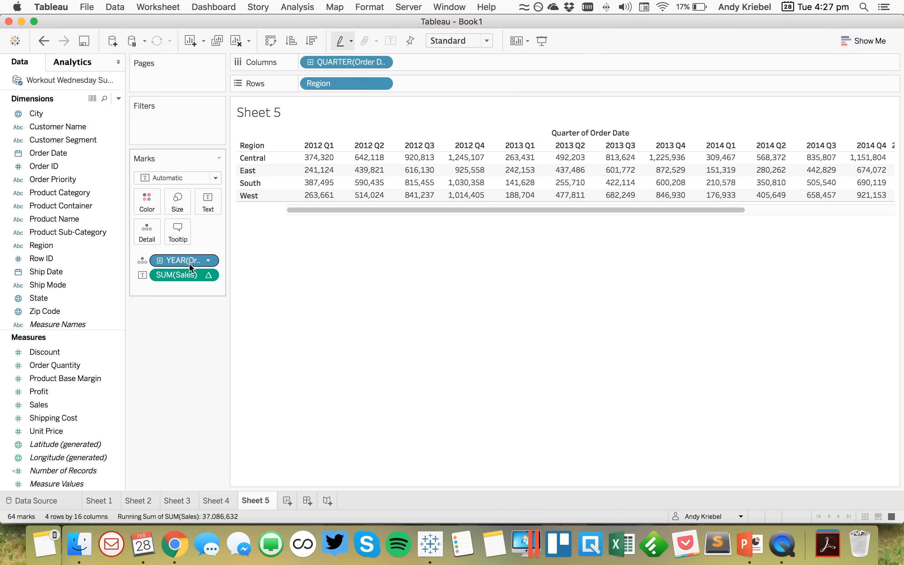
{"action": "left_click", "coordinate": [209, 275]}
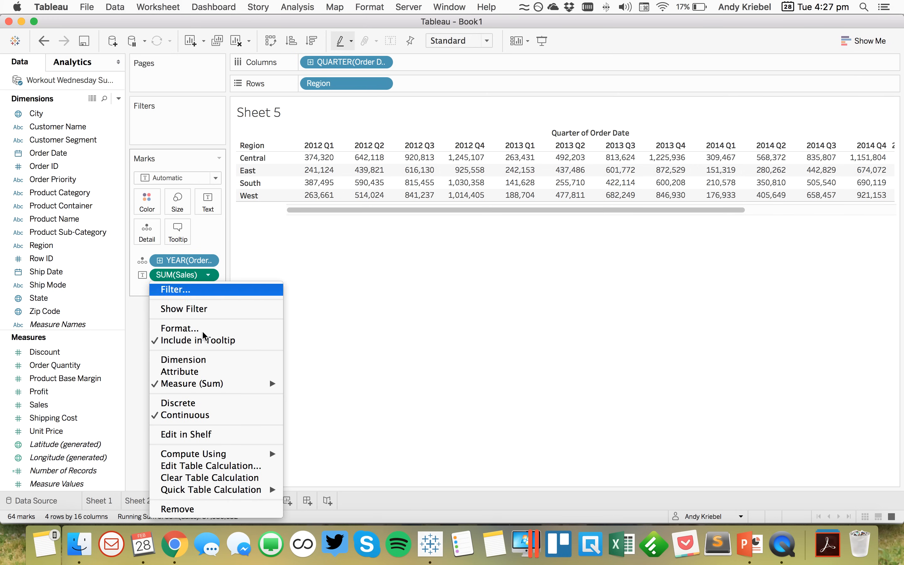
{"action": "left_click", "coordinate": [209, 466]}
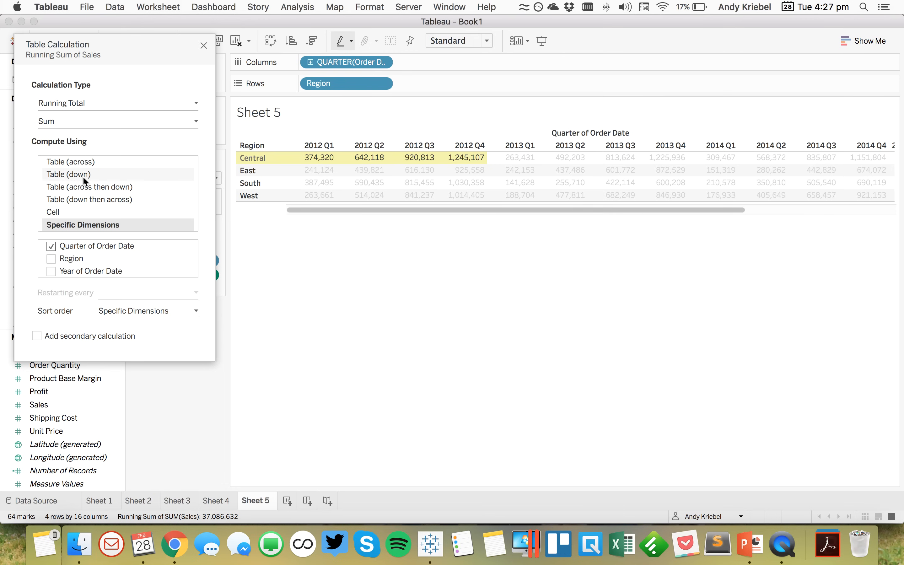
{"action": "left_click", "coordinate": [79, 162]}
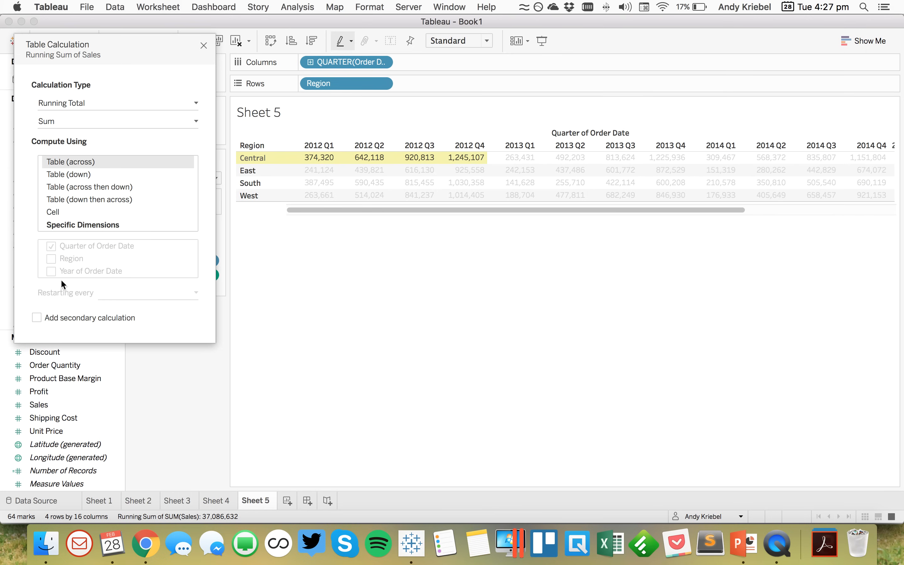
{"action": "left_click", "coordinate": [74, 224]}
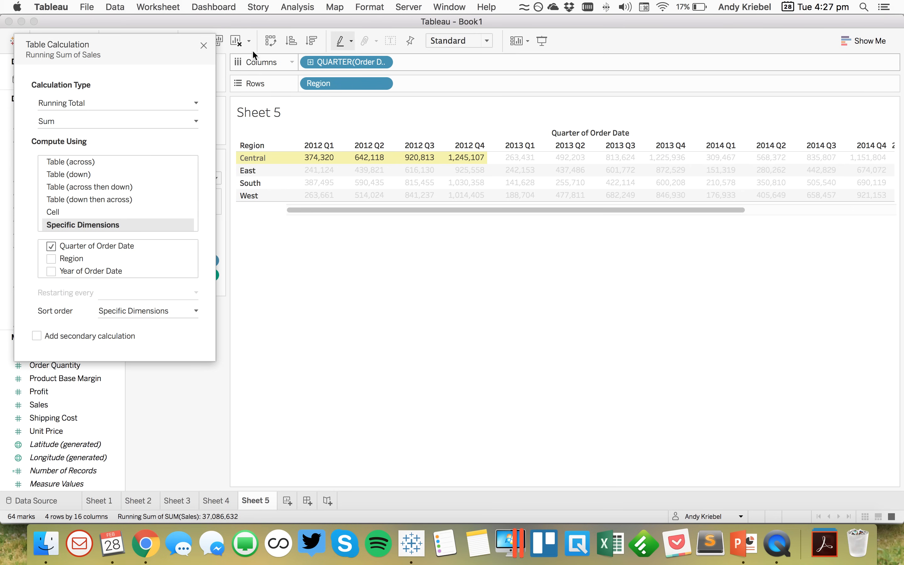
{"action": "left_click", "coordinate": [204, 45]}
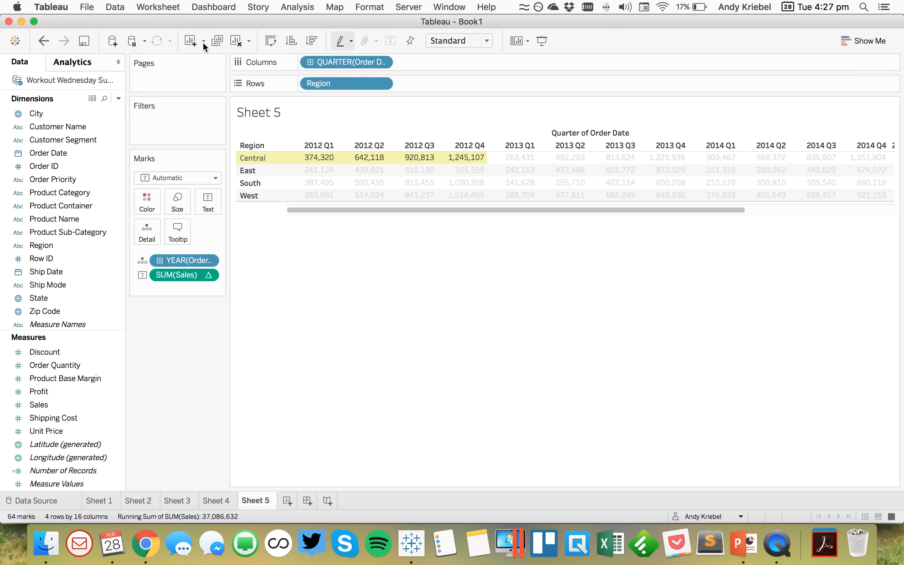
Step: Rebuild the line chart with continuous quarter on Columns, the running sum on Rows and Region on Color, removing YEAR(Order Date)
{"action": "left_click", "coordinate": [383, 62]}
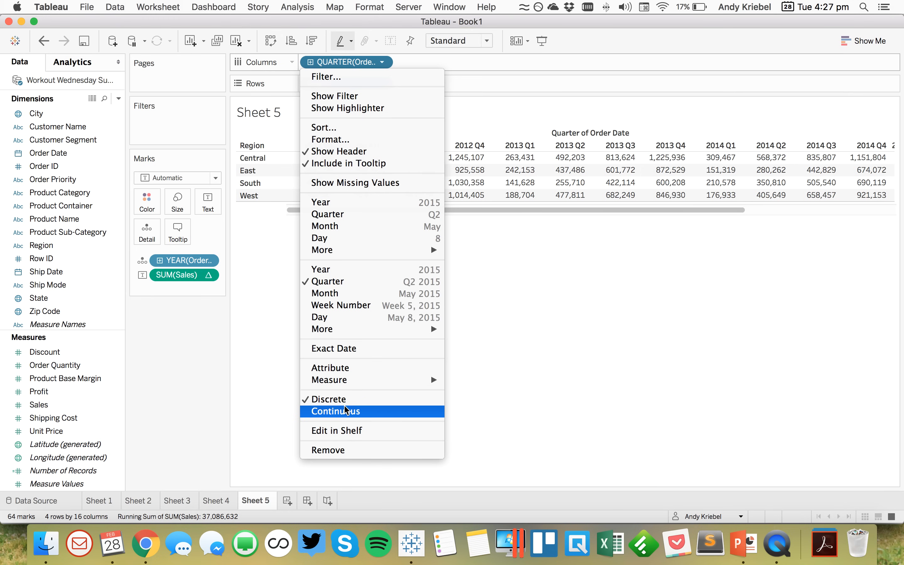
{"action": "left_click", "coordinate": [337, 410]}
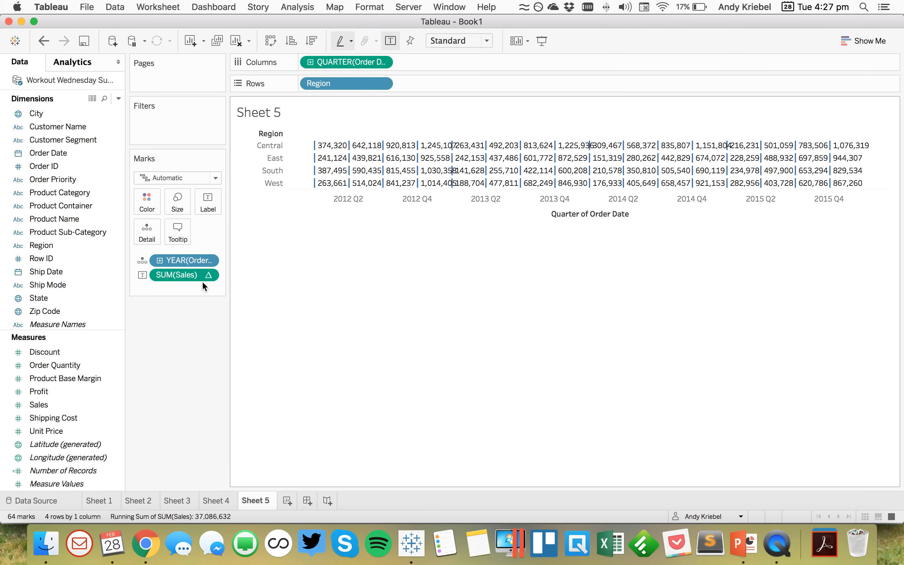
{"action": "mouse_move", "coordinate": [173, 276]}
{"action": "left_mouse_down"}
{"action": "mouse_move", "coordinate": [402, 127]}
{"action": "mouse_move", "coordinate": [430, 88]}
{"action": "left_mouse_up"}
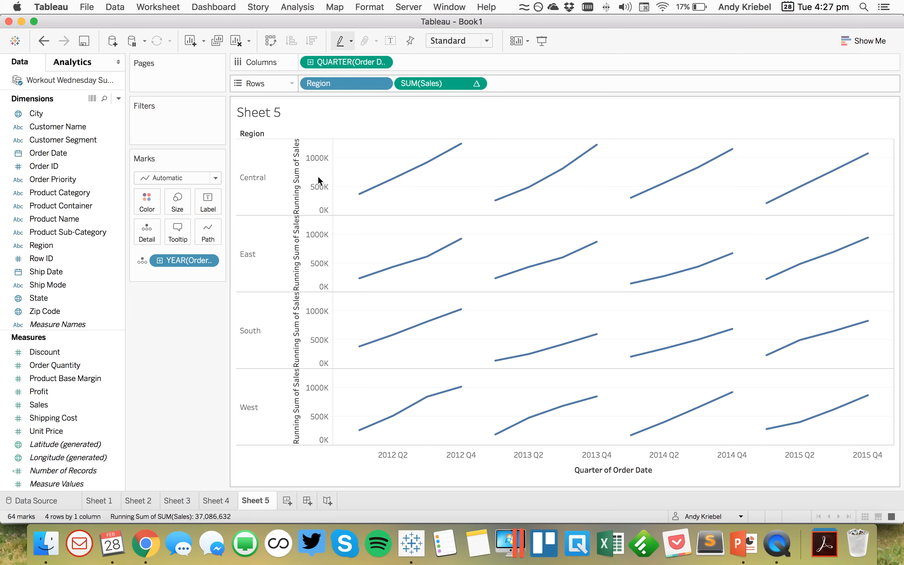
{"action": "left_click_drag", "start_coordinate": [180, 262], "coordinate": [162, 315]}
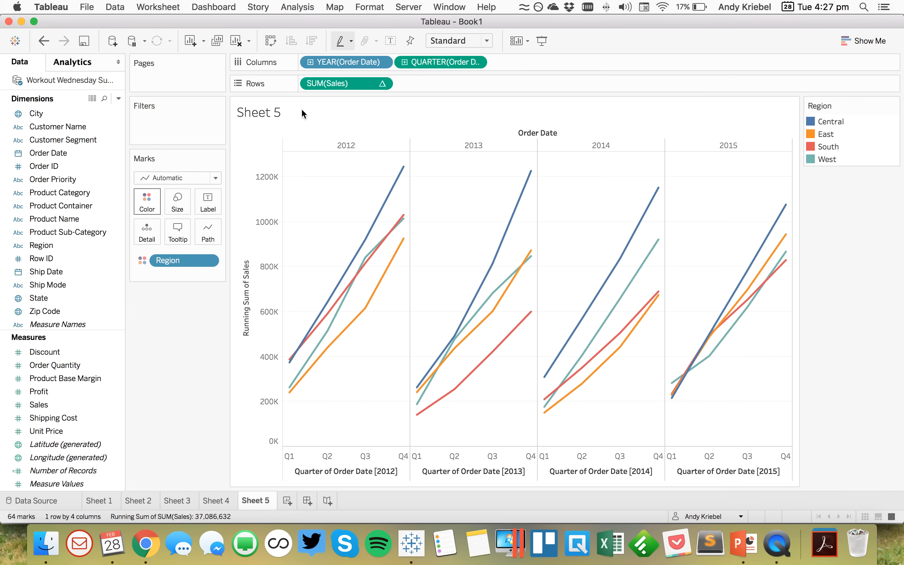
{"action": "left_click_drag", "start_coordinate": [330, 62], "coordinate": [220, 190]}
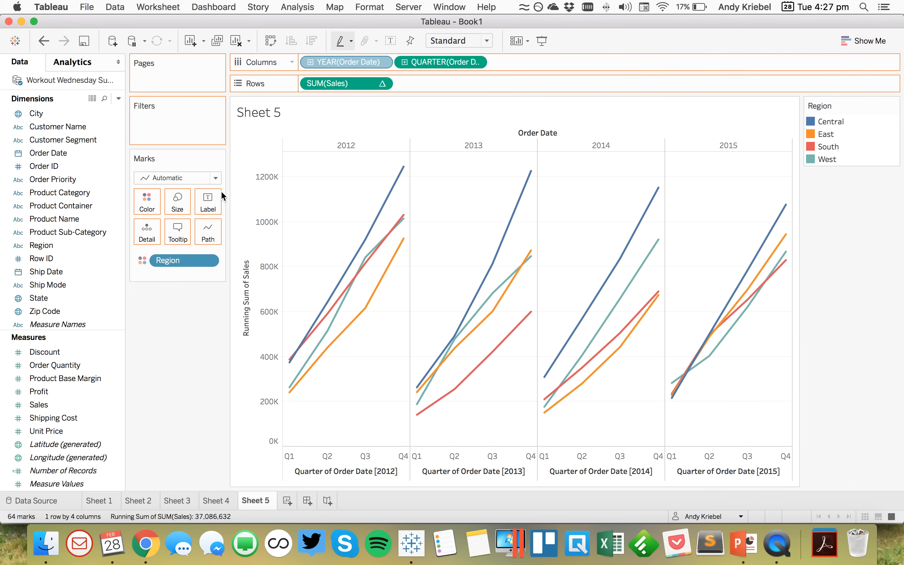
Step: Review the Compute Using settings of the line chart's running sum, then close them
{"action": "left_click", "coordinate": [382, 84]}
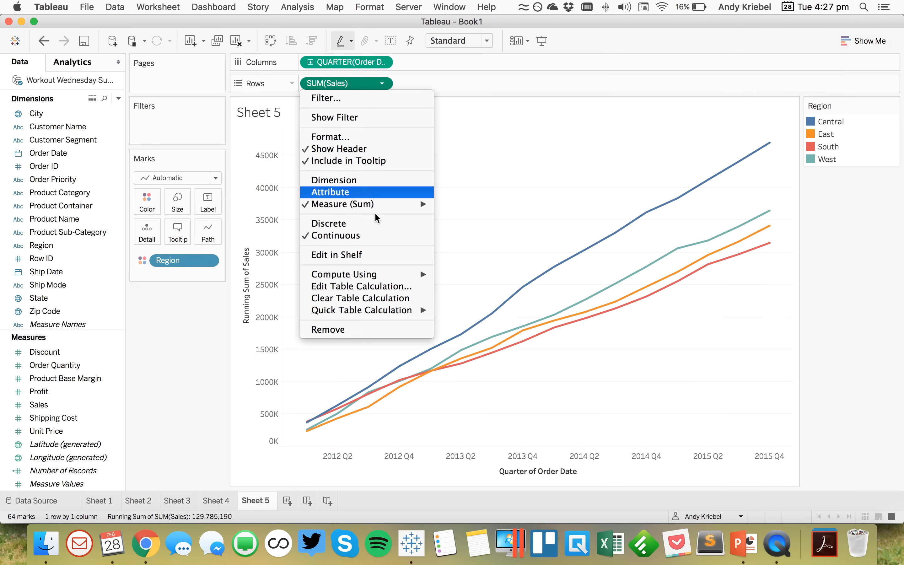
{"action": "left_click", "coordinate": [364, 285]}
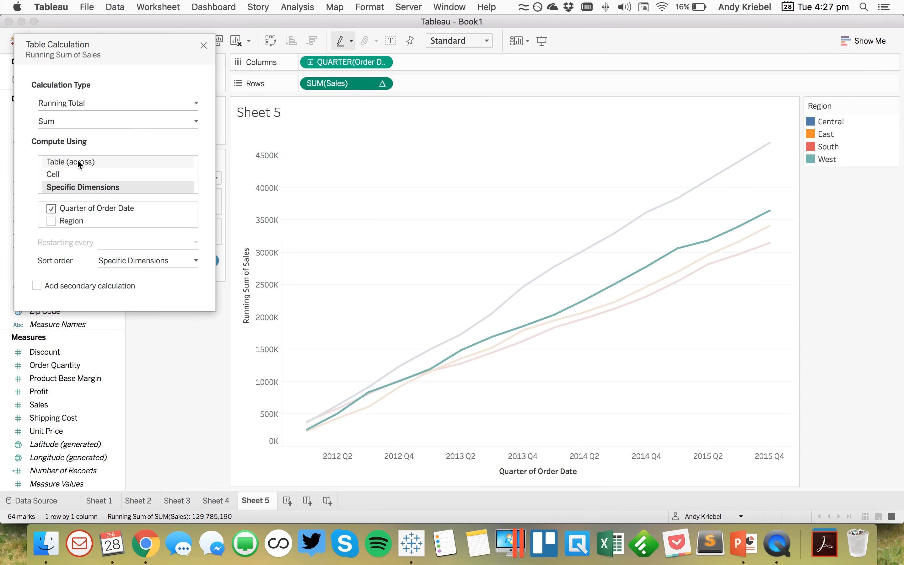
{"action": "left_click", "coordinate": [203, 46]}
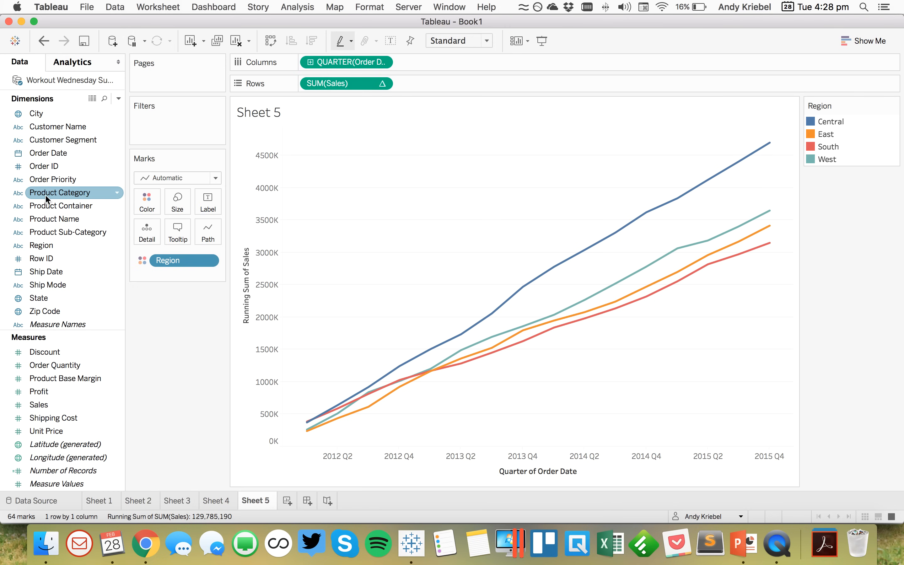
Step: Split the running sum line chart into columns by Product Category and review its Compute Using settings
{"action": "left_click_drag", "start_coordinate": [46, 193], "coordinate": [313, 65]}
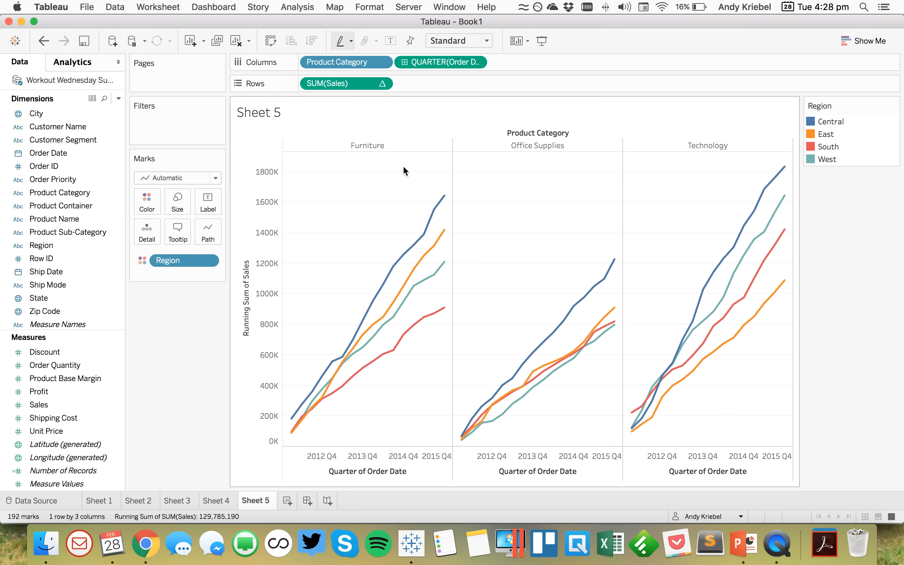
{"action": "left_click", "coordinate": [382, 84]}
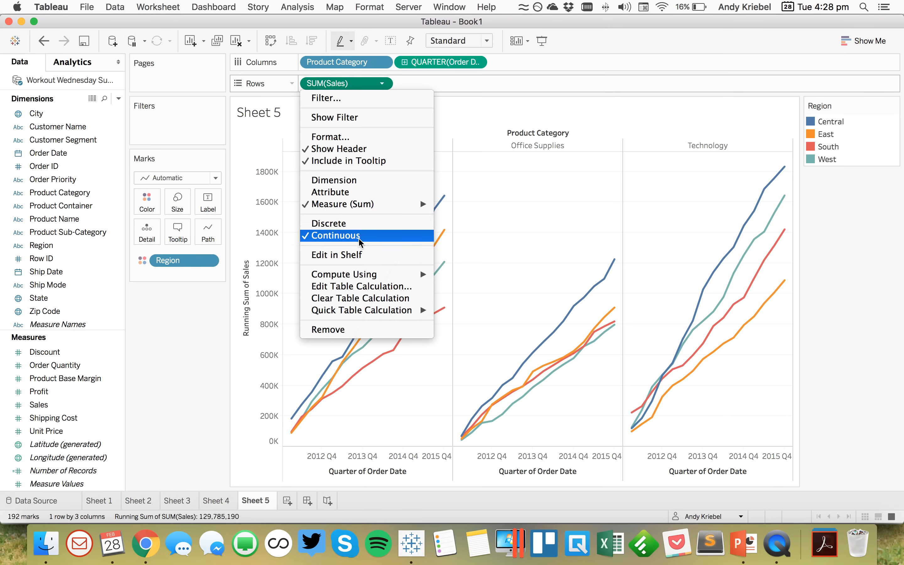
{"action": "left_click", "coordinate": [359, 286]}
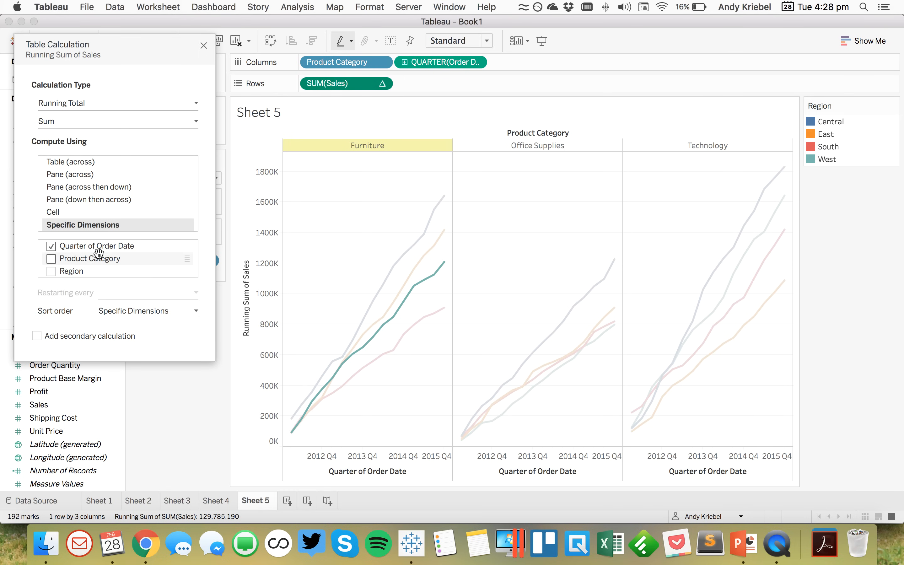
{"action": "left_click", "coordinate": [204, 45]}
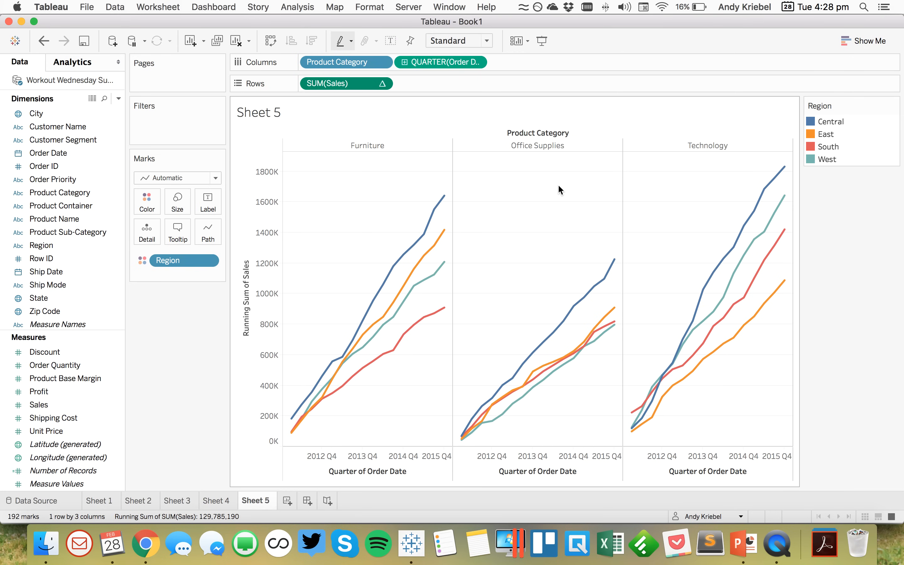
{"action": "left_click", "coordinate": [743, 544]}
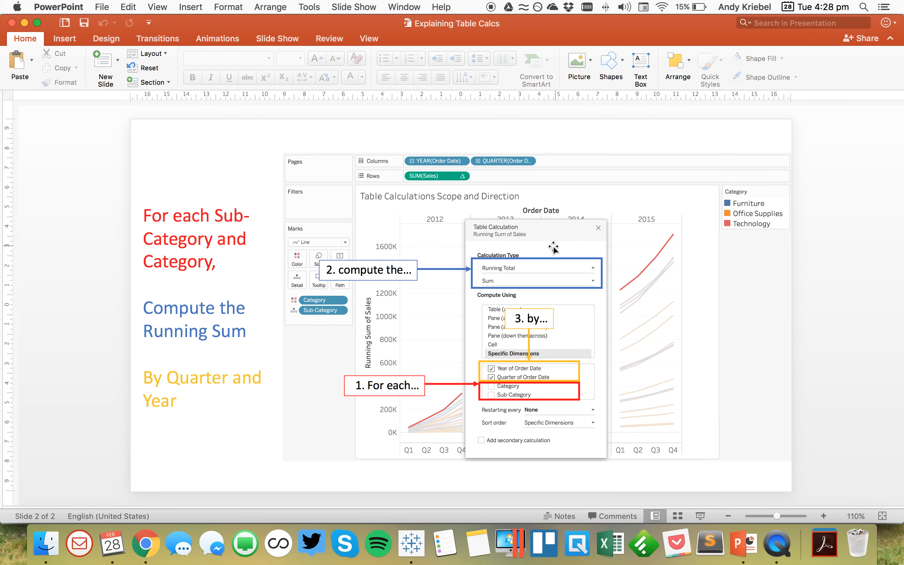
{"action": "key", "text": "super+Tab"}
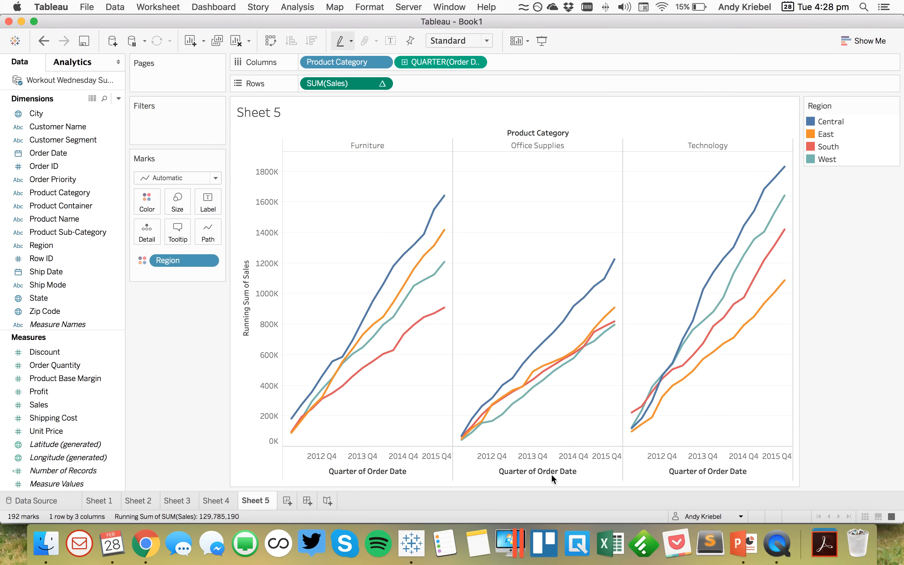
Step: On a new sheet, build a Sales text table with Product Category and Product Sub-Category on Rows and year and quarter of Order Date on Columns
{"action": "left_click", "coordinate": [287, 500]}
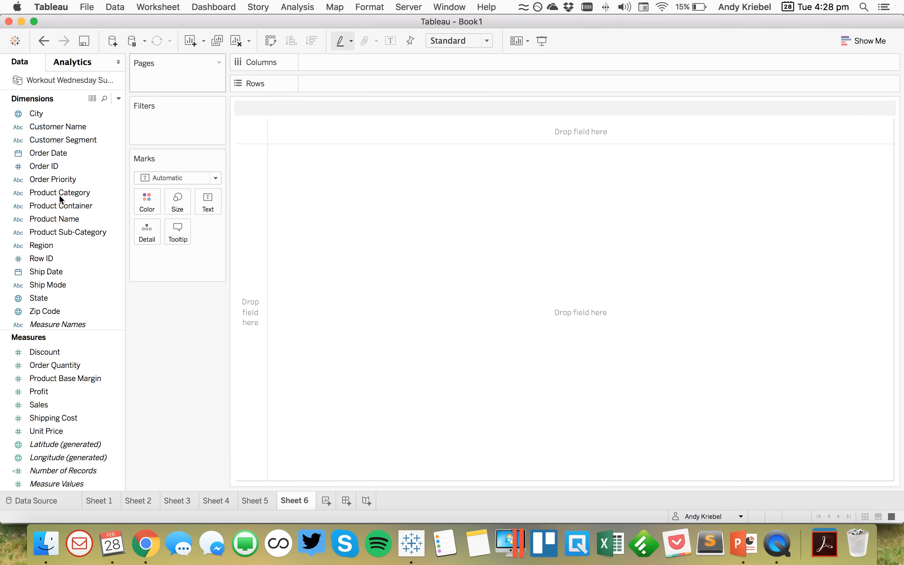
{"action": "left_click_drag", "start_coordinate": [60, 193], "coordinate": [332, 88]}
{"action": "left_click", "coordinate": [85, 232]}
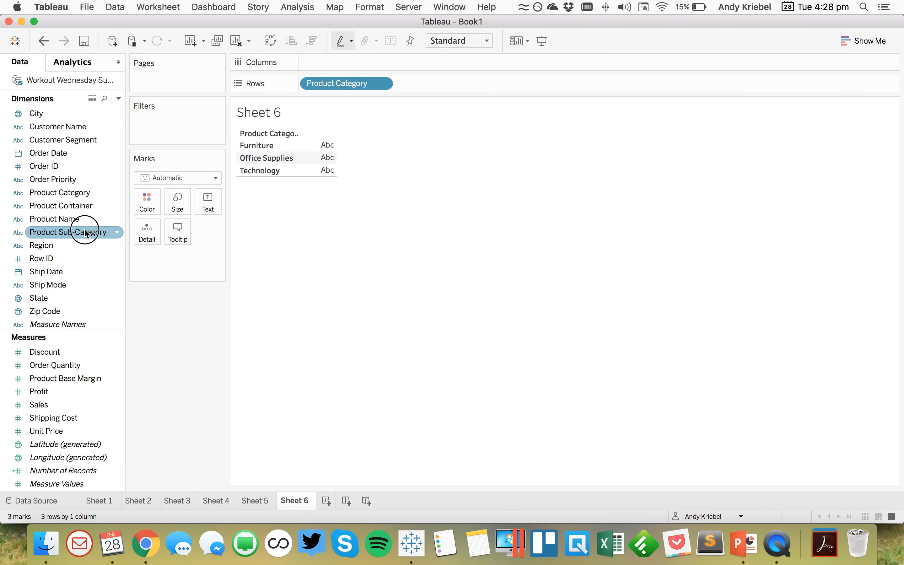
{"action": "left_click_drag", "start_coordinate": [85, 232], "coordinate": [435, 82]}
{"action": "left_click", "coordinate": [51, 157]}
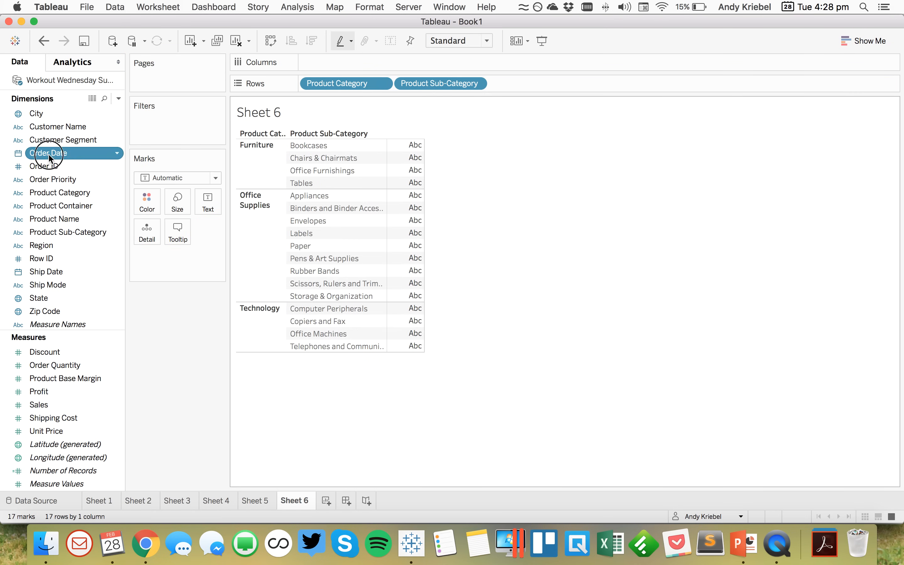
{"action": "left_click_drag", "start_coordinate": [49, 157], "coordinate": [335, 63]}
{"action": "left_click", "coordinate": [309, 62]}
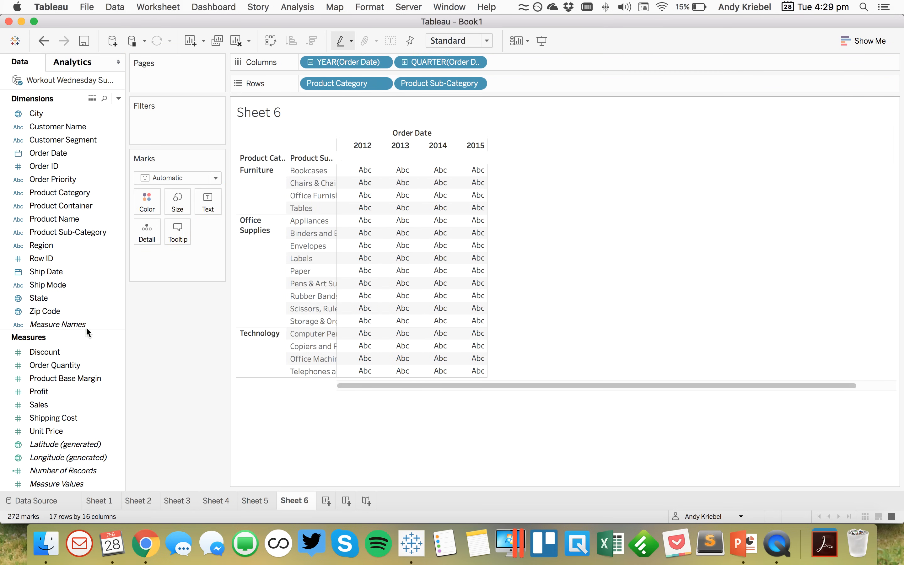
{"action": "left_click_drag", "start_coordinate": [44, 408], "coordinate": [208, 204]}
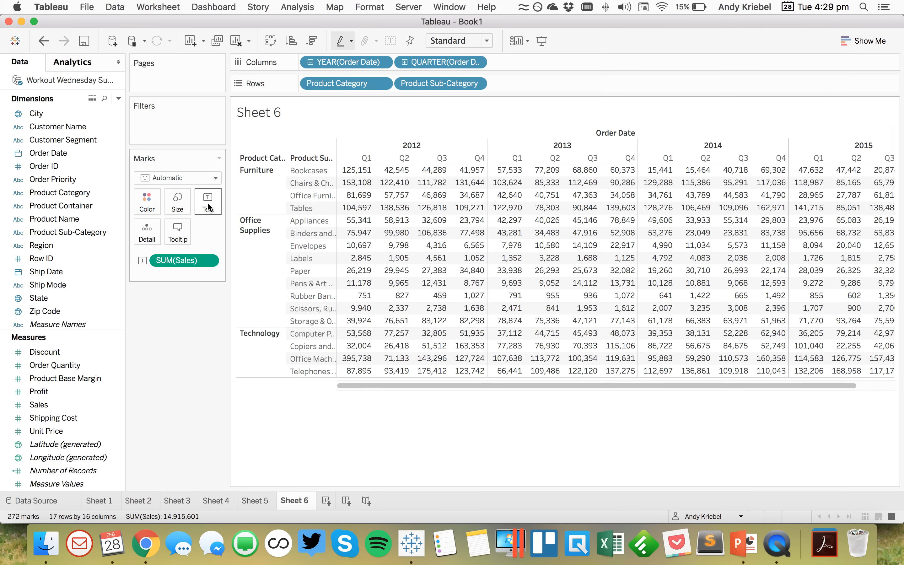
Step: Add row grand totals, column grand totals and all subtotals to the Sales table
{"action": "left_click", "coordinate": [298, 6]}
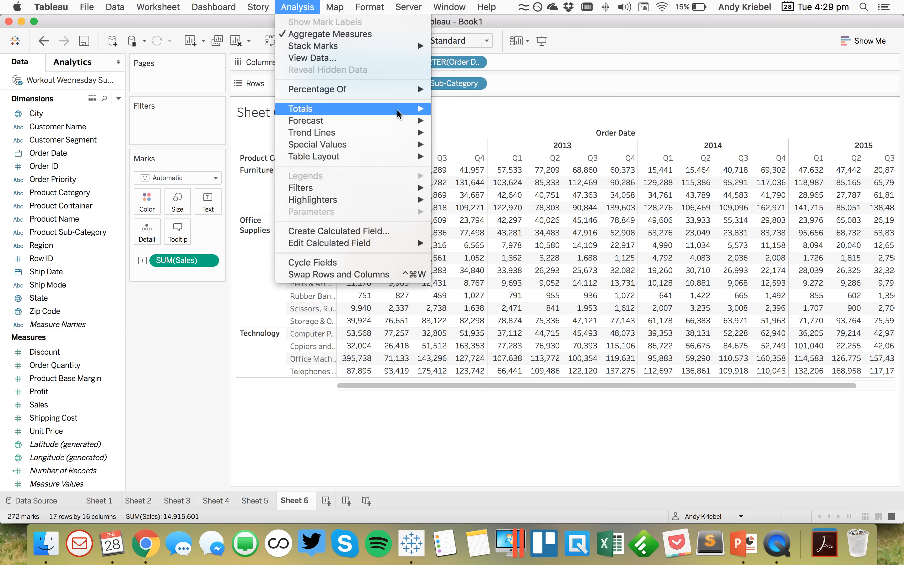
{"action": "left_click", "coordinate": [502, 110]}
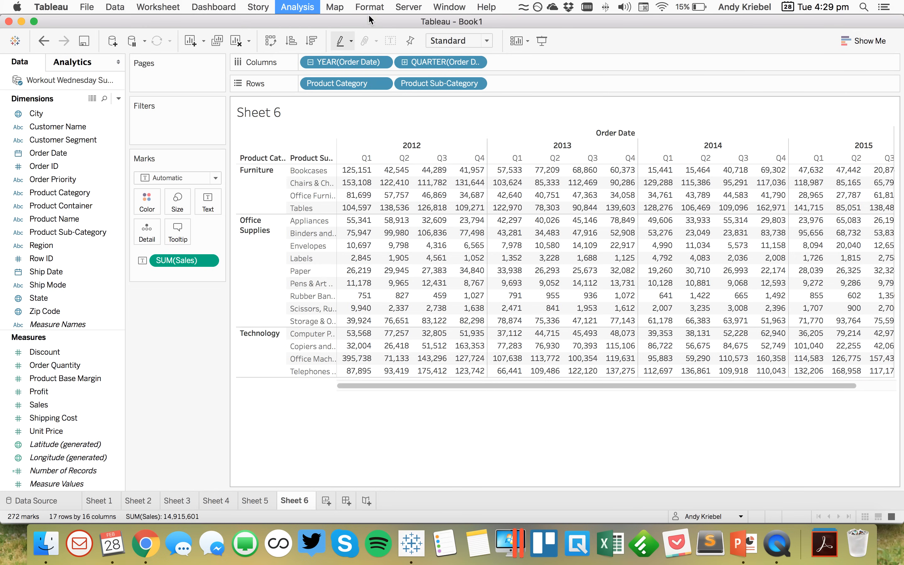
{"action": "left_click", "coordinate": [298, 6]}
{"action": "mouse_move", "coordinate": [359, 109]}
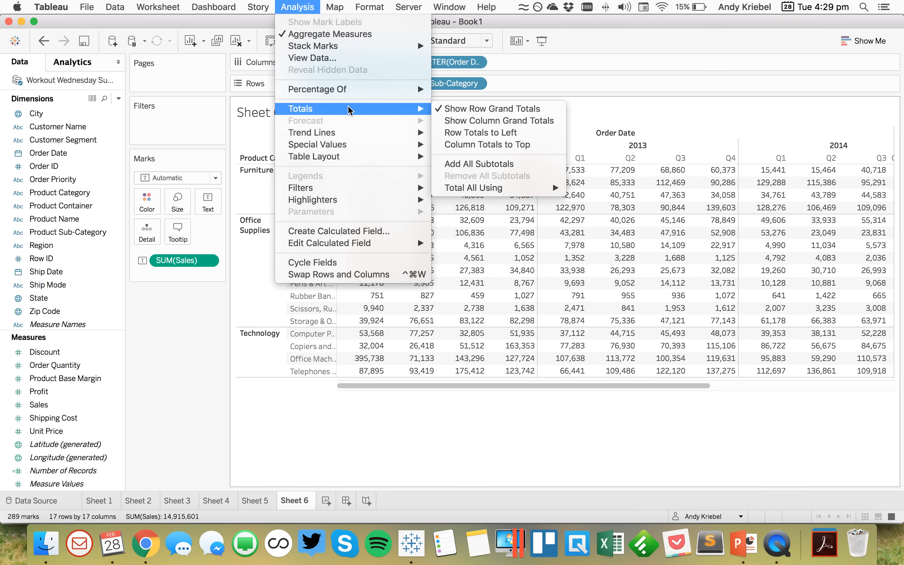
{"action": "left_click", "coordinate": [474, 121]}
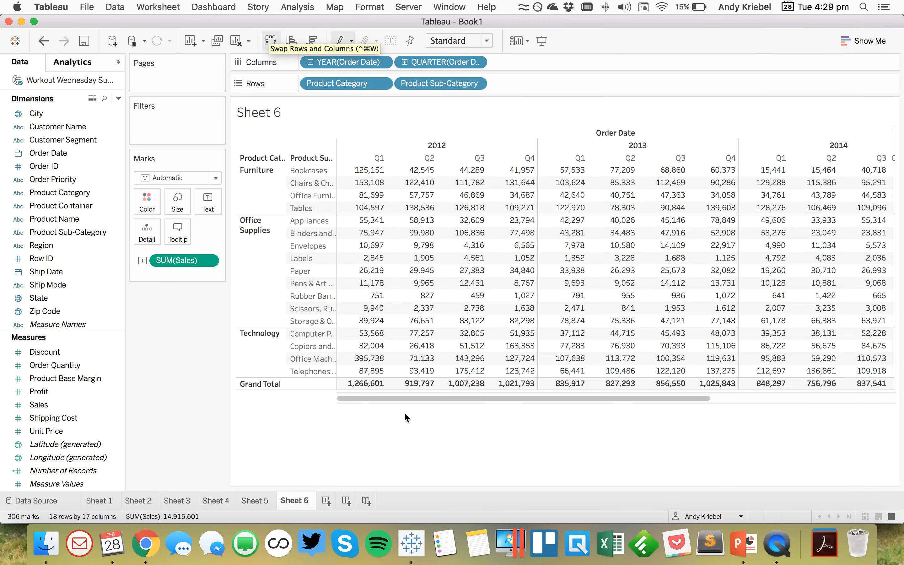
{"action": "key", "text": "super+Tab"}
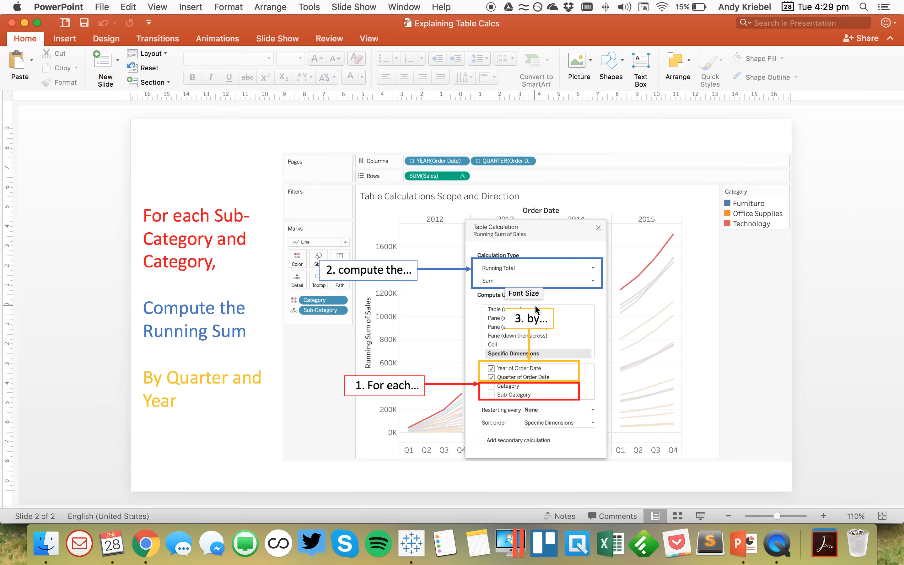
{"action": "key", "text": "super+Tab"}
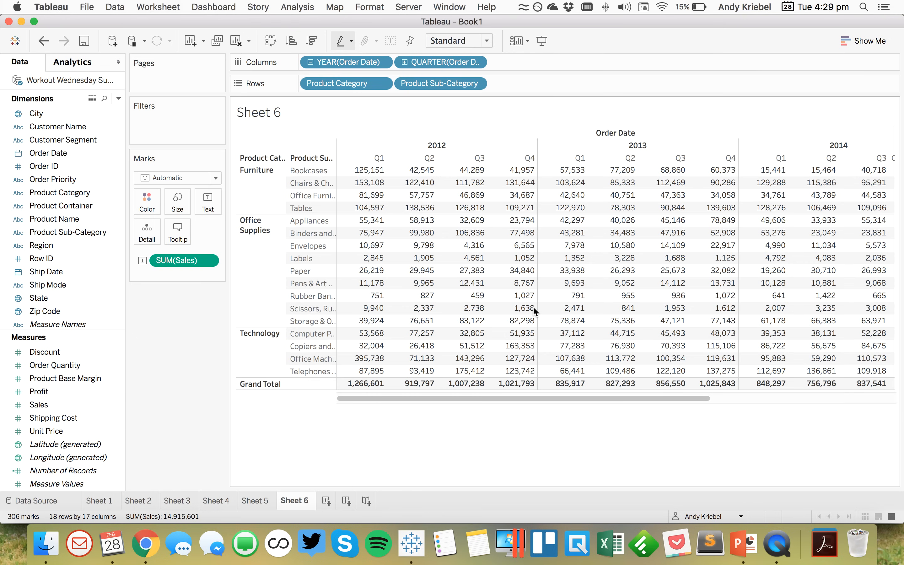
{"action": "left_click", "coordinate": [297, 8]}
{"action": "mouse_move", "coordinate": [346, 109]}
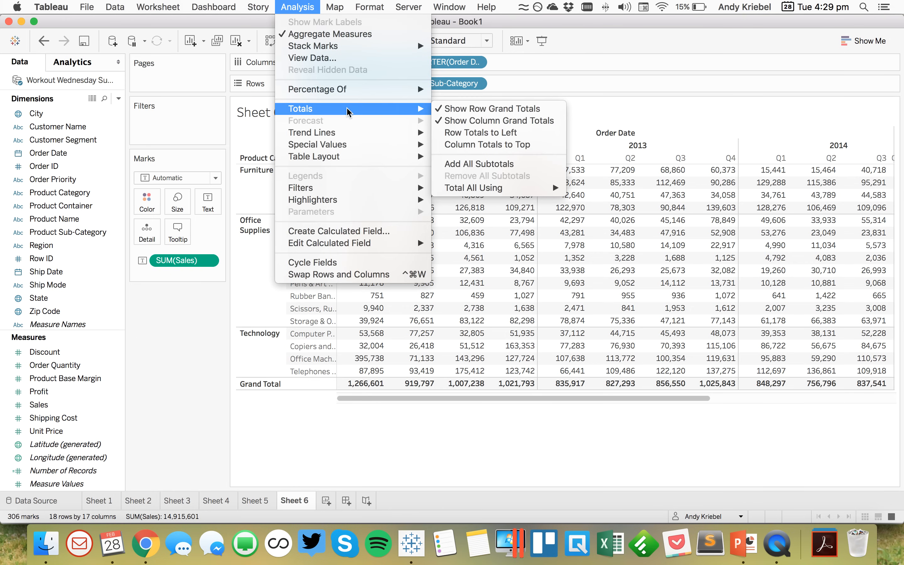
{"action": "left_click", "coordinate": [454, 165]}
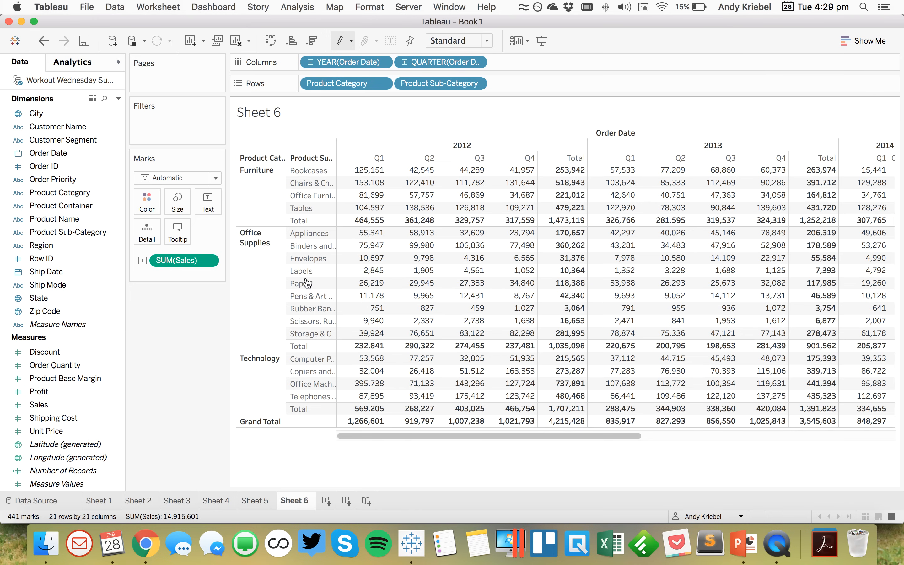
Step: Apply the Percent of Total quick table calculation to Sales and inspect the table through to the Grand Total column
{"action": "left_click", "coordinate": [211, 263]}
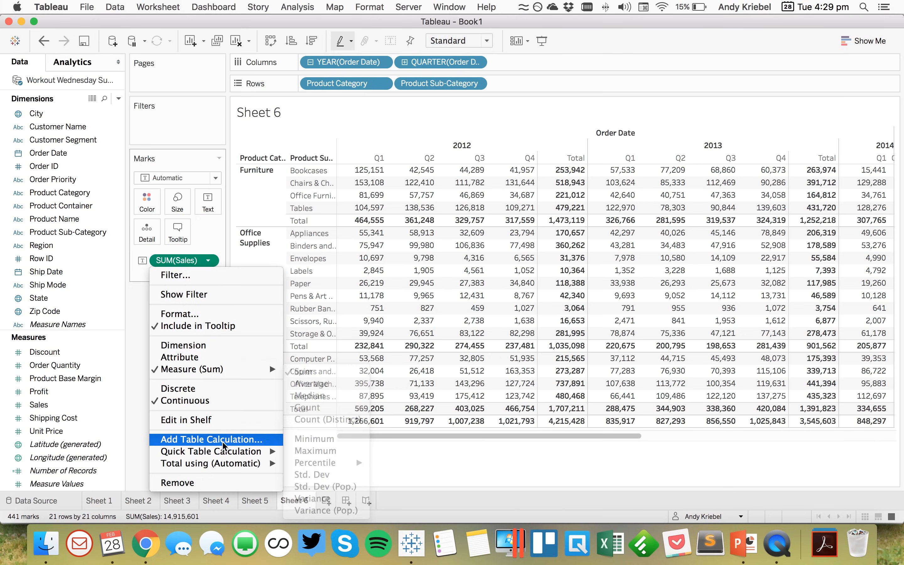
{"action": "mouse_move", "coordinate": [276, 454]}
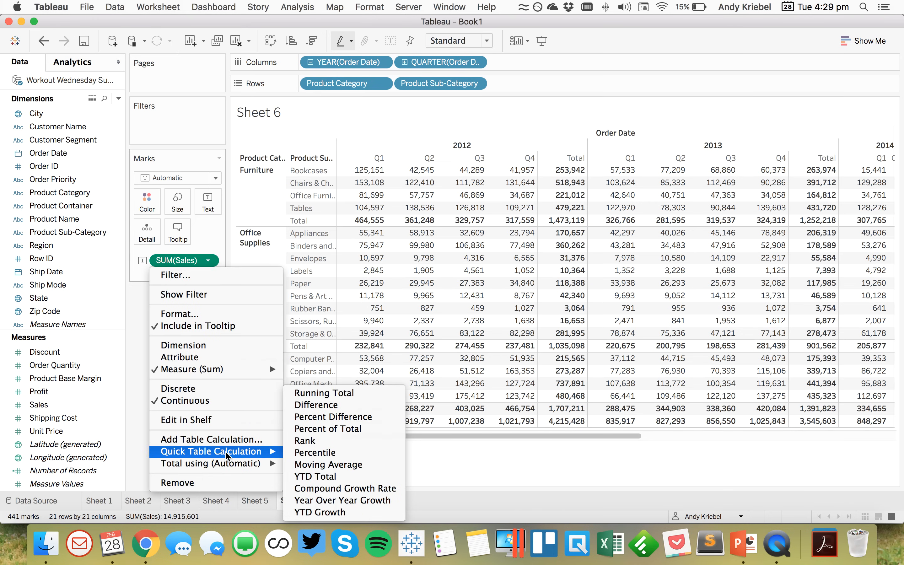
{"action": "left_click", "coordinate": [321, 428]}
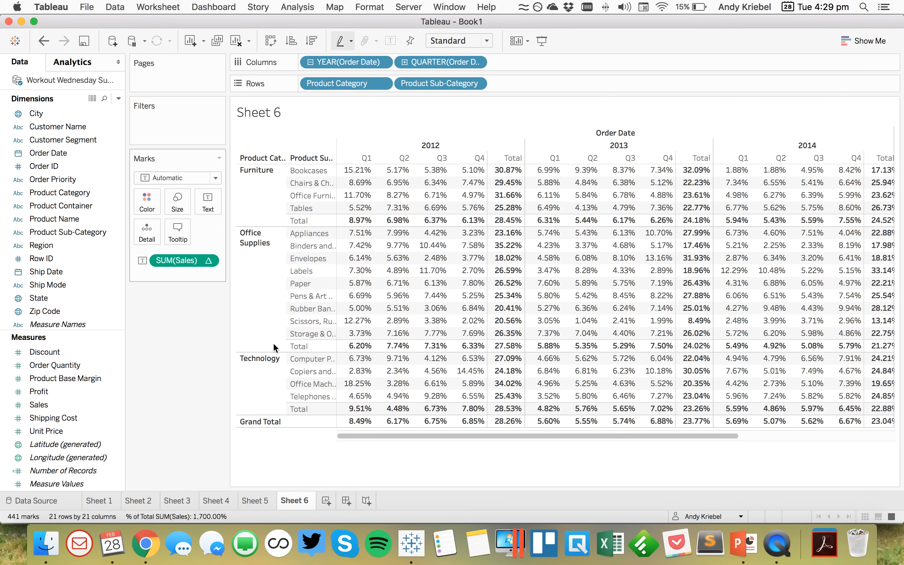
{"action": "left_click_drag", "start_coordinate": [497, 435], "coordinate": [896, 443]}
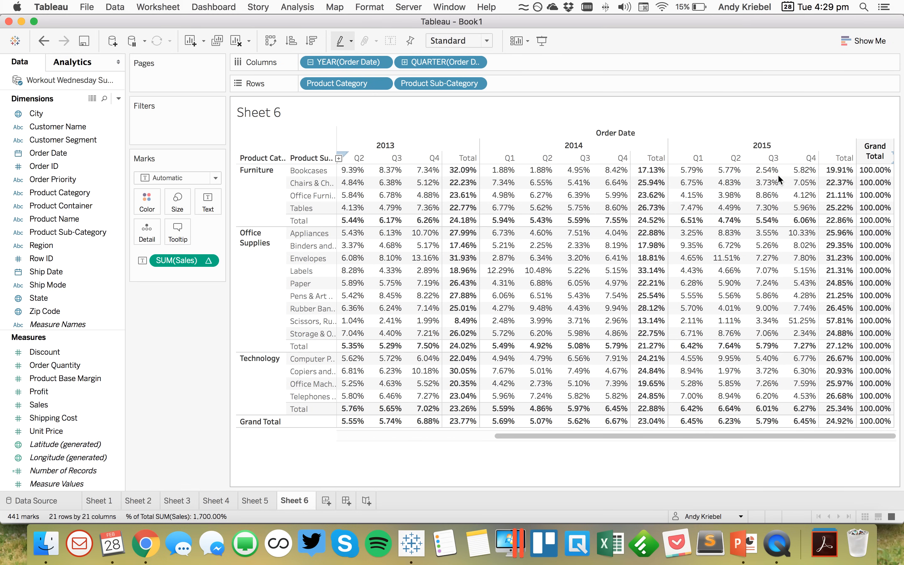
Step: Open the percent of total's settings, compare Table (across) with Specific Dimensions, and examine the Bookcases value for 2012 Q1
{"action": "left_click", "coordinate": [214, 262]}
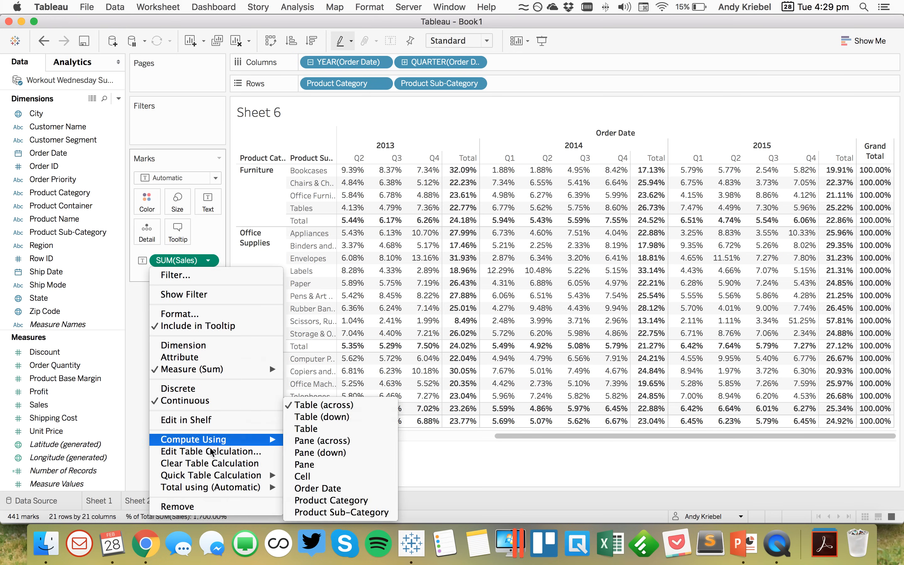
{"action": "left_click", "coordinate": [214, 448]}
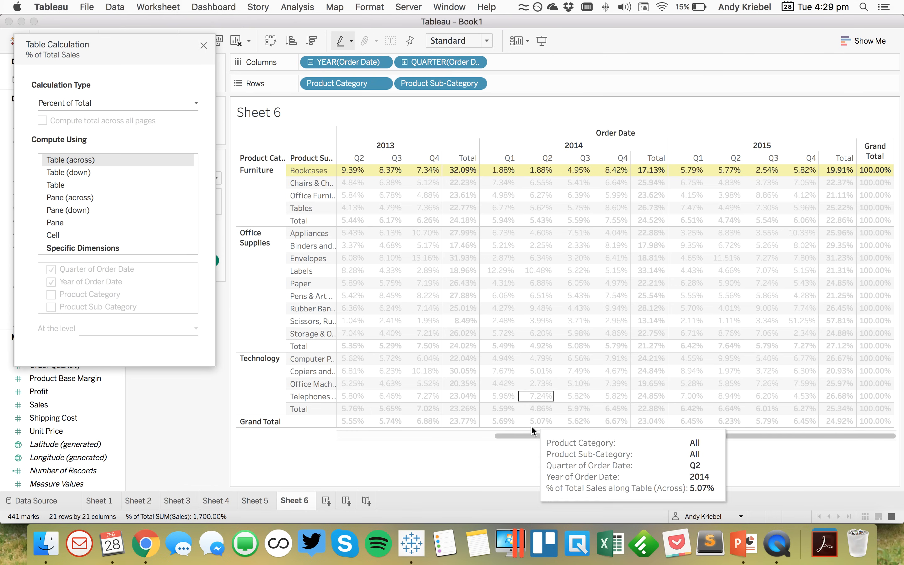
{"action": "left_click_drag", "start_coordinate": [502, 436], "coordinate": [345, 424]}
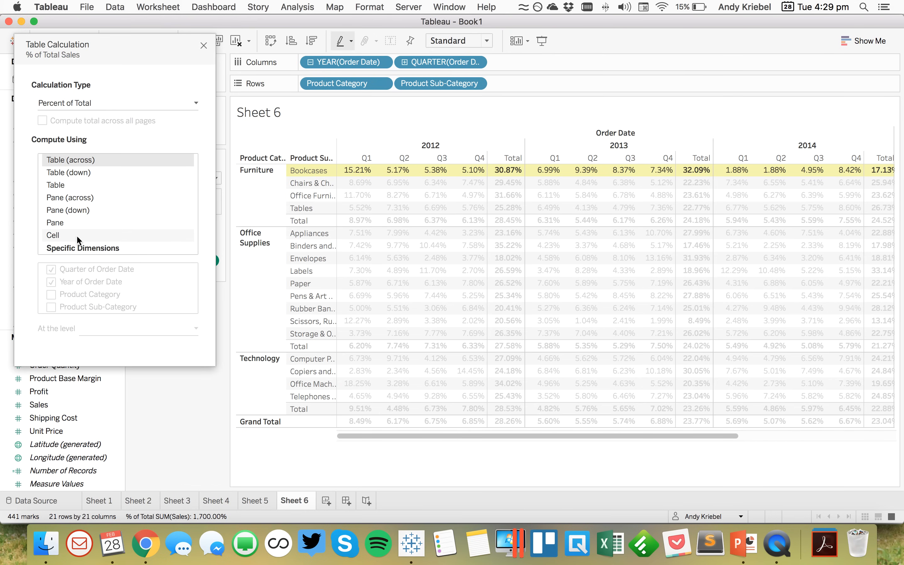
{"action": "left_click", "coordinate": [75, 248]}
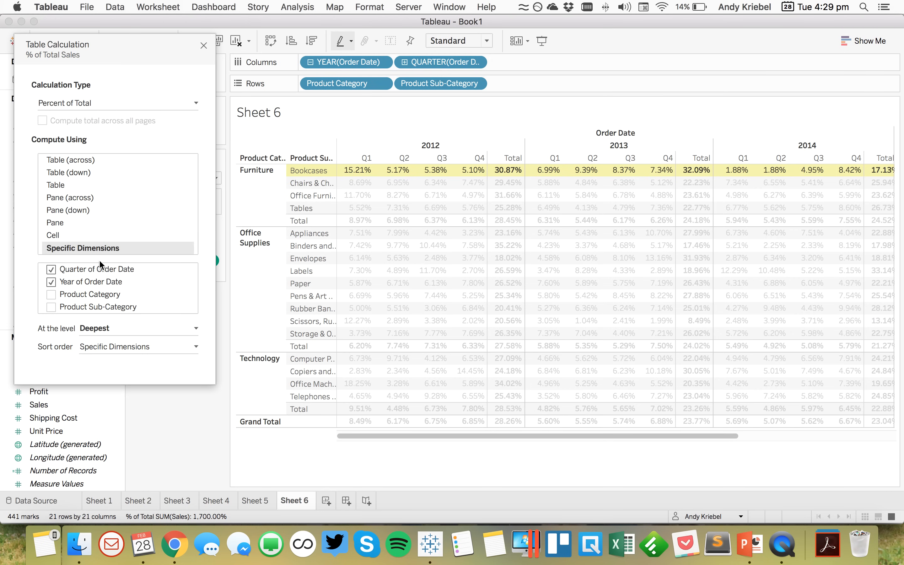
{"action": "mouse_move", "coordinate": [356, 169]}
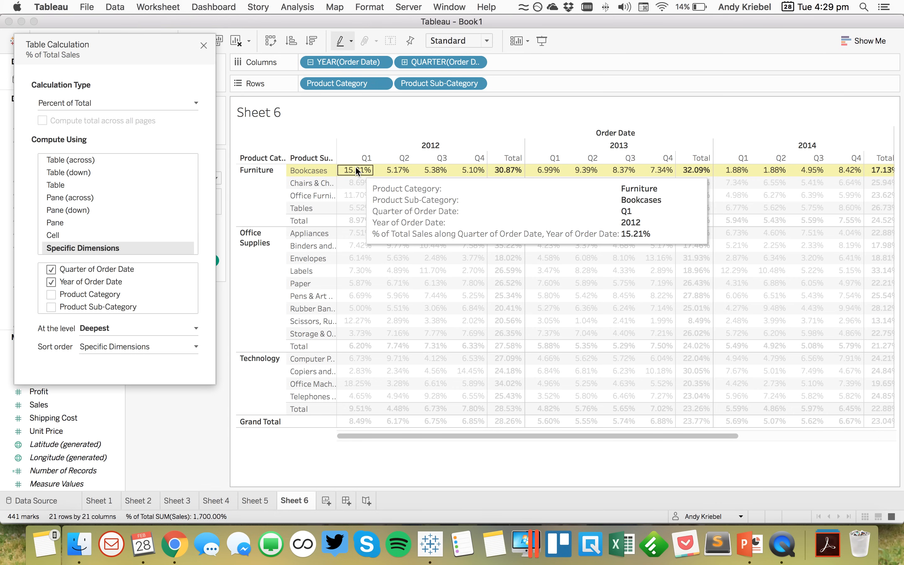
{"action": "left_click_drag", "start_coordinate": [355, 168], "coordinate": [302, 119]}
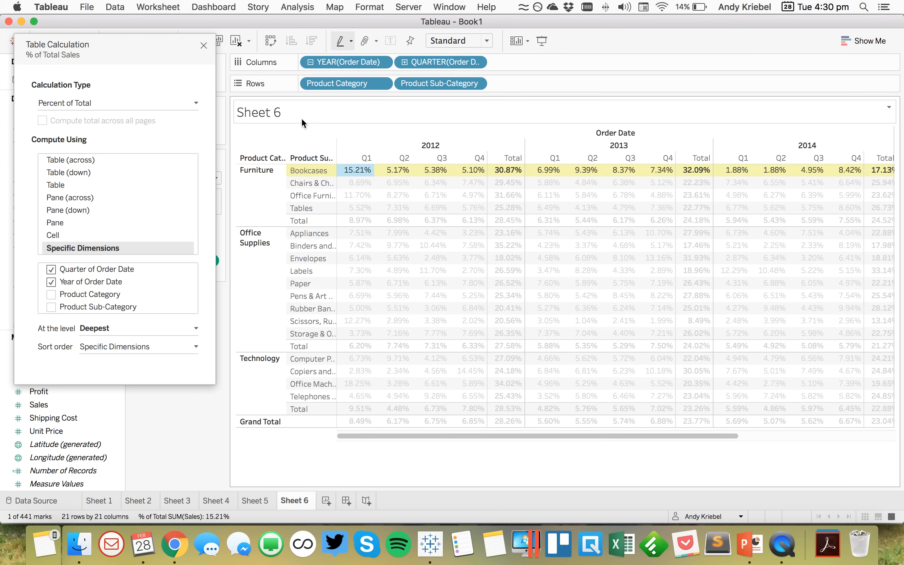
Step: Compute the percent of total using Pane (across), convert it to Specific Dimensions with only Quarter of Order Date checked, and close the settings
{"action": "left_click", "coordinate": [91, 197]}
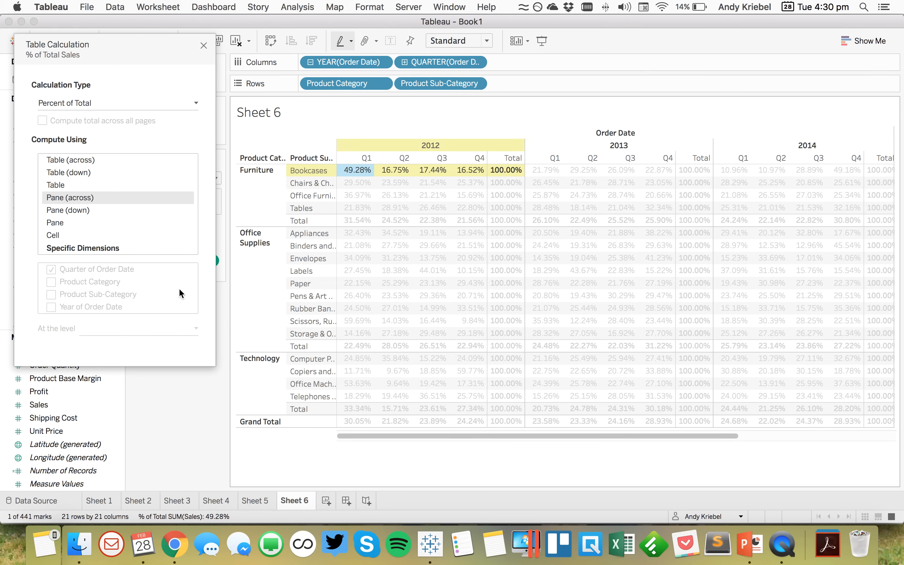
{"action": "left_click", "coordinate": [98, 247]}
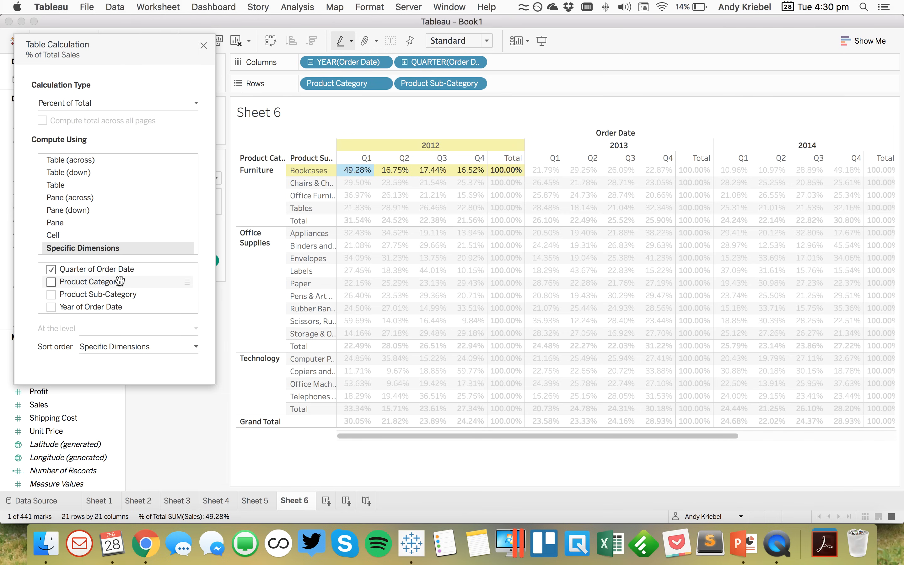
{"action": "left_click", "coordinate": [203, 46]}
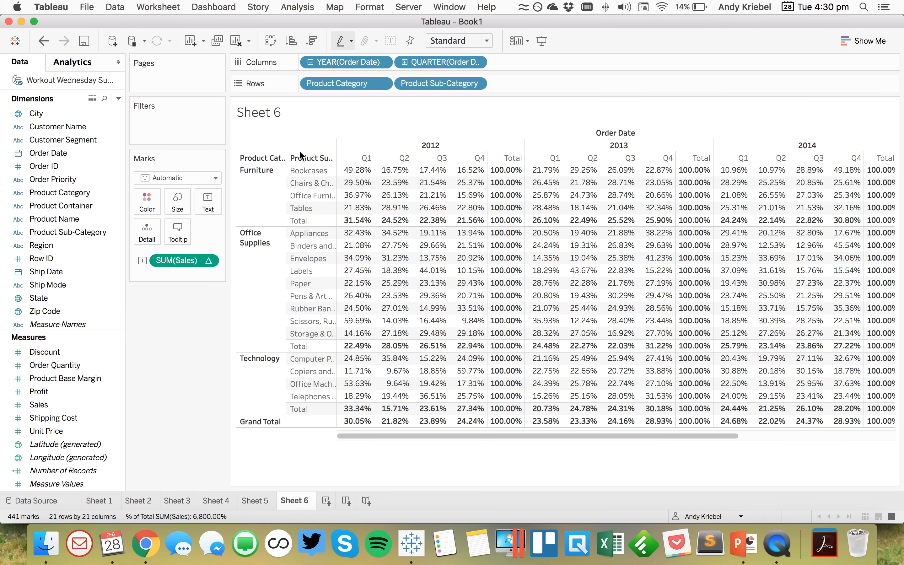
Step: Turn the table into a line chart with percent of total Sales on Rows, Product Category on Color and Product Sub-Category on Detail
{"action": "mouse_move", "coordinate": [170, 262]}
{"action": "left_mouse_down"}
{"action": "mouse_move", "coordinate": [519, 115]}
{"action": "mouse_move", "coordinate": [538, 84]}
{"action": "left_mouse_up"}
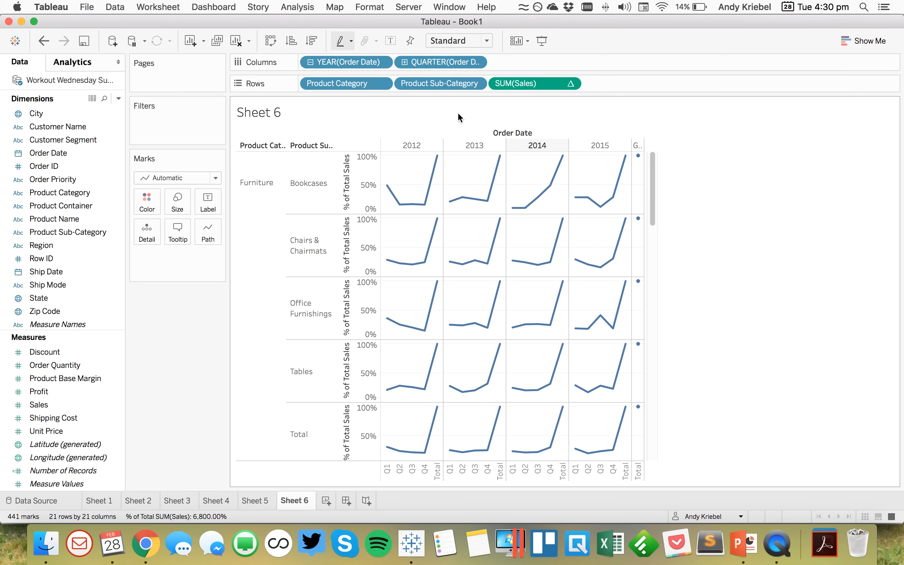
{"action": "left_click_drag", "start_coordinate": [343, 84], "coordinate": [149, 200]}
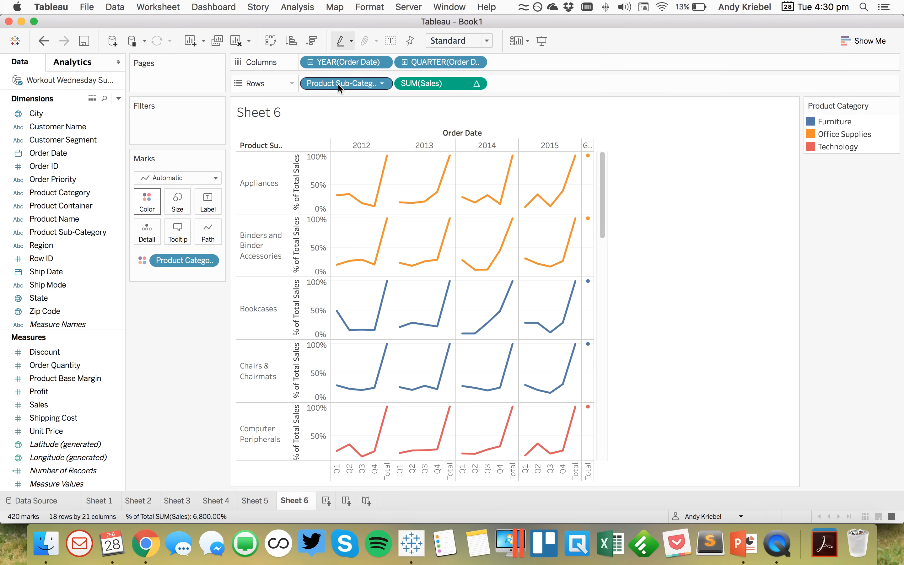
{"action": "left_click_drag", "start_coordinate": [338, 83], "coordinate": [147, 228]}
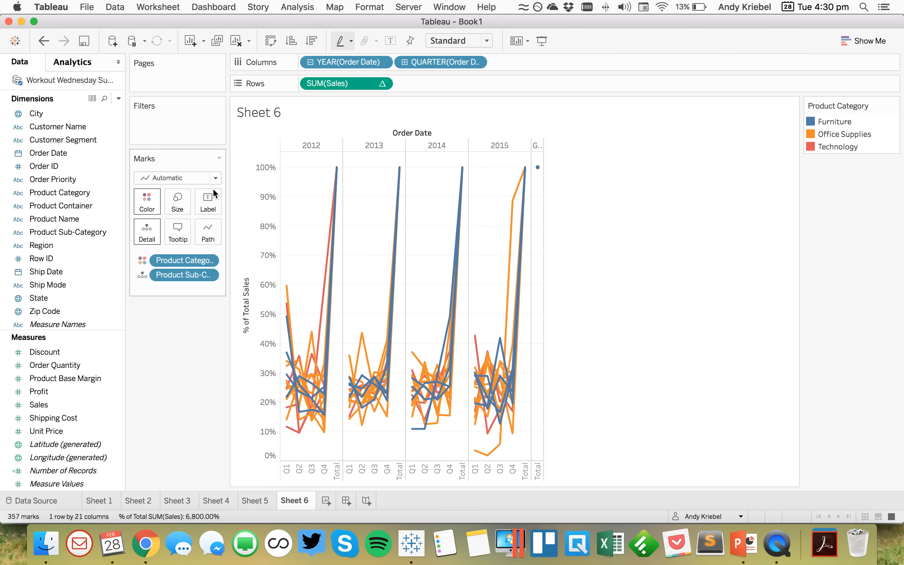
Step: Turn off the row and column grand totals and remove all subtotals from the line chart
{"action": "left_click", "coordinate": [298, 6]}
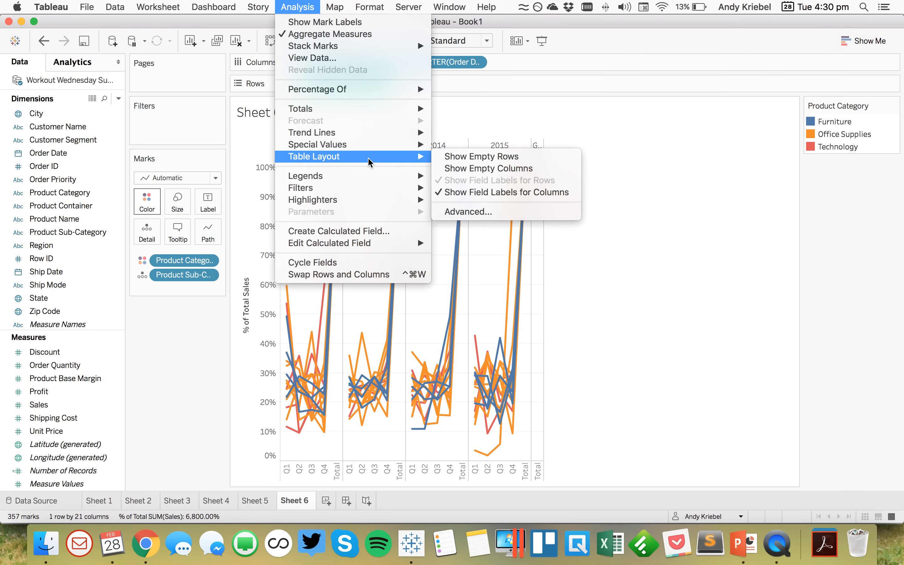
{"action": "mouse_move", "coordinate": [380, 51]}
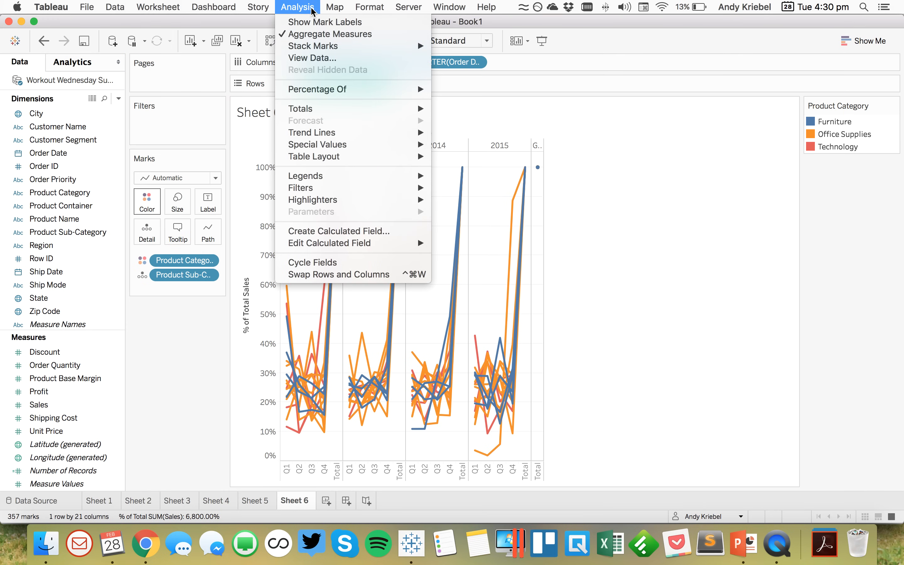
{"action": "mouse_move", "coordinate": [356, 109]}
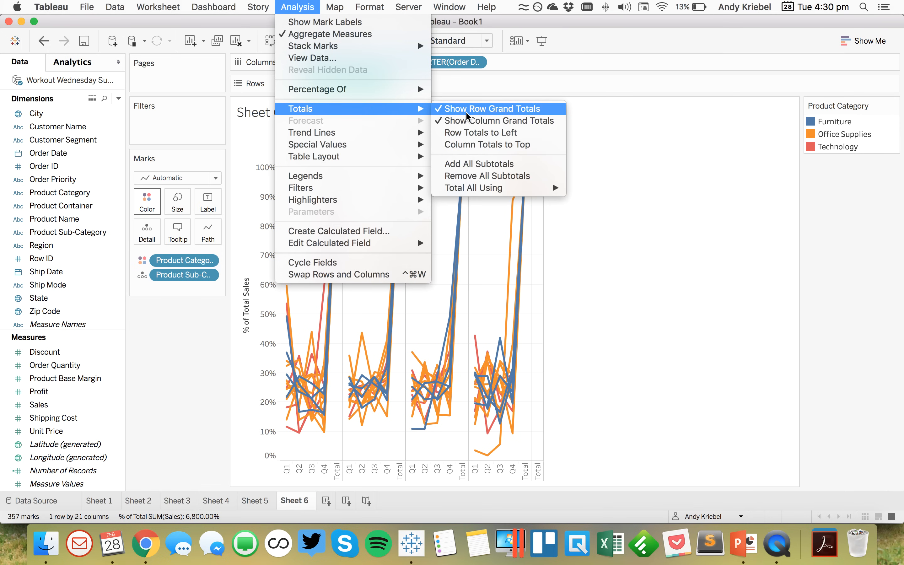
{"action": "left_click", "coordinate": [486, 121]}
{"action": "left_click", "coordinate": [299, 6]}
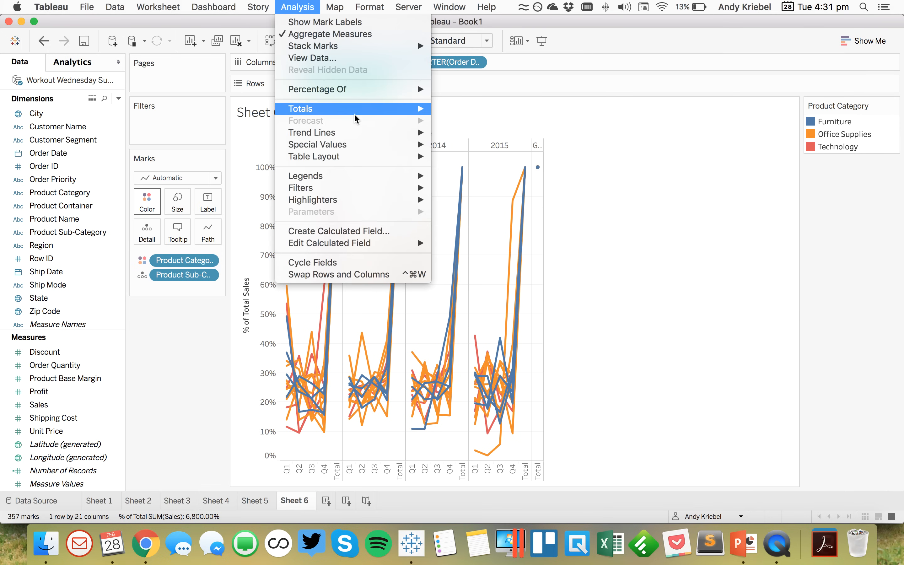
{"action": "mouse_move", "coordinate": [342, 109]}
{"action": "left_click", "coordinate": [471, 109]}
{"action": "left_click", "coordinate": [295, 7]}
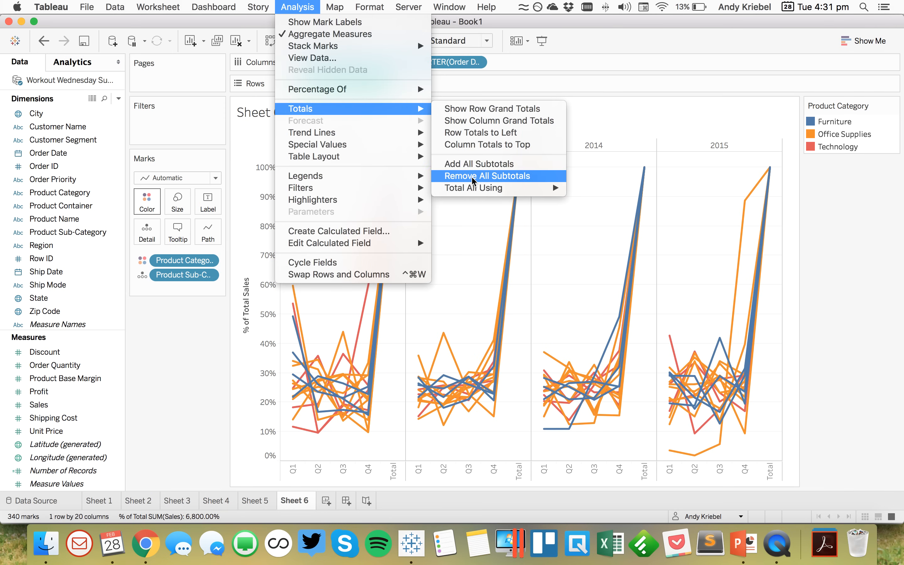
{"action": "left_click", "coordinate": [447, 177]}
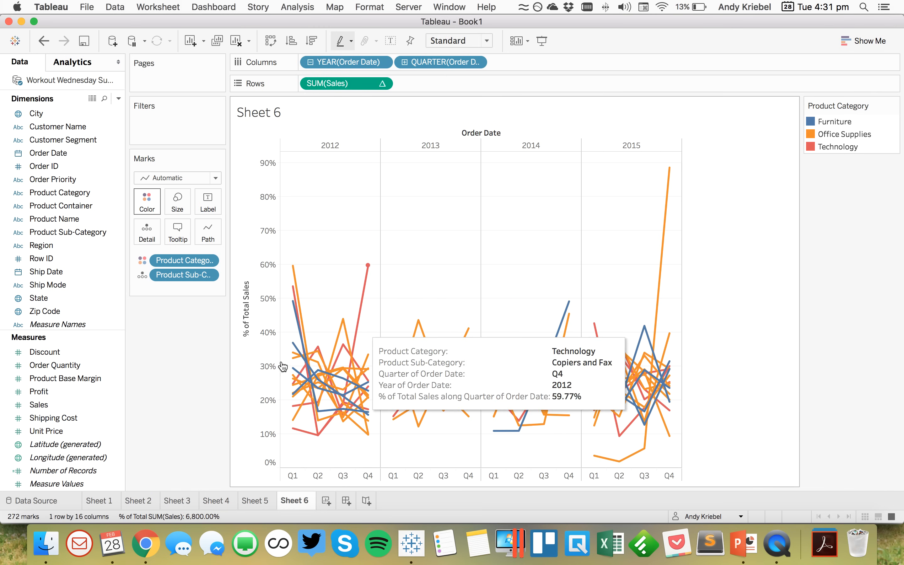
{"action": "left_click", "coordinate": [187, 385]}
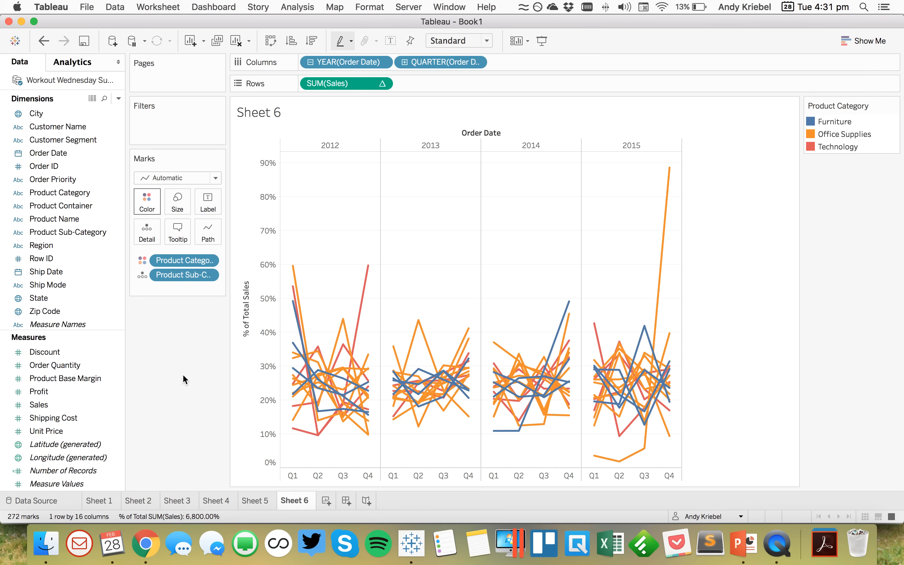
Step: Change the Sales table calculation from Percent of Total to Running Total and close its settings
{"action": "left_click", "coordinate": [382, 83]}
{"action": "left_click", "coordinate": [383, 287]}
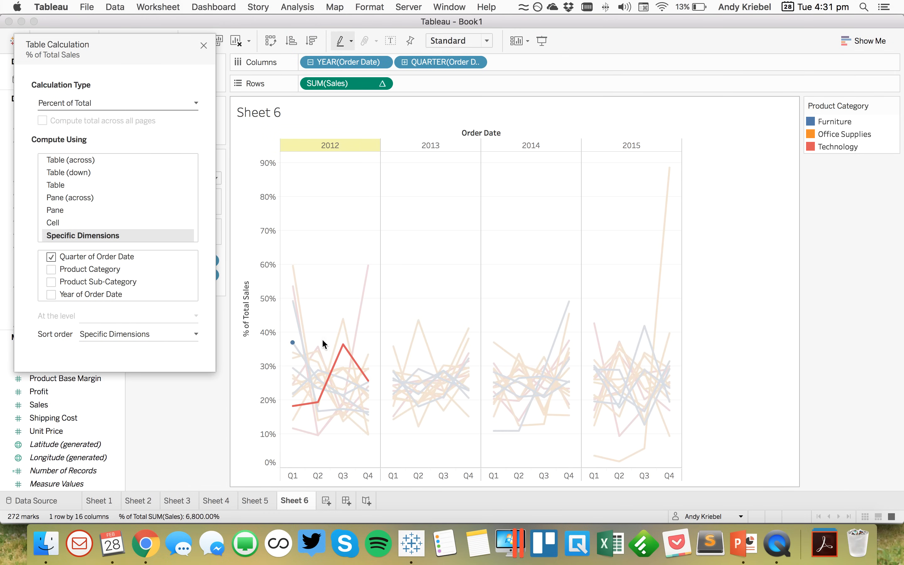
{"action": "left_click", "coordinate": [98, 105]}
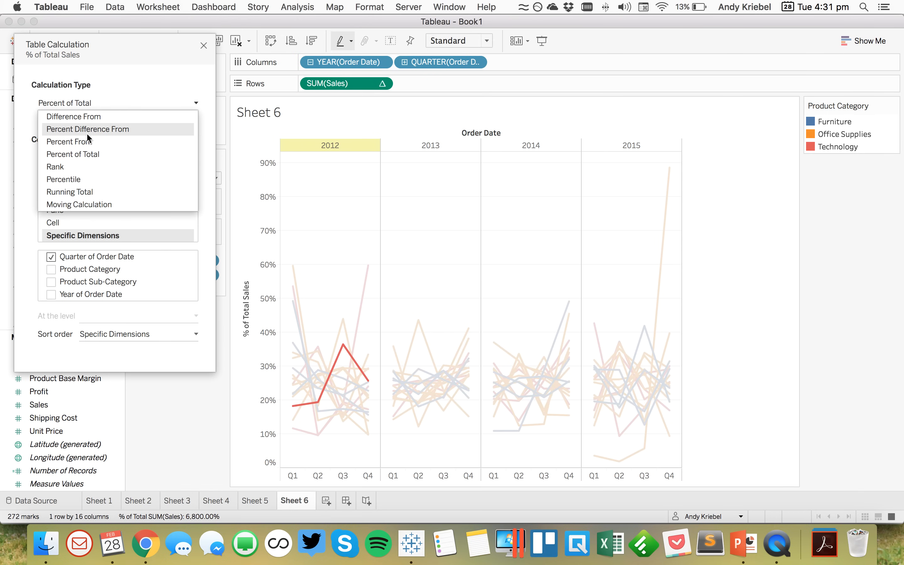
{"action": "left_click", "coordinate": [84, 191]}
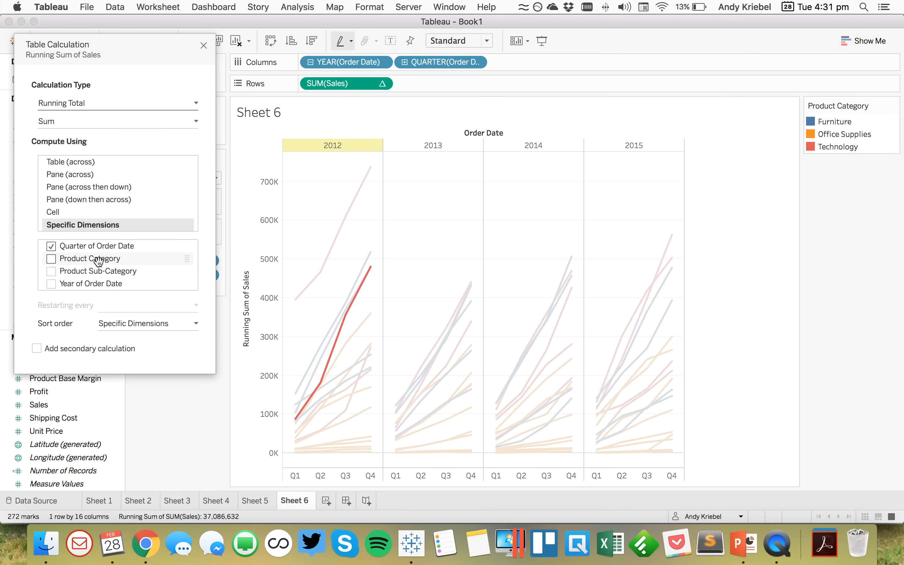
{"action": "left_click", "coordinate": [203, 45]}
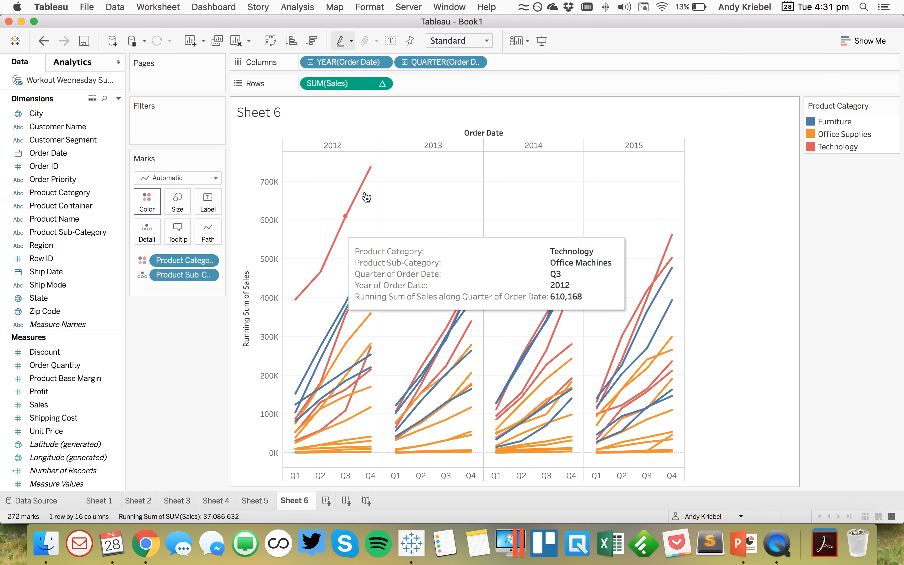
Step: Briefly highlight the Technology lines, clear the highlight, and switch Product Sub-Category from Detail to Color
{"action": "left_click", "coordinate": [846, 148]}
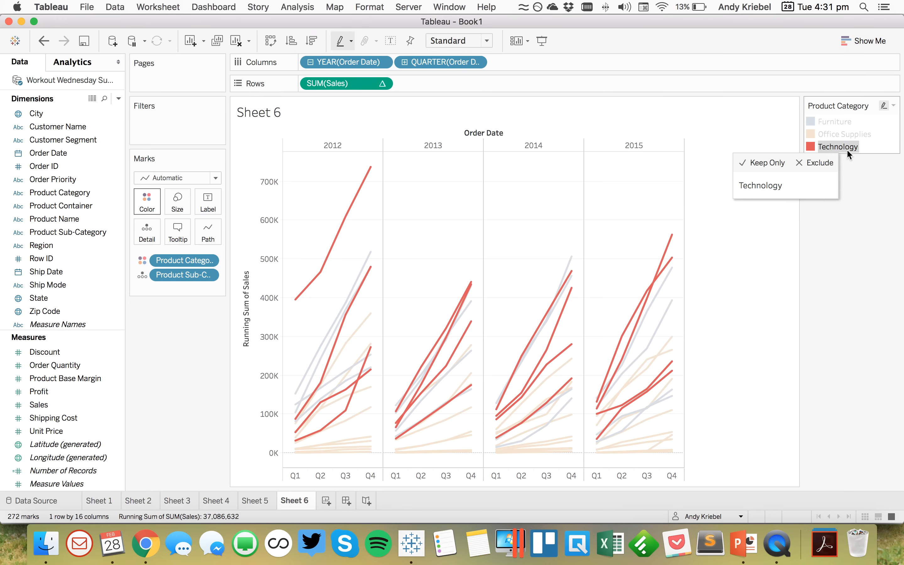
{"action": "left_click", "coordinate": [847, 149]}
{"action": "left_click", "coordinate": [143, 276]}
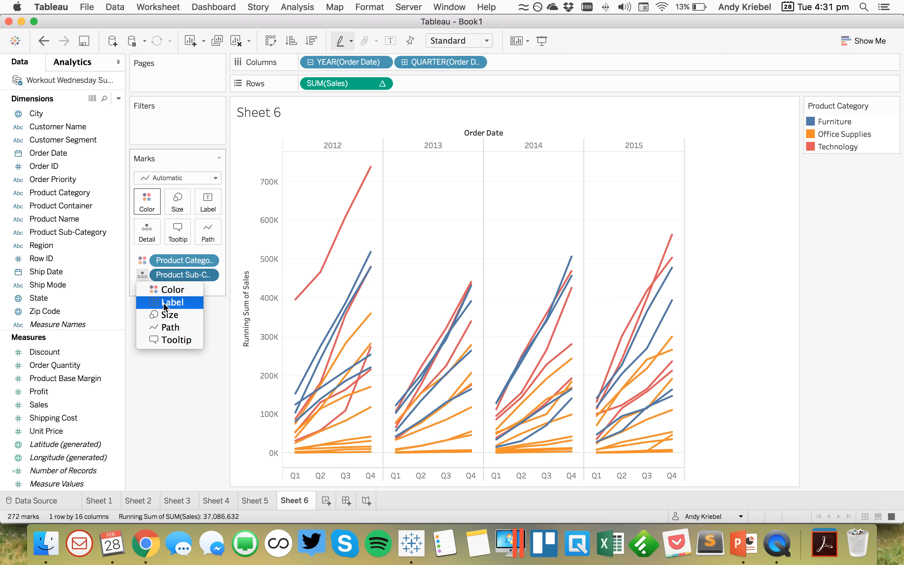
{"action": "left_click", "coordinate": [159, 288]}
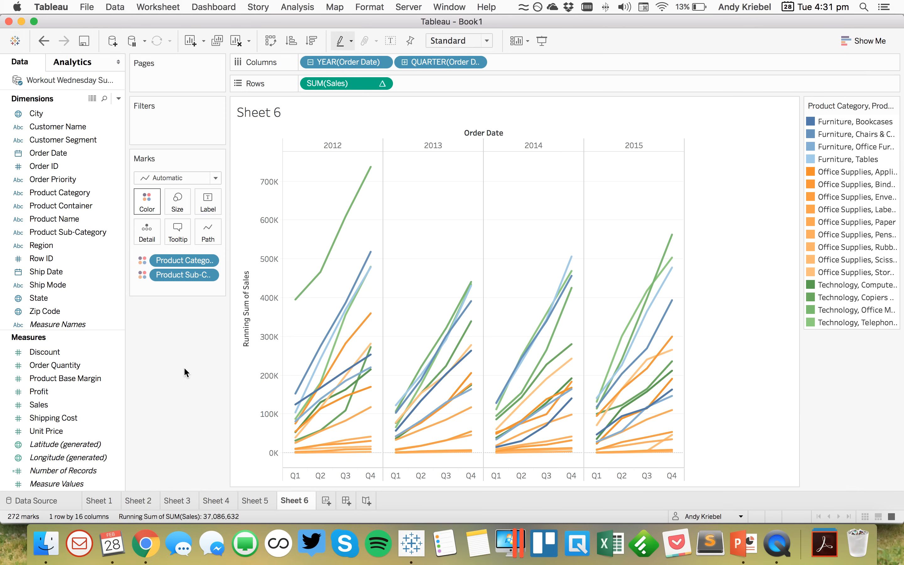
Step: Highlight the Furniture sub-category lines one at a time from the color legend, starting with Bookcases, and clear the highlight
{"action": "left_click", "coordinate": [835, 120]}
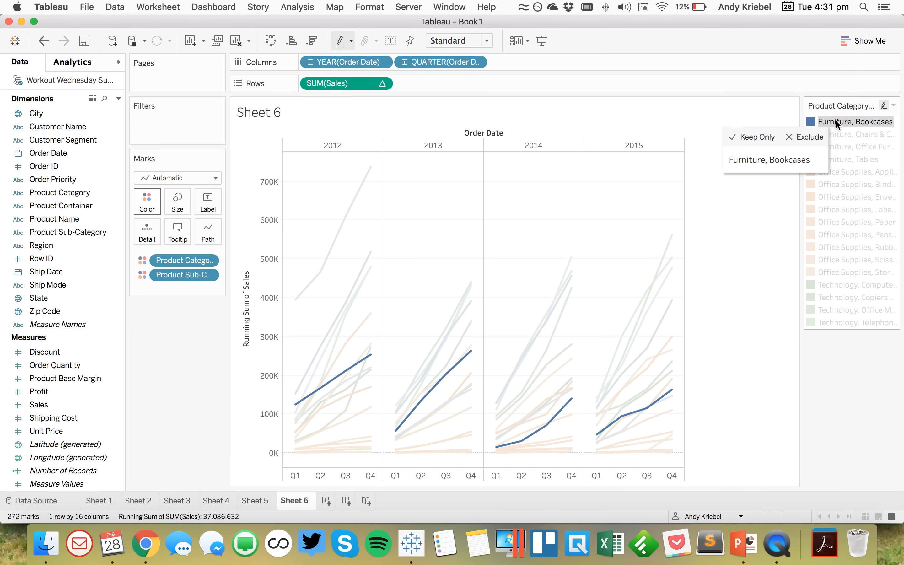
{"action": "left_click", "coordinate": [850, 133]}
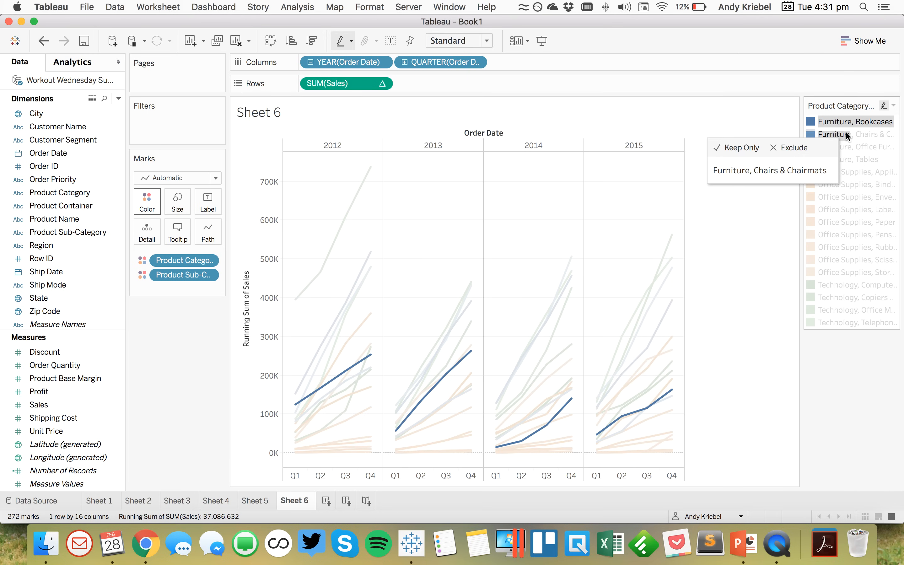
{"action": "left_click", "coordinate": [863, 147]}
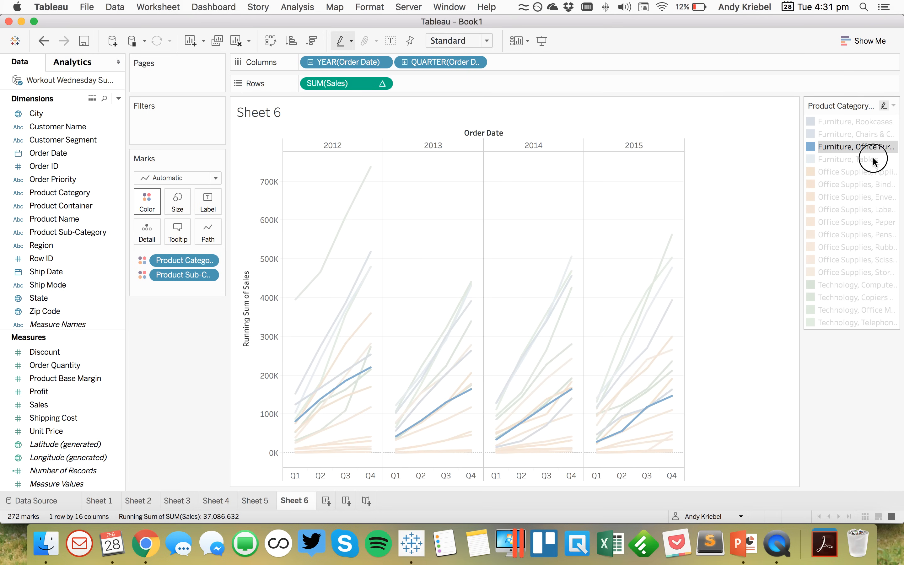
{"action": "left_click", "coordinate": [873, 159]}
{"action": "left_click", "coordinate": [873, 158]}
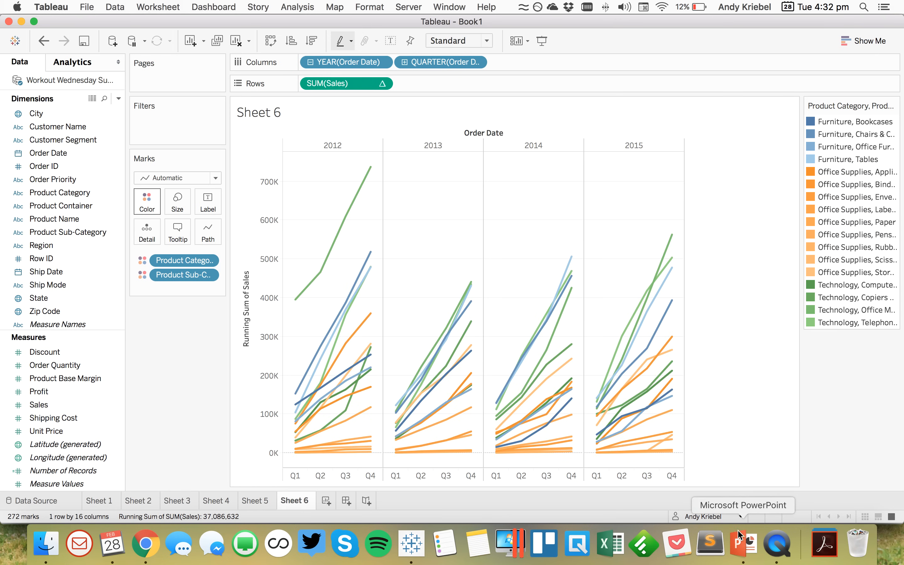
Step: Switch to PowerPoint to view the Explaining Table Calcs slide on computing the running sum by quarter and year
{"action": "left_click", "coordinate": [744, 543]}
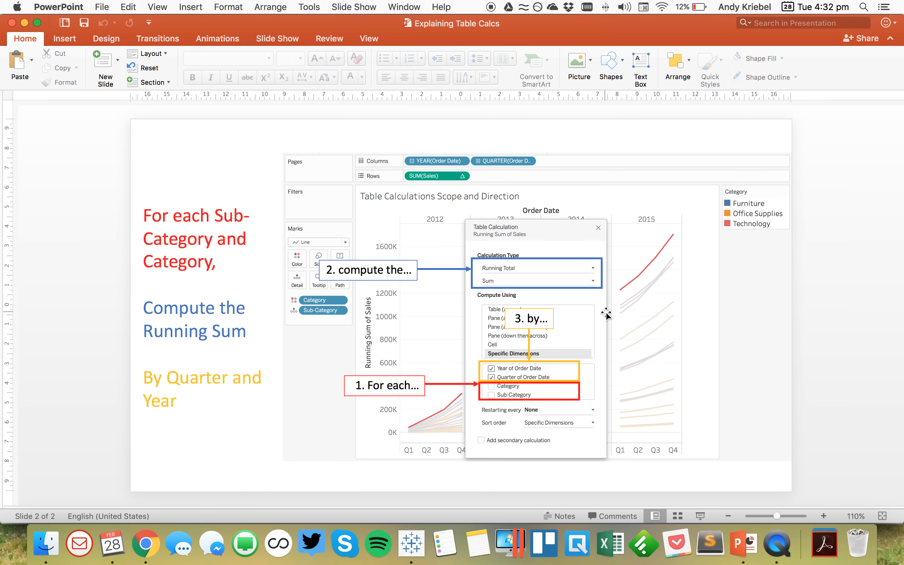